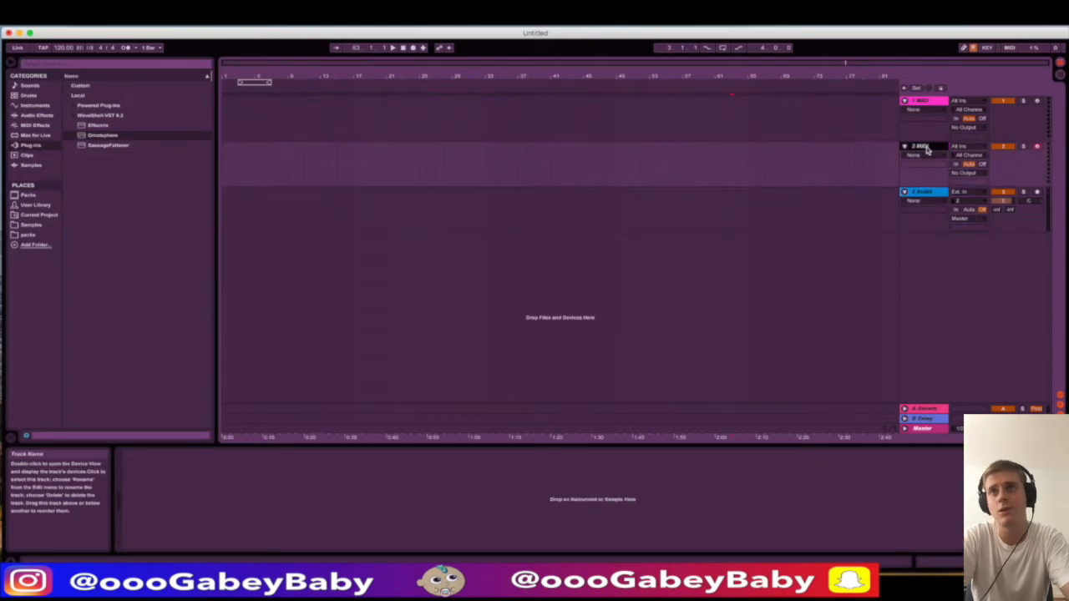
Step: Load Omnisphere onto the first MIDI track and set the loop region to span eight bars from bar 1 to bar 9
{"action": "left_click", "coordinate": [831, 239]}
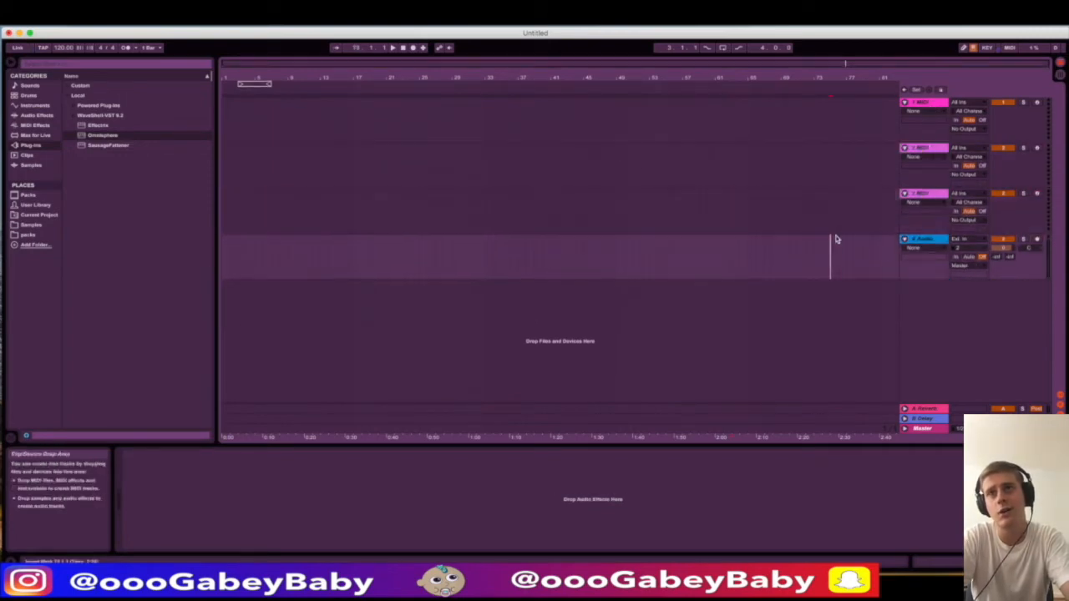
{"action": "left_click", "coordinate": [94, 135]}
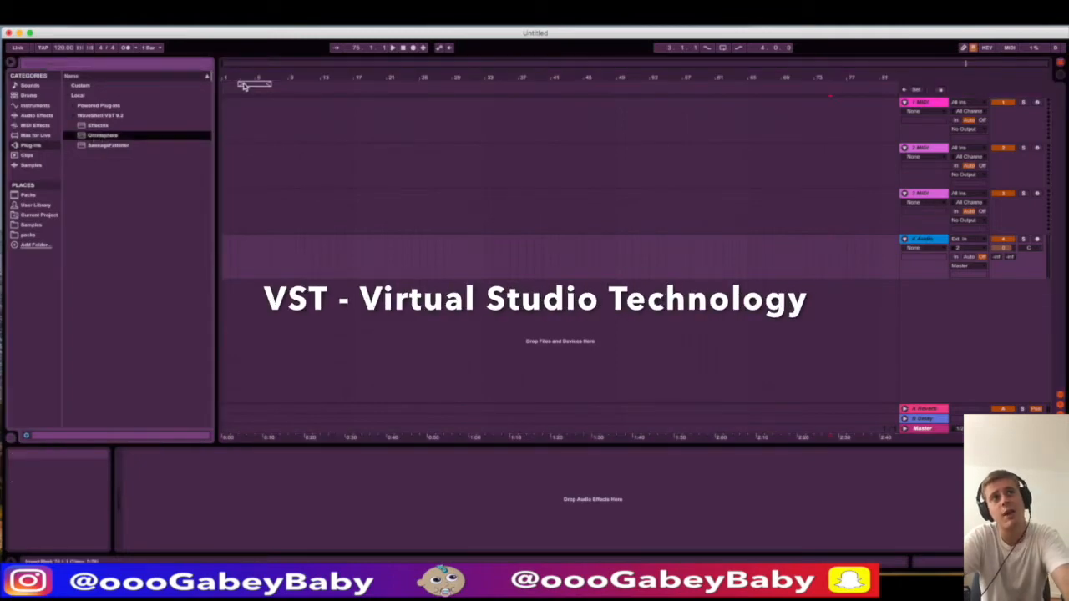
{"action": "left_click_drag", "start_coordinate": [242, 86], "coordinate": [288, 87]}
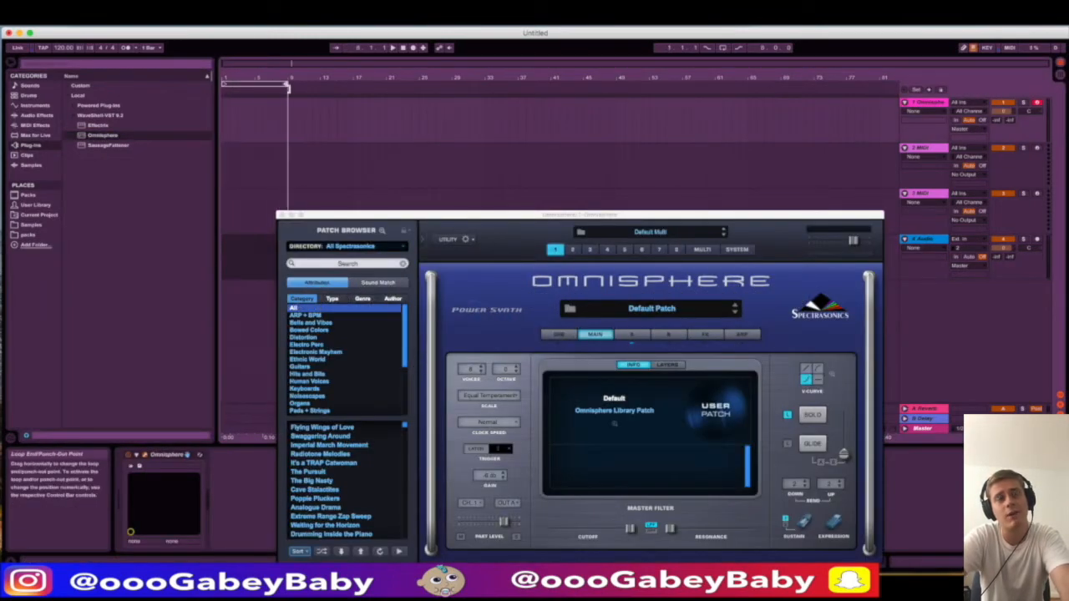
Step: Browse Omnisphere's Bells and Vibes category and try the Pop Drops Pluck and Astral Visions Musicbox patches
{"action": "left_click", "coordinate": [311, 323]}
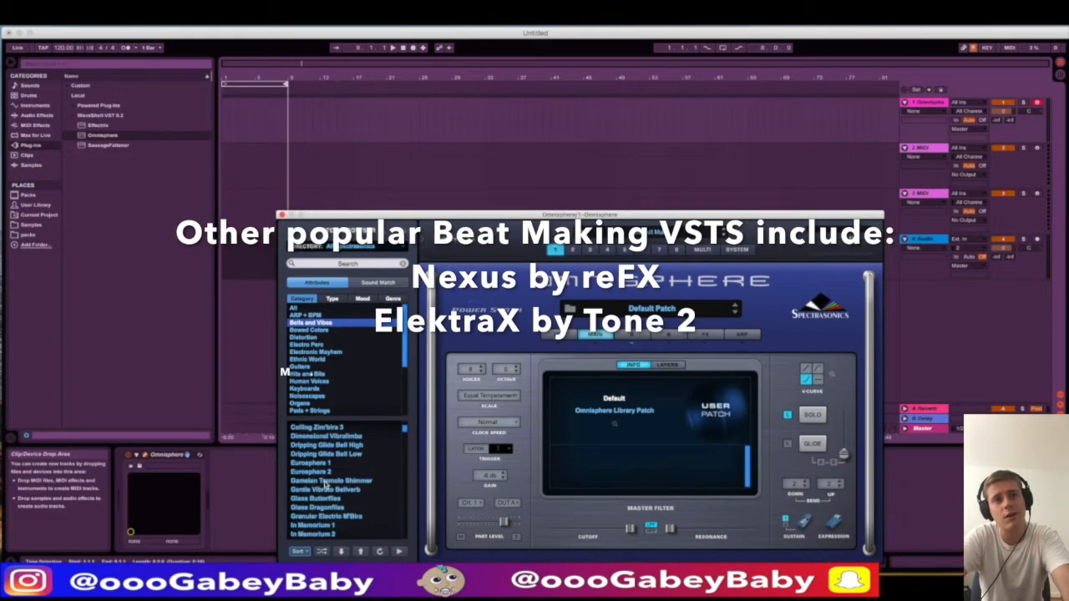
{"action": "scroll", "coordinate": [326, 486], "scroll_direction": "down", "scroll_amount": 5}
{"action": "left_click", "coordinate": [325, 482]}
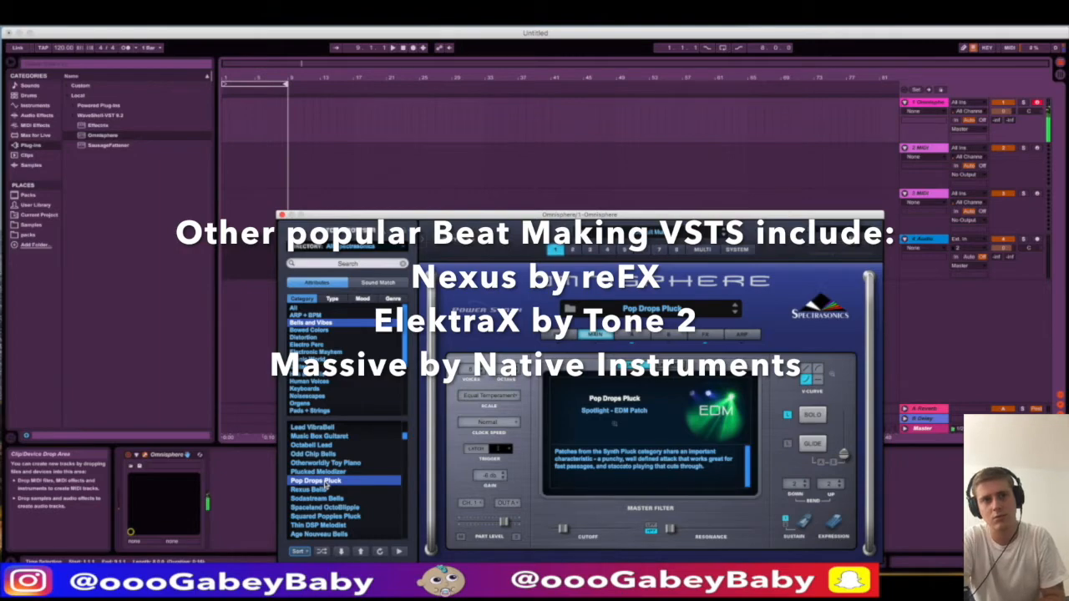
{"action": "scroll", "coordinate": [324, 485], "scroll_direction": "down", "scroll_amount": 5}
{"action": "left_click", "coordinate": [324, 483]}
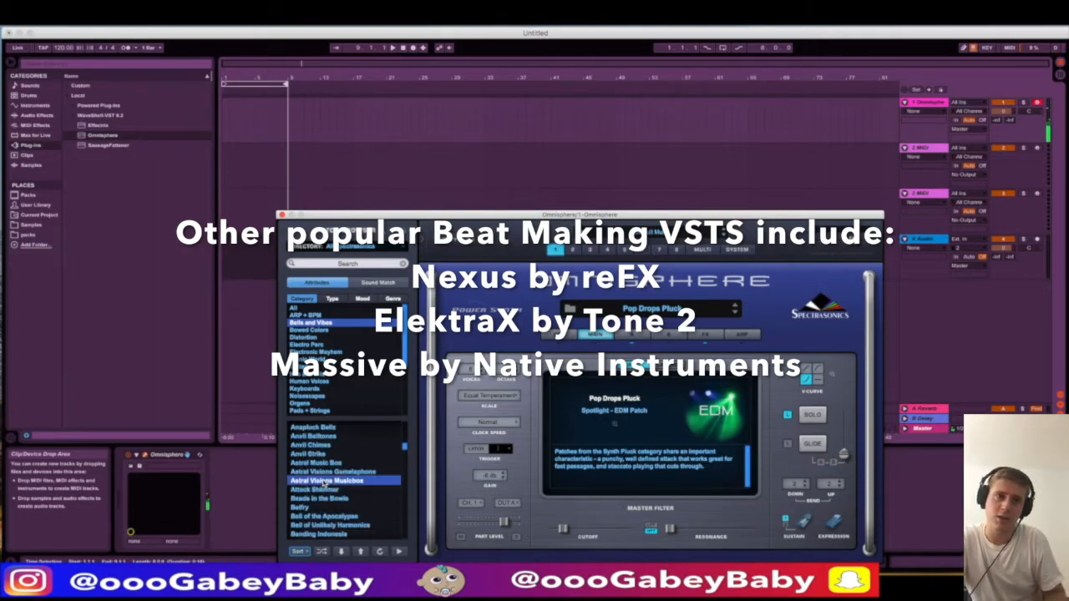
{"action": "scroll", "coordinate": [324, 483], "scroll_direction": "down", "scroll_amount": 1}
{"action": "scroll", "coordinate": [324, 484], "scroll_direction": "down", "scroll_amount": 10}
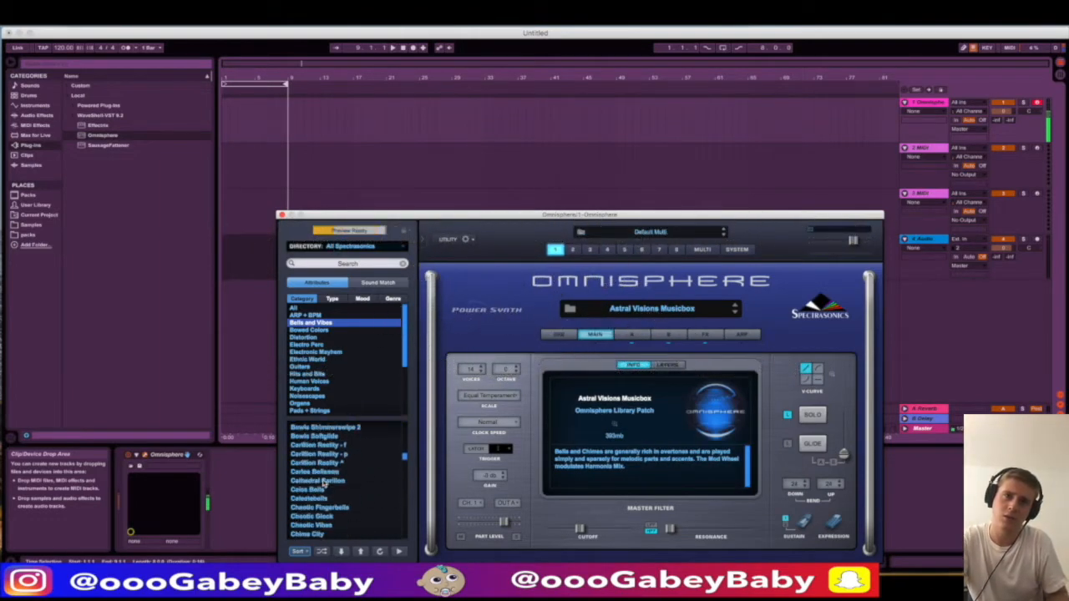
{"action": "scroll", "coordinate": [324, 484], "scroll_direction": "down", "scroll_amount": 6}
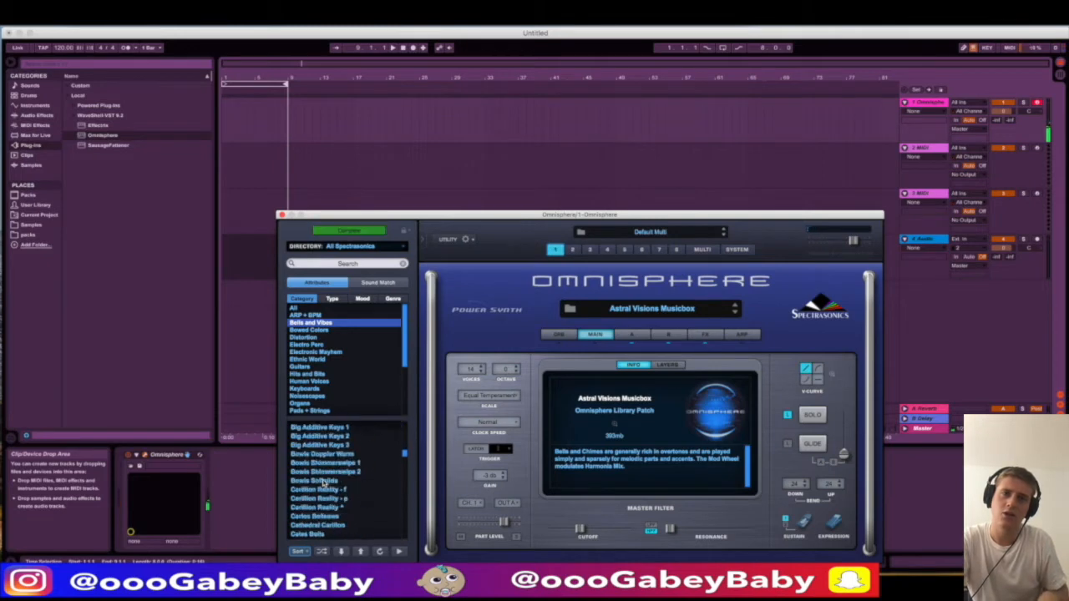
{"action": "scroll", "coordinate": [324, 482], "scroll_direction": "down", "scroll_amount": 5}
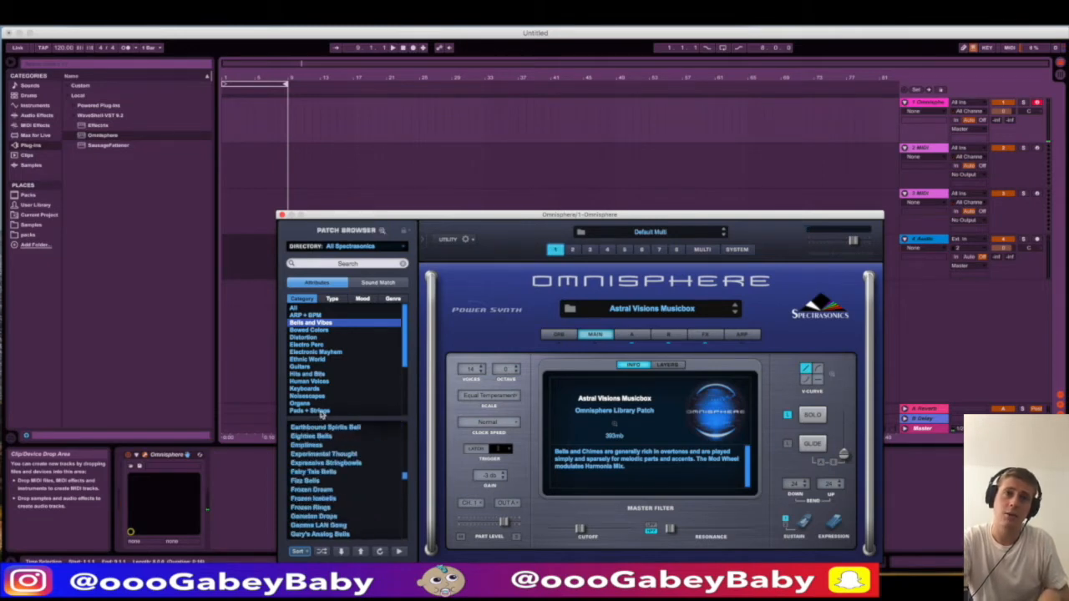
Step: Load the Cold Virtual Analog Pad patch from Pads + Strings, close the plug-in window and add EQ Eight after Omnisphere
{"action": "left_click", "coordinate": [320, 411]}
{"action": "left_click", "coordinate": [344, 473]}
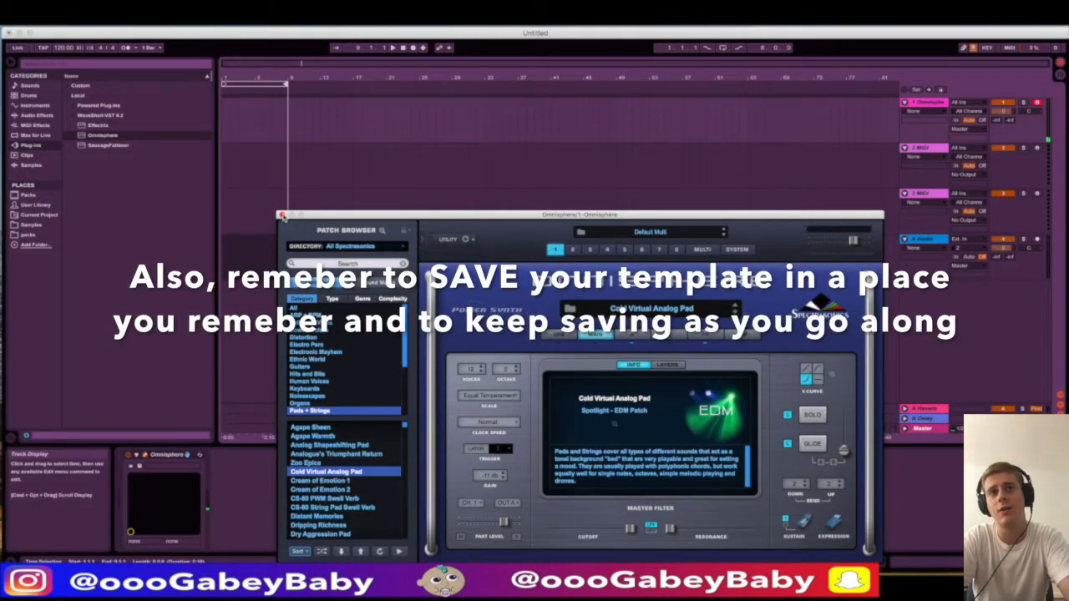
{"action": "left_click", "coordinate": [283, 215]}
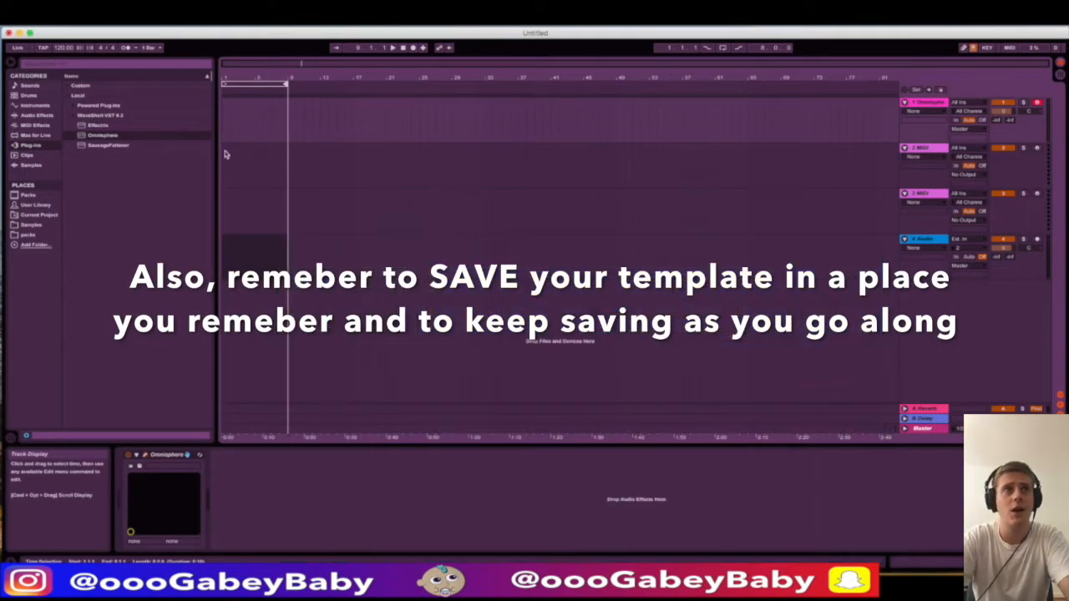
{"action": "left_click", "coordinate": [36, 115]}
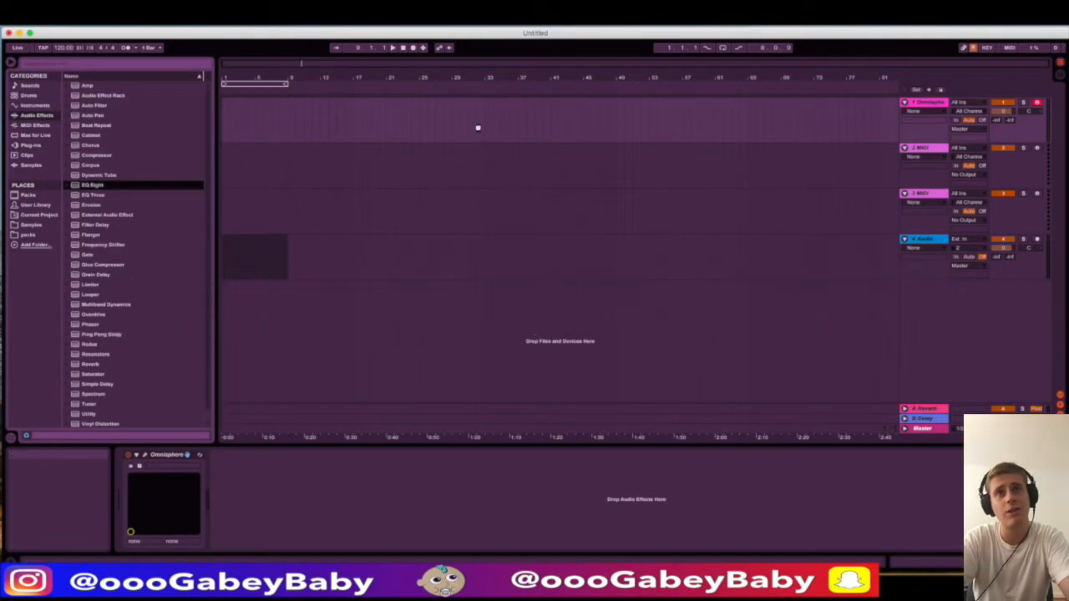
{"action": "key", "text": "Return"}
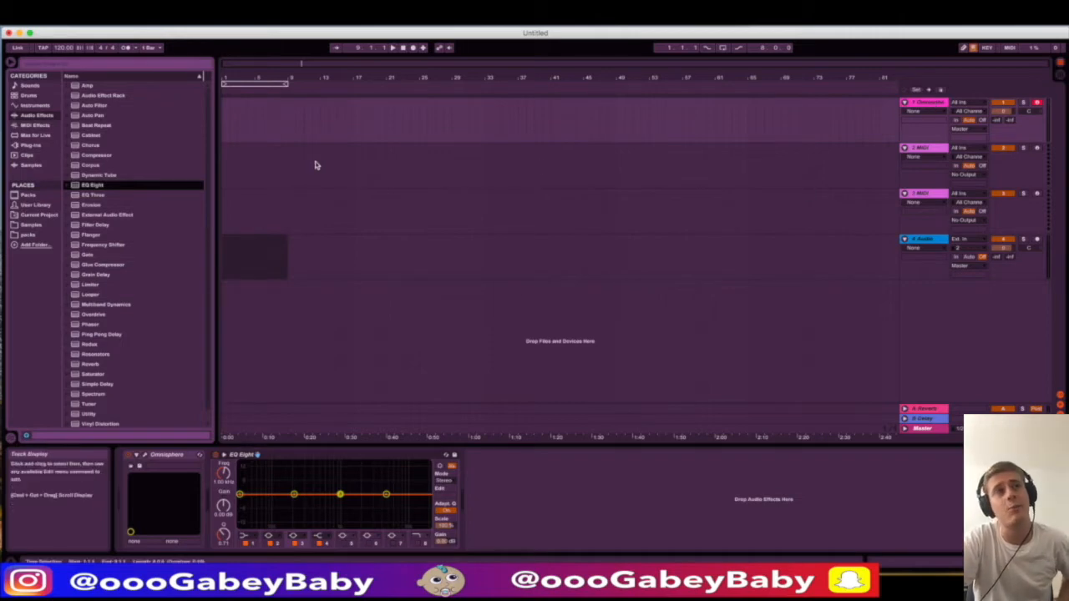
Step: Load a Drum Rack onto the second MIDI track and place the Baby Steps Vol. 1 Clap - FatBoi sample on pad C#1
{"action": "left_click", "coordinate": [34, 95]}
{"action": "left_click_drag", "start_coordinate": [94, 98], "coordinate": [565, 178]}
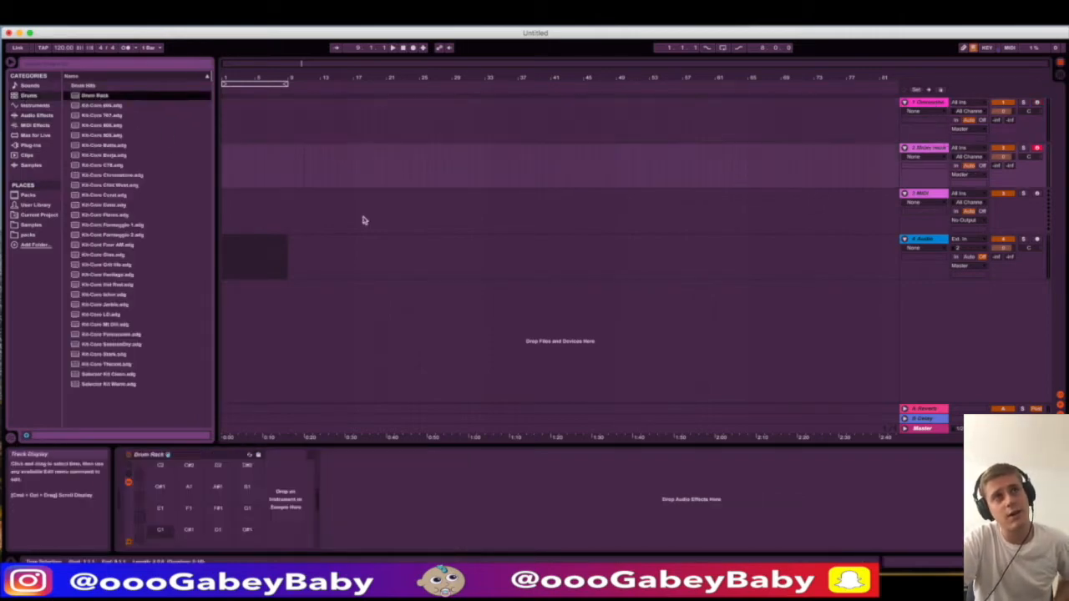
{"action": "left_click", "coordinate": [38, 227]}
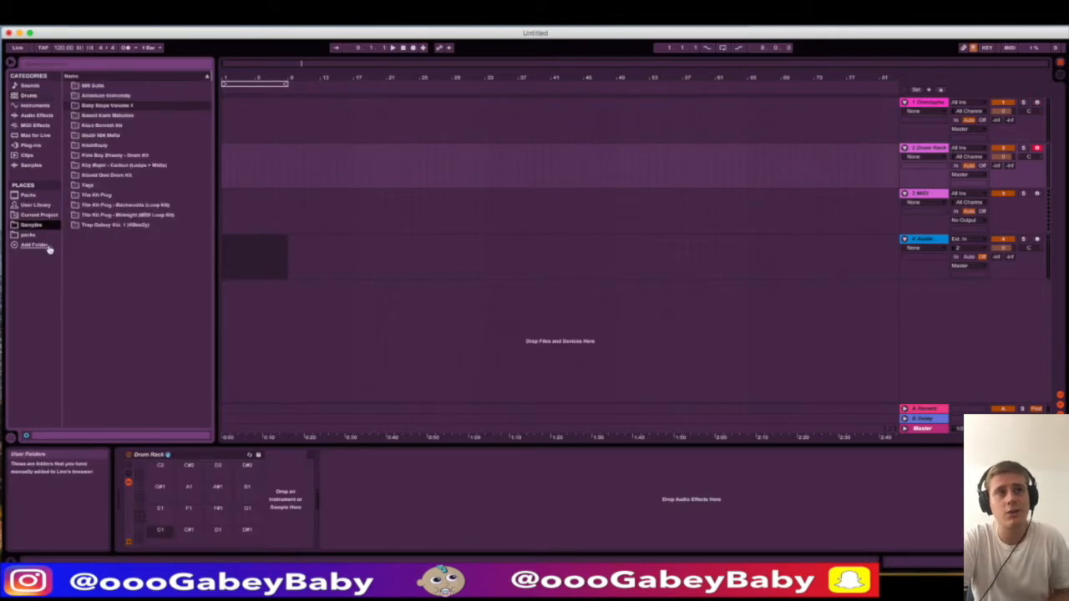
{"action": "left_click", "coordinate": [73, 106]}
{"action": "left_click", "coordinate": [72, 125]}
{"action": "left_click", "coordinate": [119, 197]}
{"action": "left_click_drag", "start_coordinate": [136, 166], "coordinate": [235, 414]}
{"action": "left_click_drag", "start_coordinate": [198, 542], "coordinate": [197, 539]}
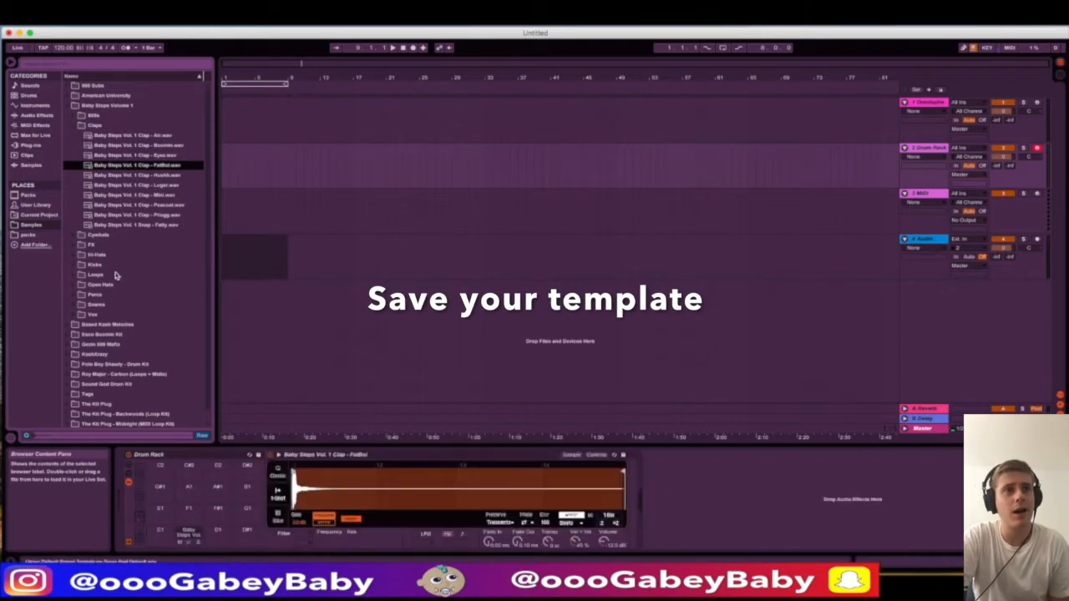
Step: Add the Baby Steps Vol. 1 Hat - Jip sample to Drum Rack pad F#1 and Kick - Kilo to pad C1
{"action": "left_click", "coordinate": [73, 255]}
{"action": "left_click_drag", "start_coordinate": [153, 197], "coordinate": [228, 543]}
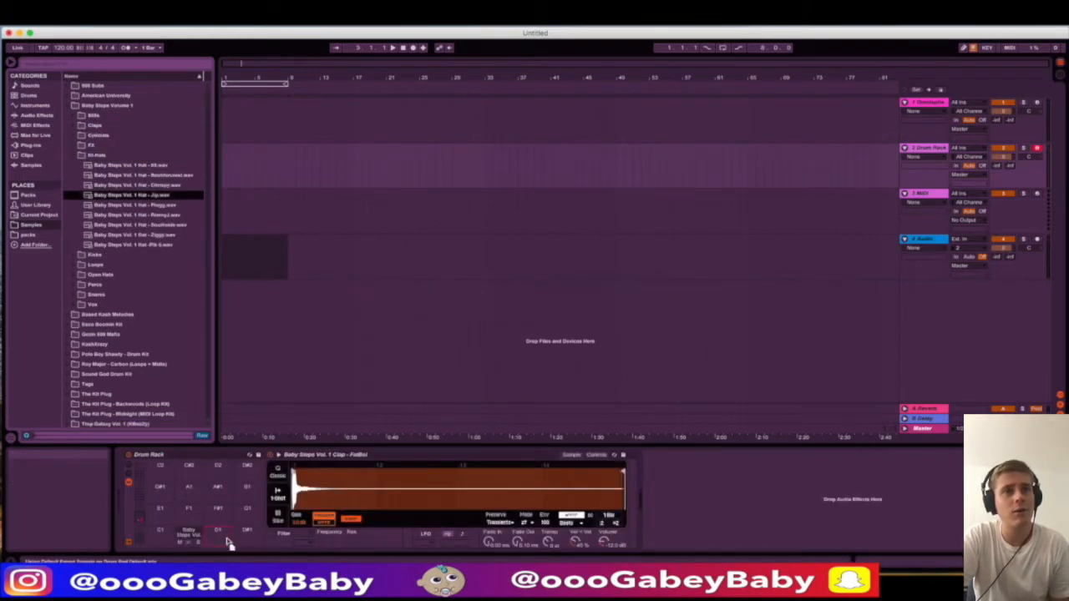
{"action": "left_click", "coordinate": [73, 255]}
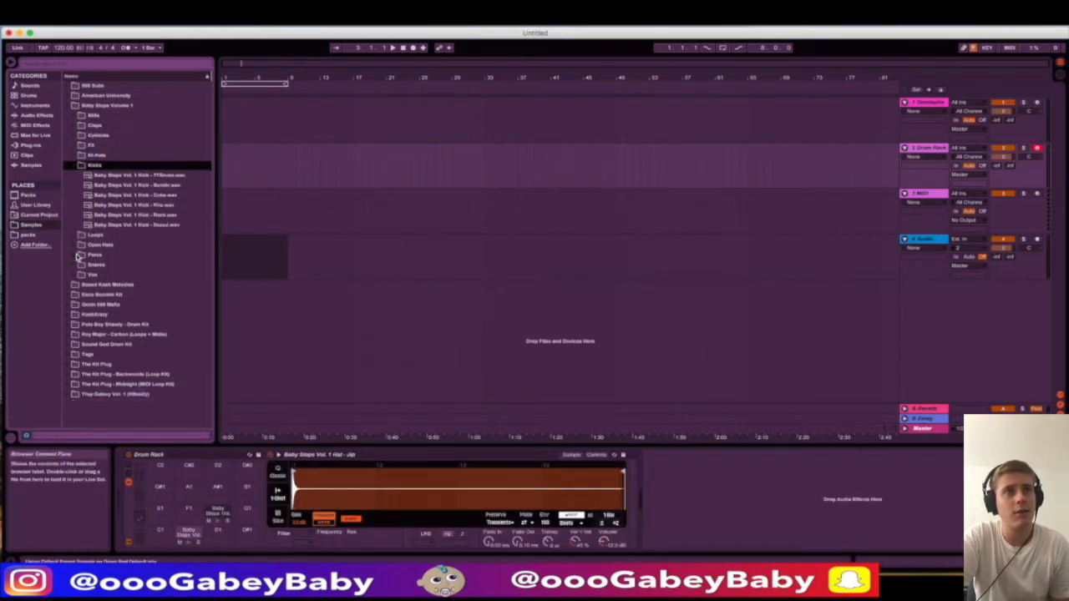
{"action": "left_click", "coordinate": [125, 206]}
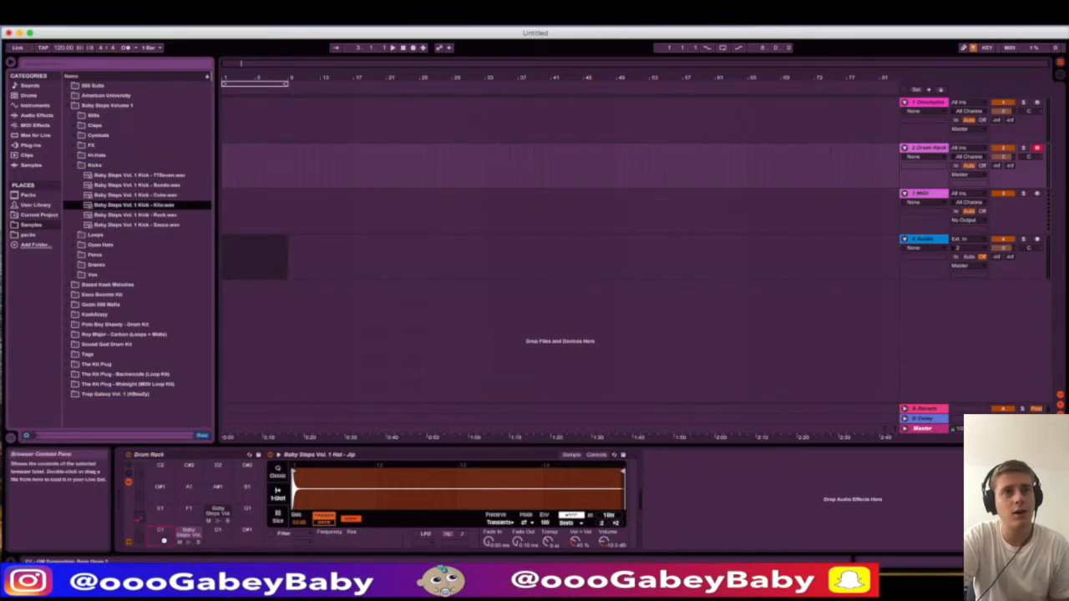
{"action": "left_click_drag", "start_coordinate": [164, 540], "coordinate": [162, 541]}
{"action": "left_click", "coordinate": [161, 542]}
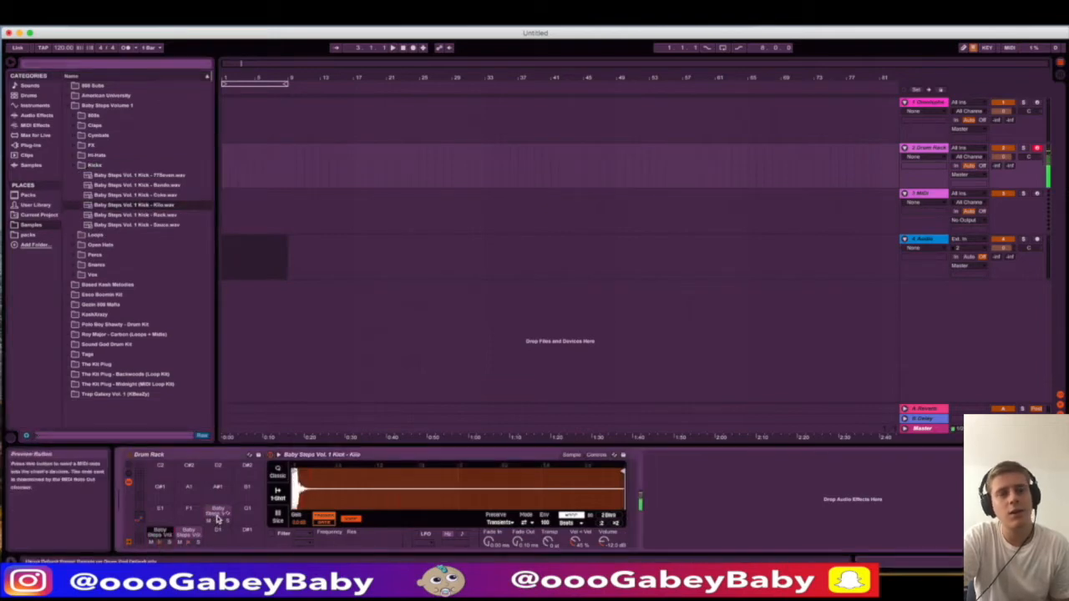
Step: Create a new track with the Sampler instrument and show its Zone editor
{"action": "left_click", "coordinate": [35, 106]}
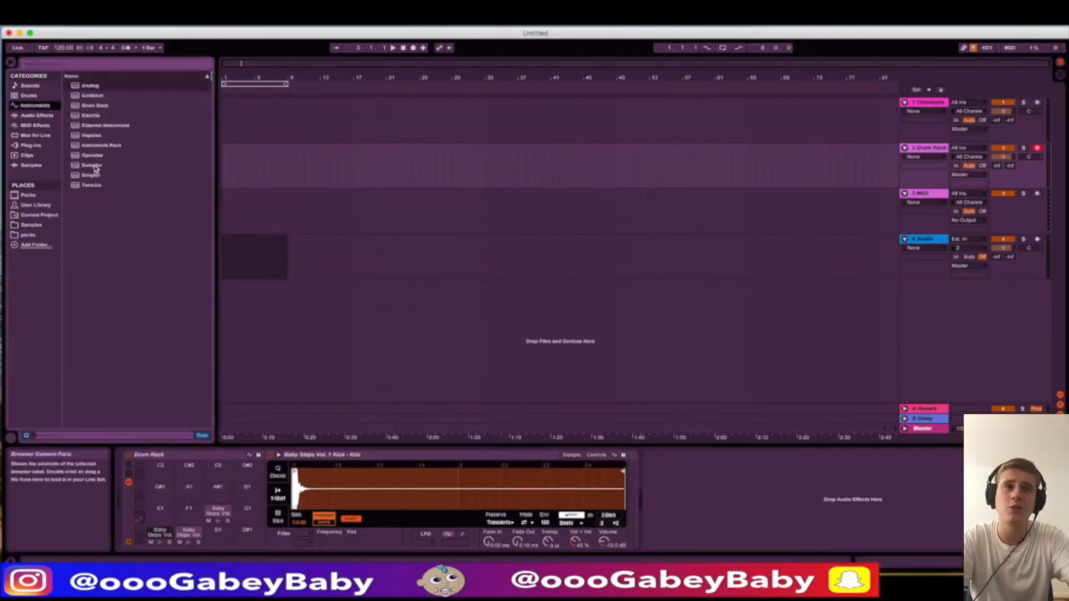
{"action": "left_click_drag", "start_coordinate": [94, 170], "coordinate": [334, 362]}
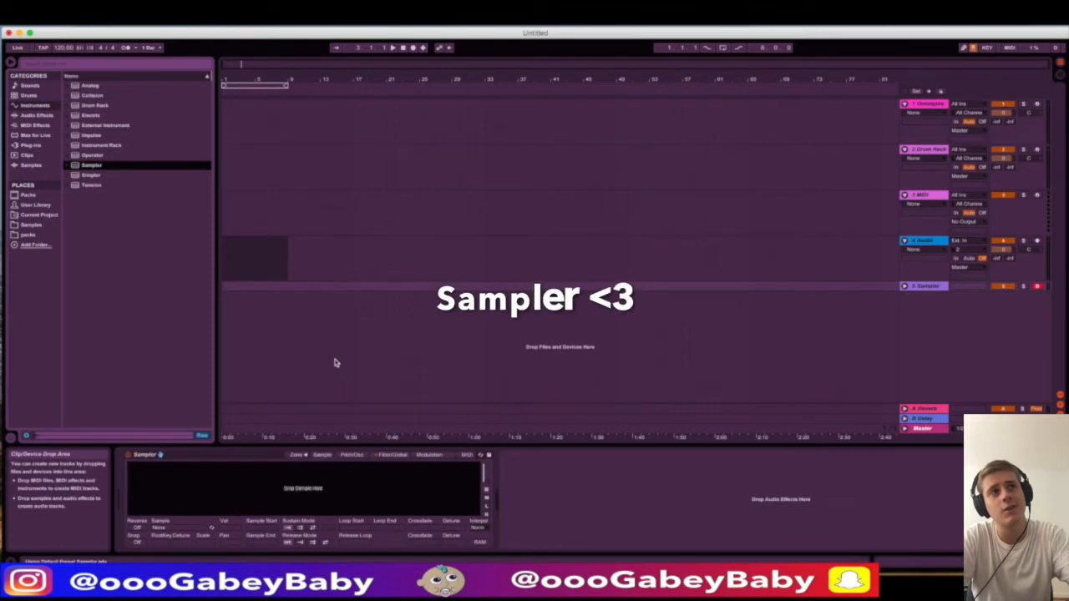
{"action": "left_click", "coordinate": [42, 227]}
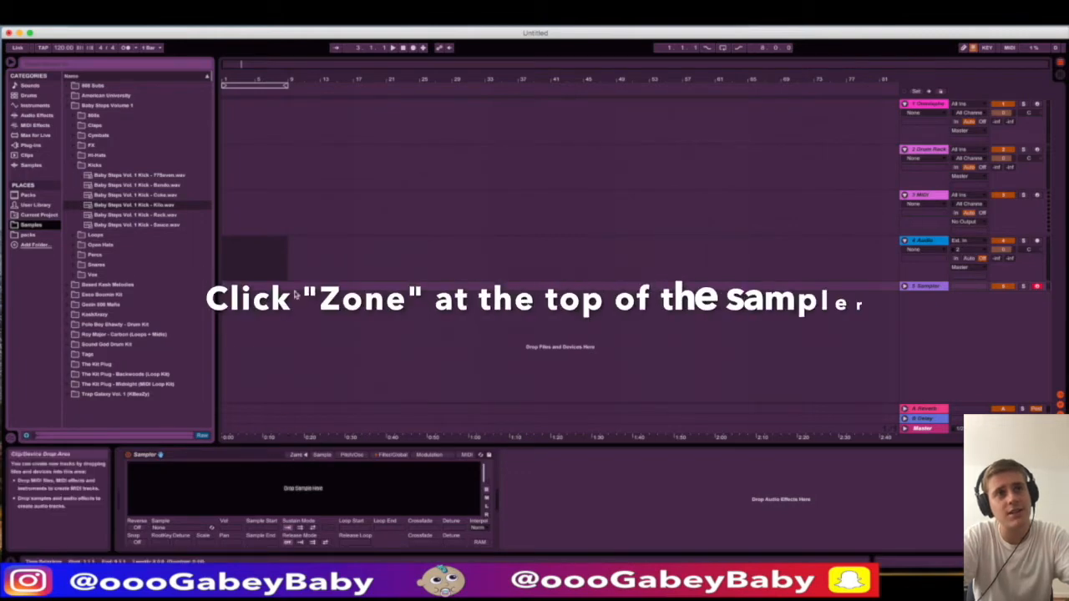
{"action": "left_click", "coordinate": [299, 454]}
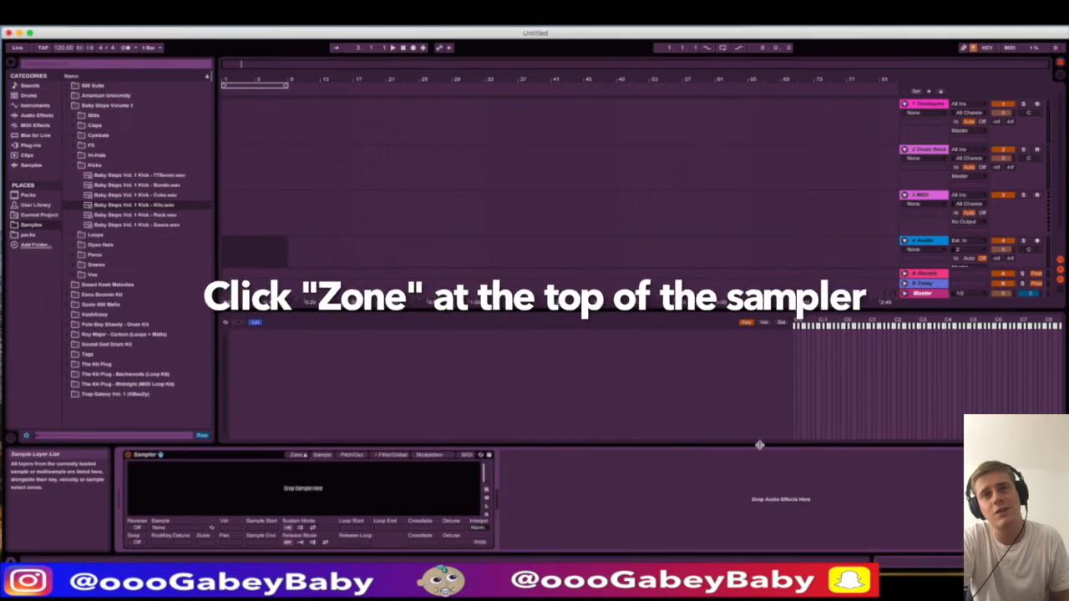
{"action": "left_click", "coordinate": [301, 455]}
{"action": "left_click", "coordinate": [302, 455]}
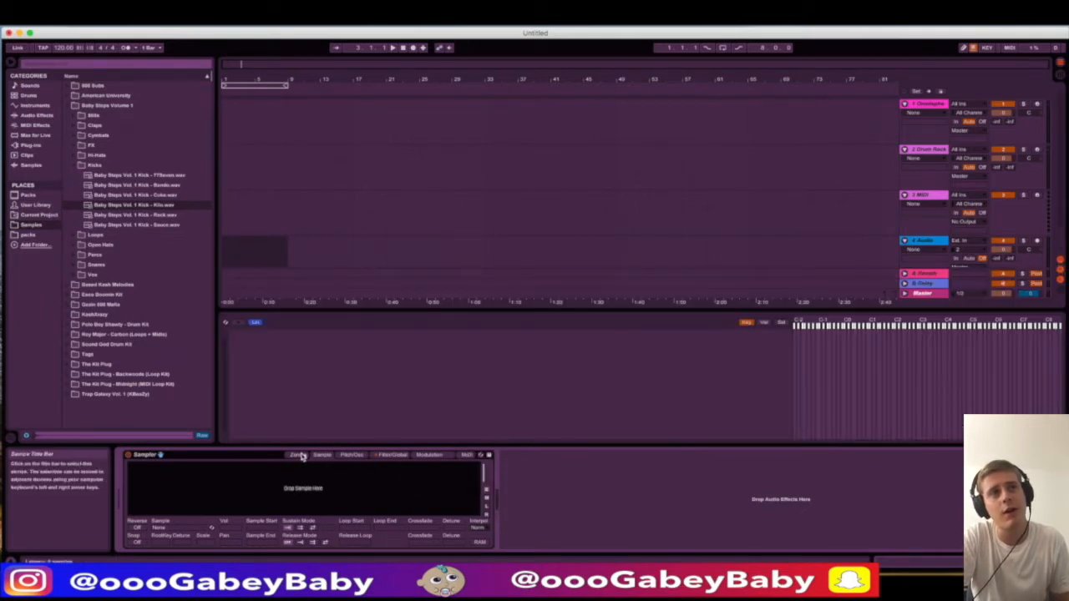
Step: Load all samples from the Baby Steps Volume 1 Claps folder, Clap - Air through Snap - Fatty, into Sampler's sample layer list
{"action": "left_click", "coordinate": [93, 126]}
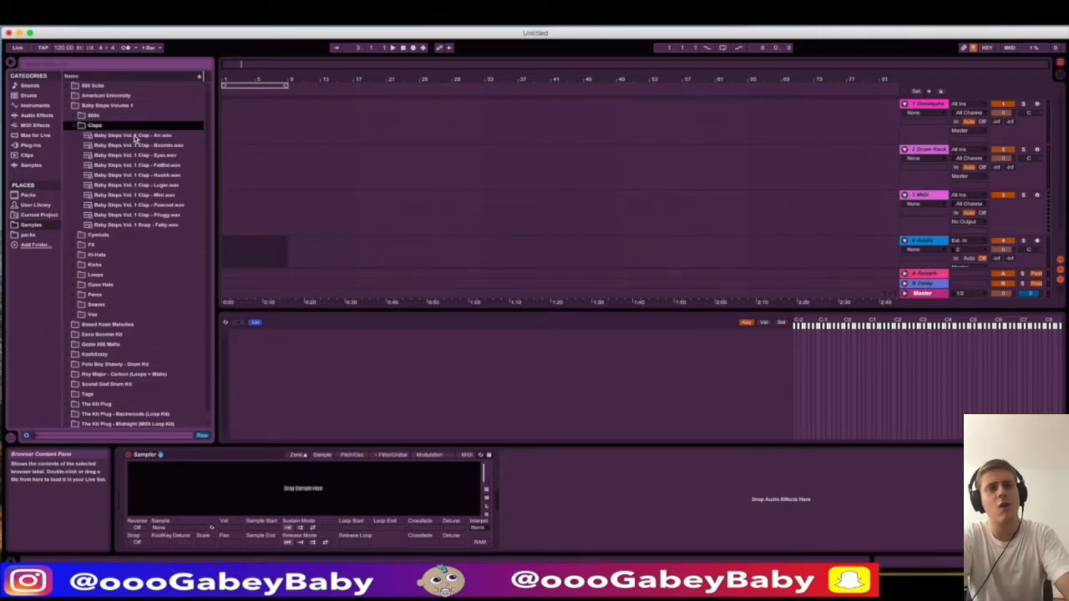
{"action": "left_click", "coordinate": [134, 136]}
{"action": "left_click", "coordinate": [161, 226], "text": "shift"}
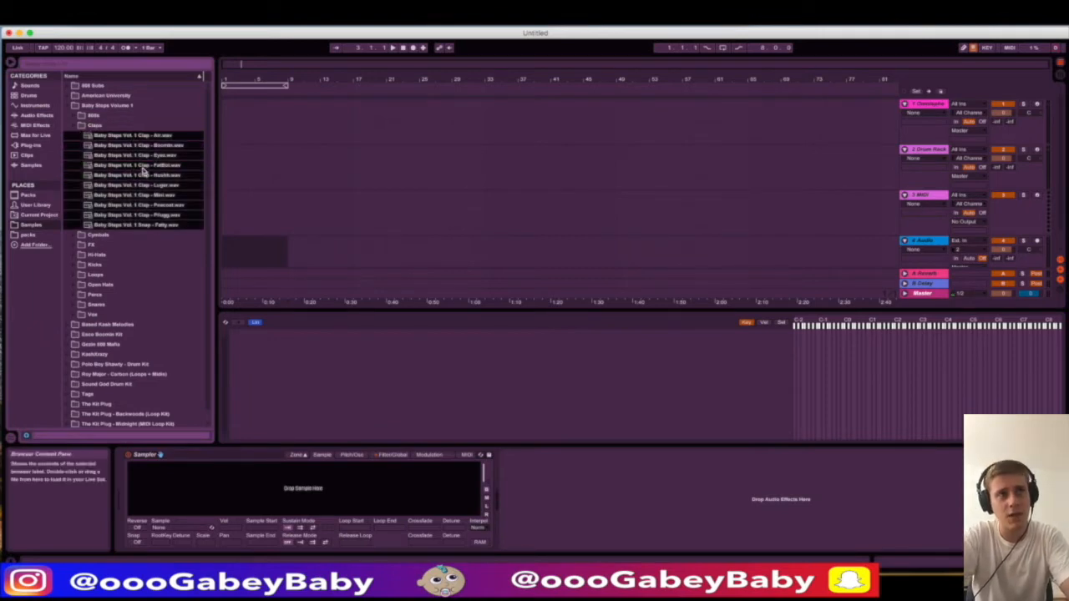
{"action": "left_click_drag", "start_coordinate": [358, 384], "coordinate": [359, 384]}
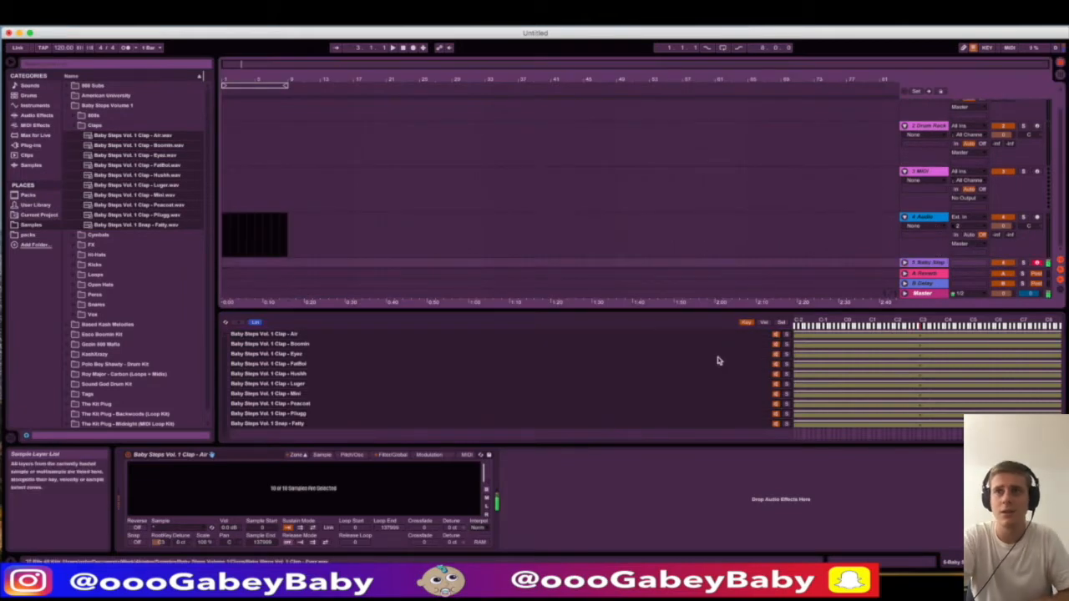
{"action": "scroll", "coordinate": [489, 268], "scroll_direction": "up", "scroll_amount": 2}
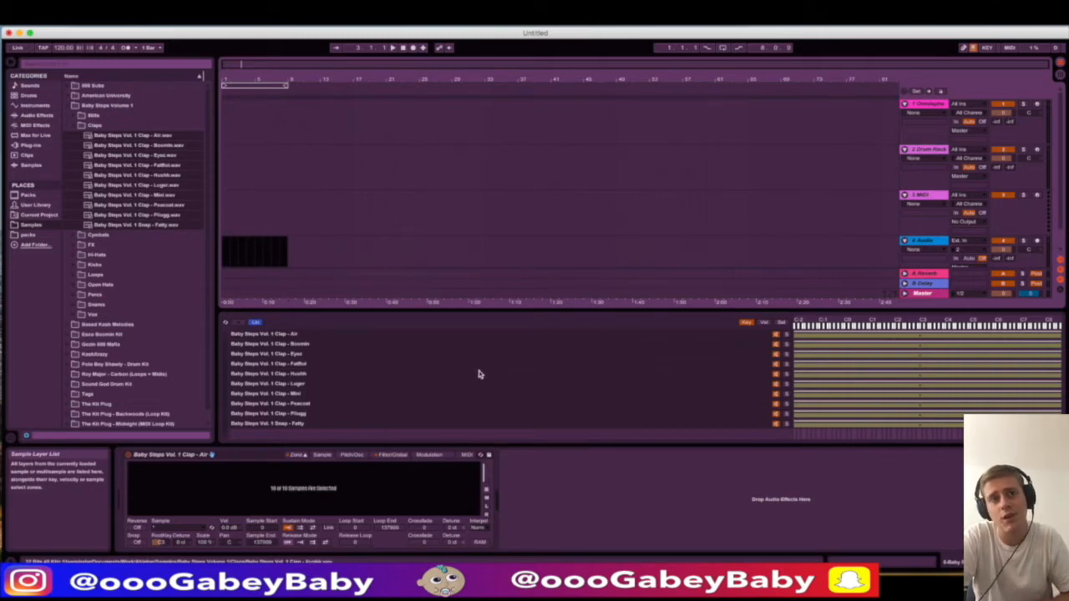
Step: Switch the Zone editor to the sample select zones and distribute the ranges of all clap layers equally
{"action": "left_click", "coordinate": [782, 324]}
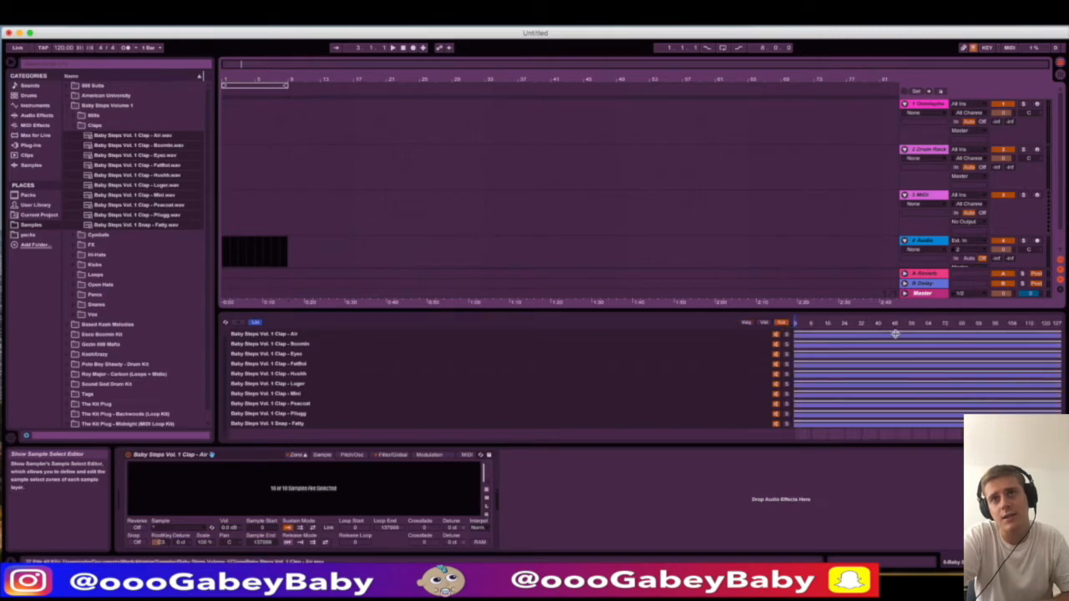
{"action": "right_click", "coordinate": [839, 350]}
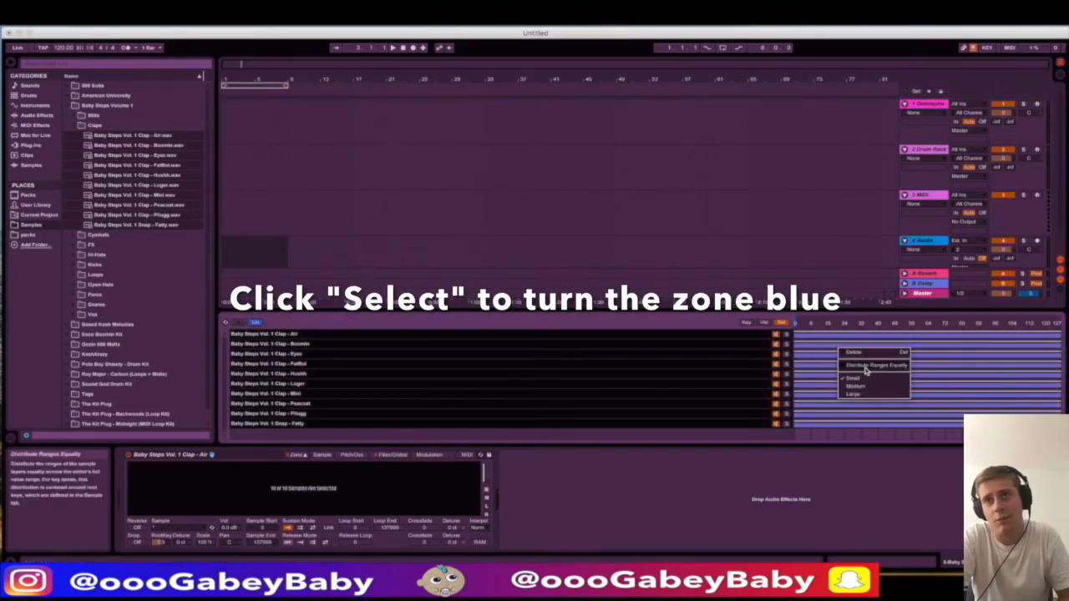
{"action": "left_click", "coordinate": [823, 345]}
{"action": "right_click", "coordinate": [844, 347]}
{"action": "left_click", "coordinate": [871, 364]}
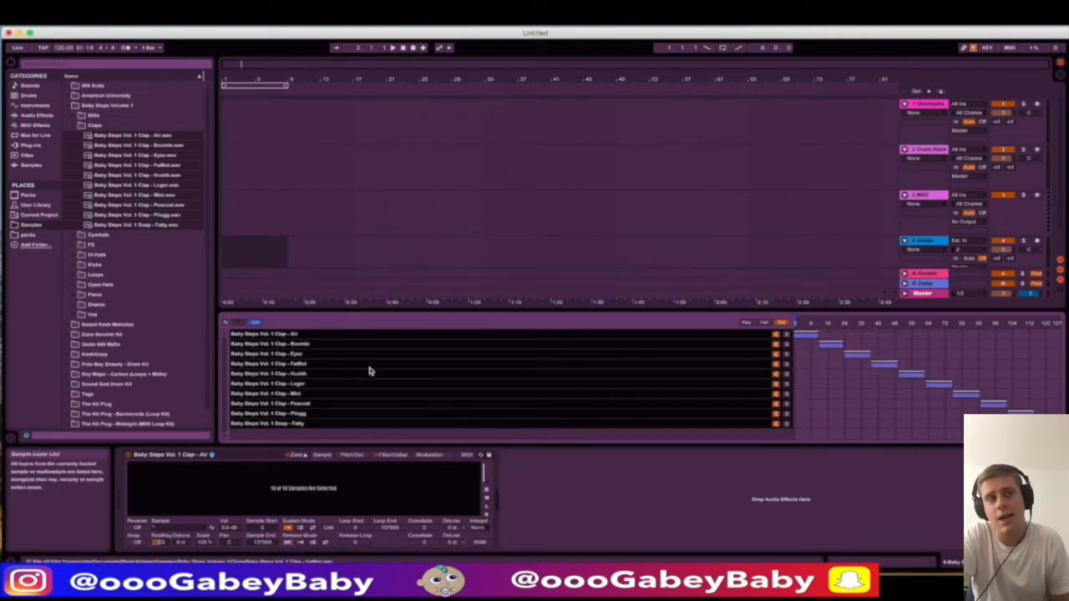
Step: Select the Clap - Air layer and sweep the sample selector across the distributed clap zones
{"action": "left_click", "coordinate": [300, 335]}
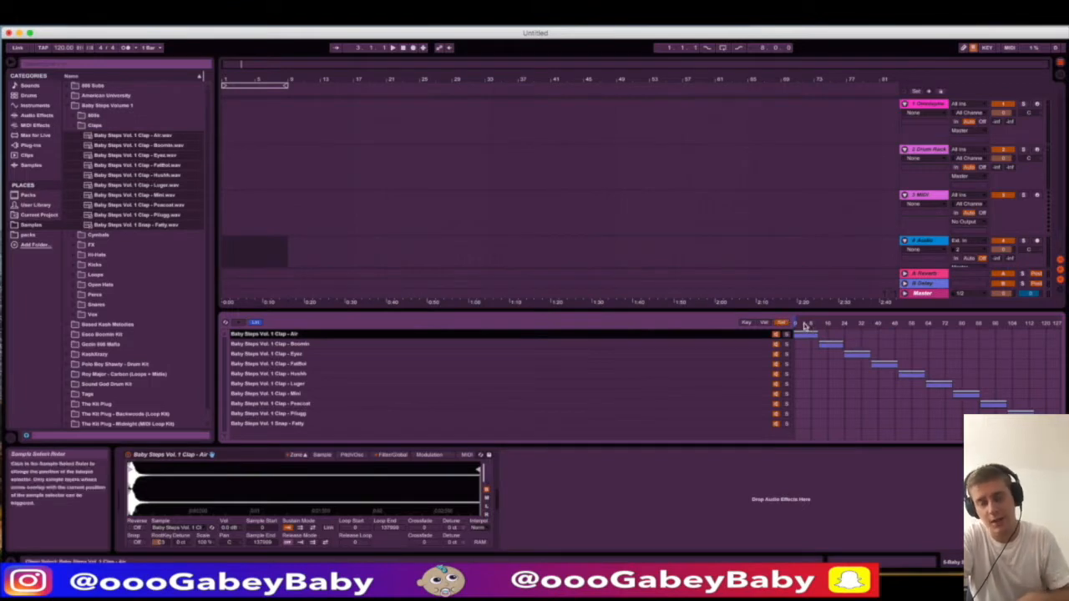
{"action": "left_click", "coordinate": [801, 326]}
{"action": "left_click_drag", "start_coordinate": [814, 323], "coordinate": [1011, 323]}
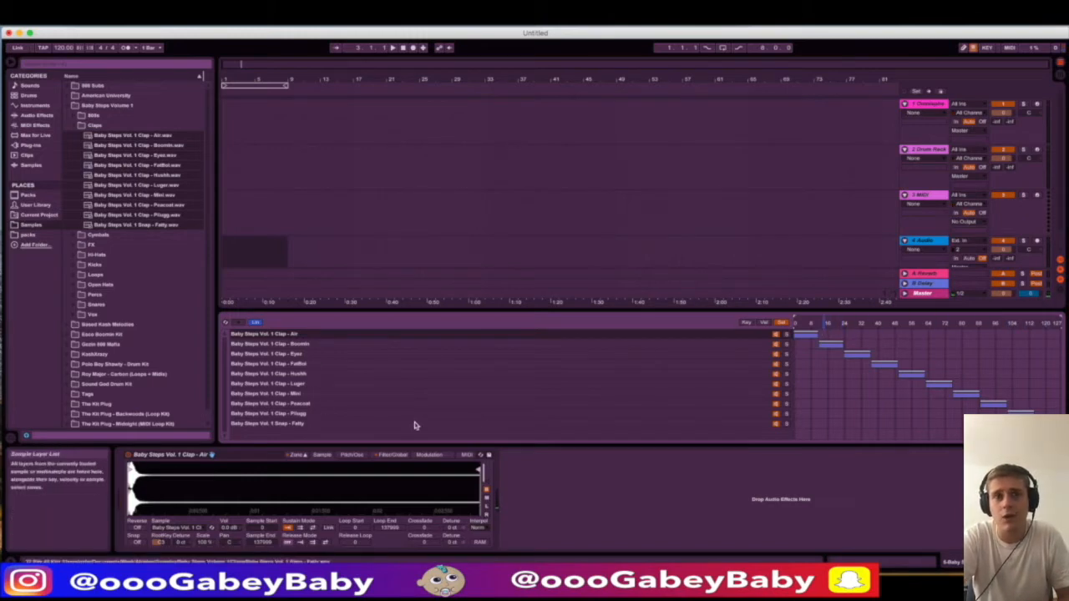
Step: Delete the separate Sampler track that sits below the Audio track
{"action": "left_click", "coordinate": [905, 293]}
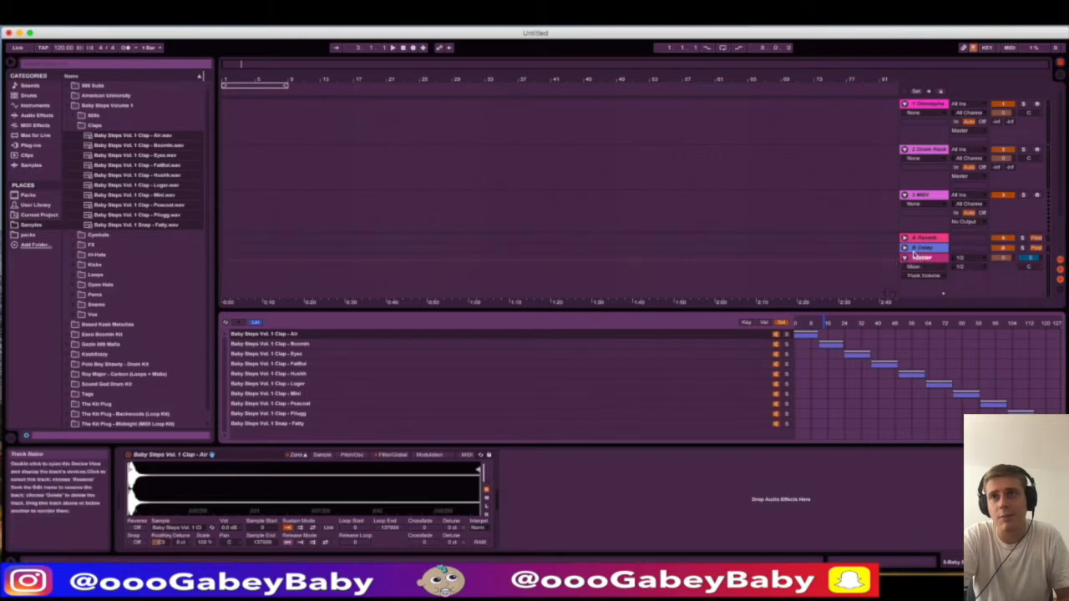
{"action": "left_click", "coordinate": [904, 258]}
{"action": "scroll", "coordinate": [864, 243], "scroll_direction": "down", "scroll_amount": 2}
{"action": "left_click", "coordinate": [916, 259]}
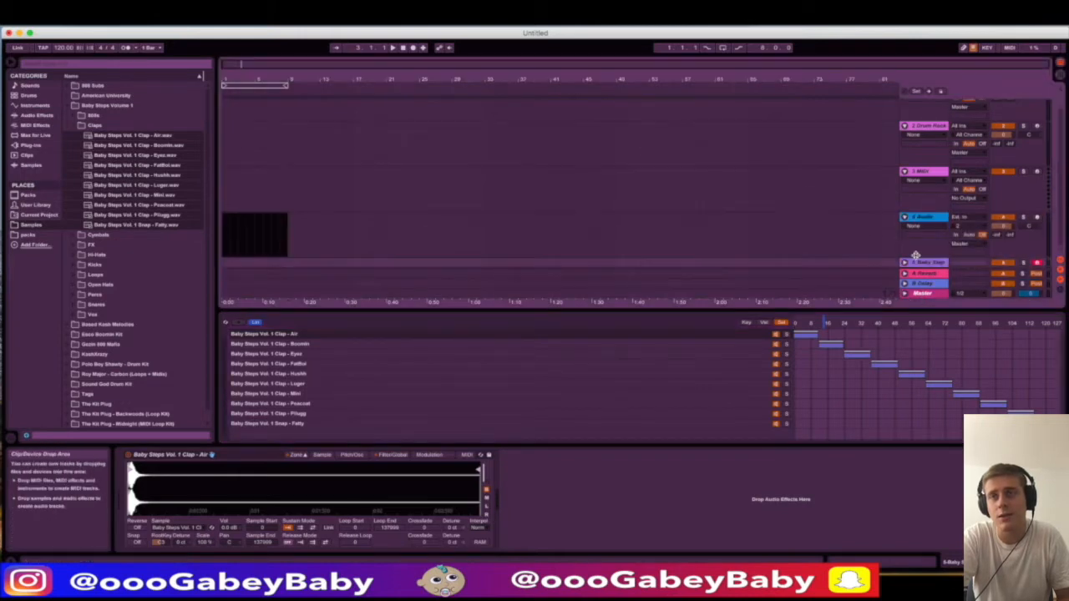
{"action": "left_click_drag", "start_coordinate": [917, 262], "coordinate": [916, 229]}
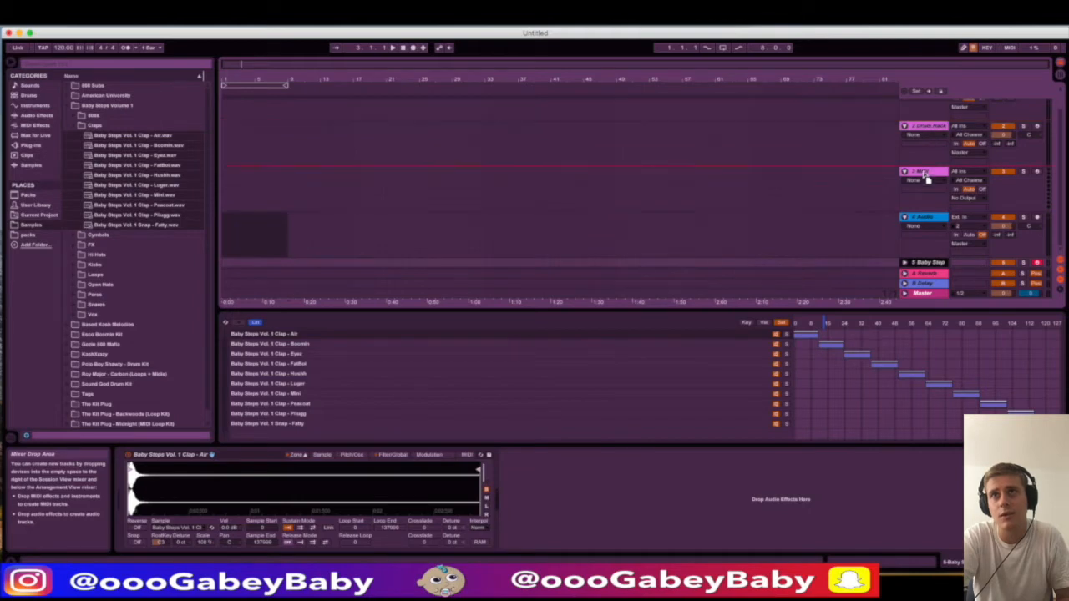
{"action": "key", "text": "Delete"}
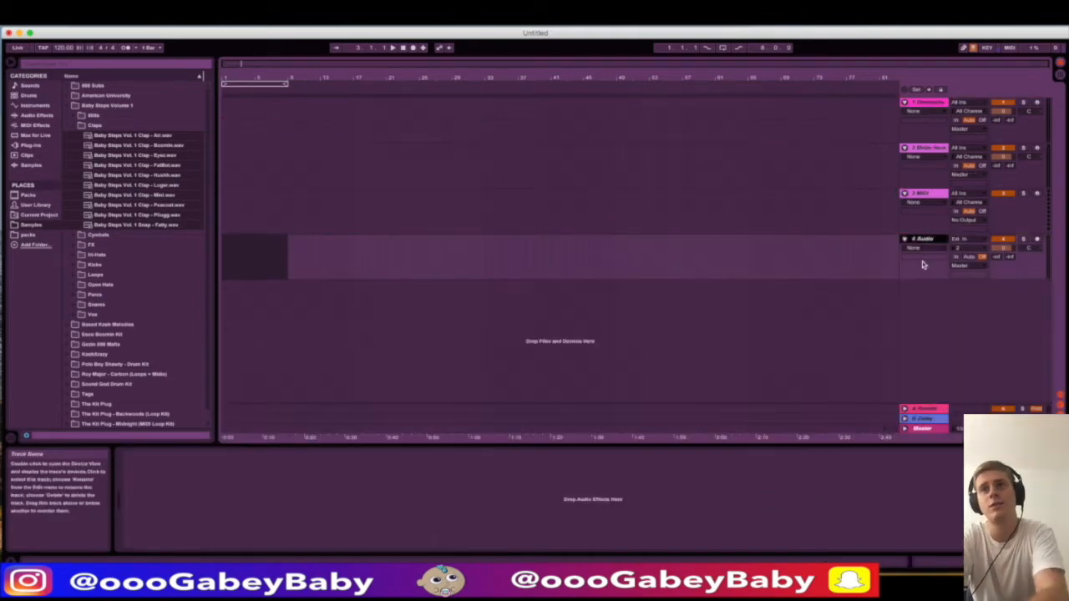
Step: Put a Sampler on the Drum Rack's C#1 pad and load all Baby Steps Volume 1 clap samples into its layer list
{"action": "left_click", "coordinate": [35, 106]}
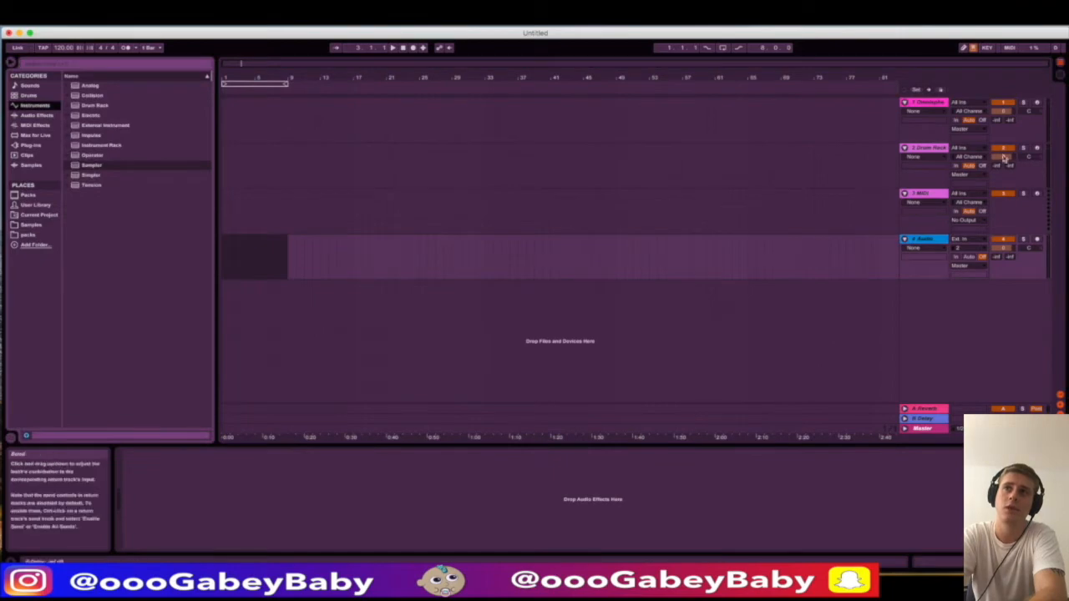
{"action": "left_click", "coordinate": [942, 147]}
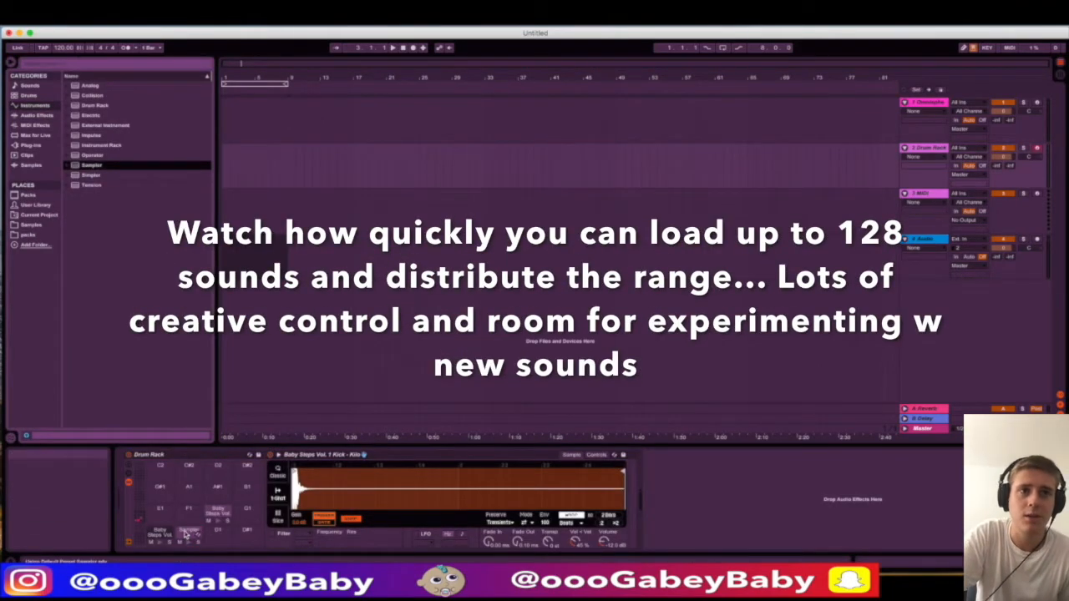
{"action": "left_click", "coordinate": [32, 224]}
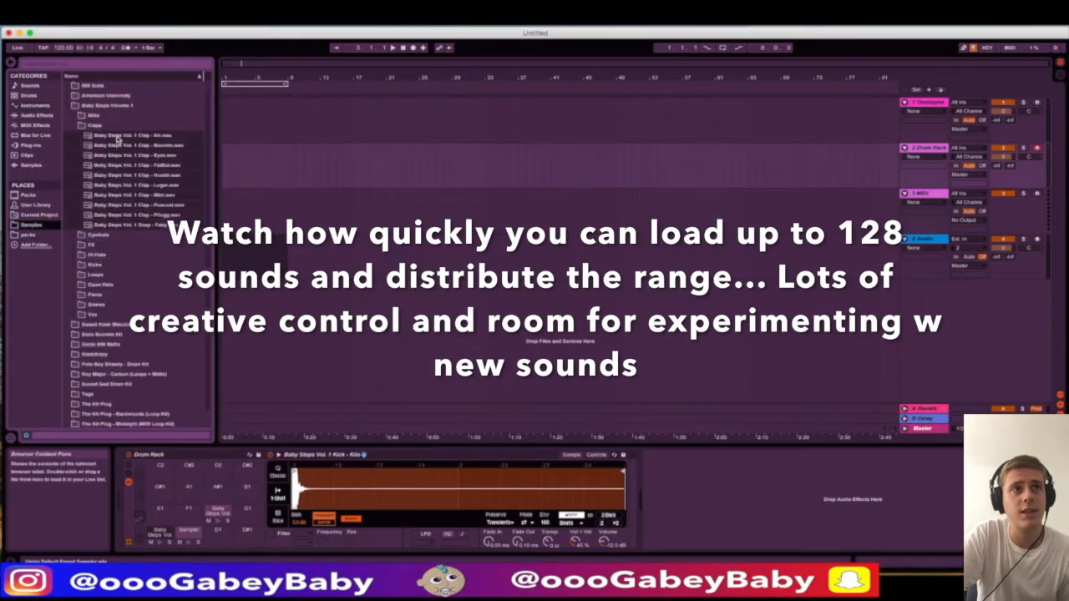
{"action": "left_click", "coordinate": [197, 536]}
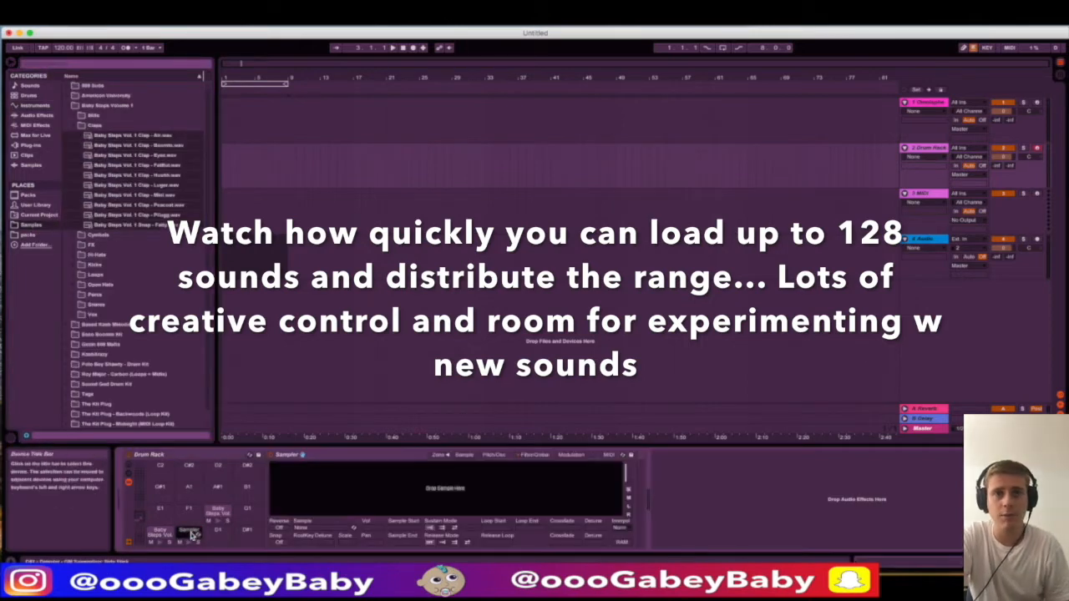
{"action": "left_click", "coordinate": [439, 455]}
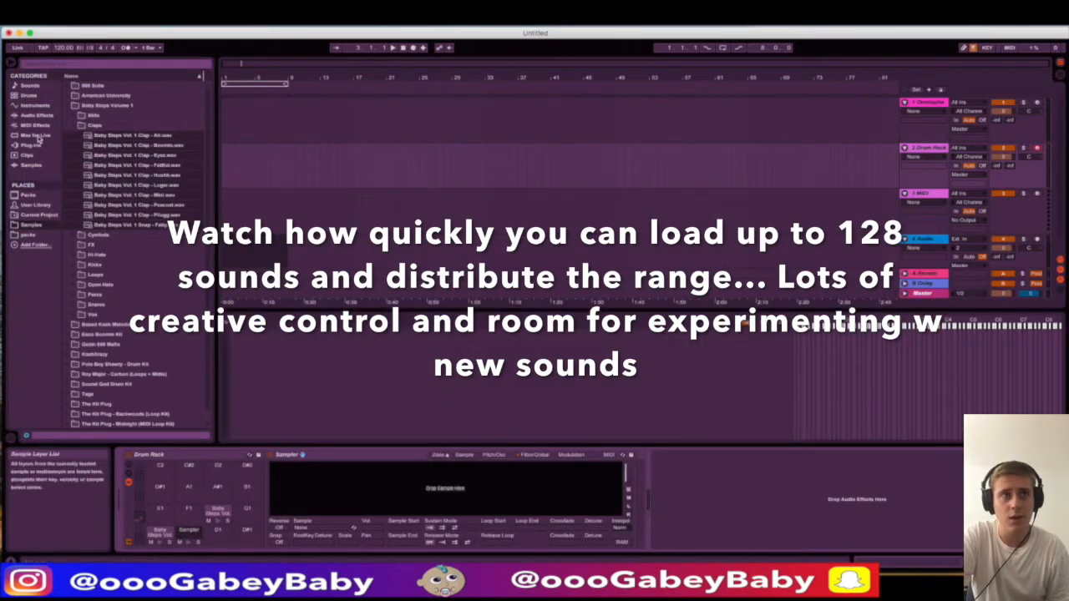
{"action": "left_click_drag", "start_coordinate": [112, 137], "coordinate": [415, 387]}
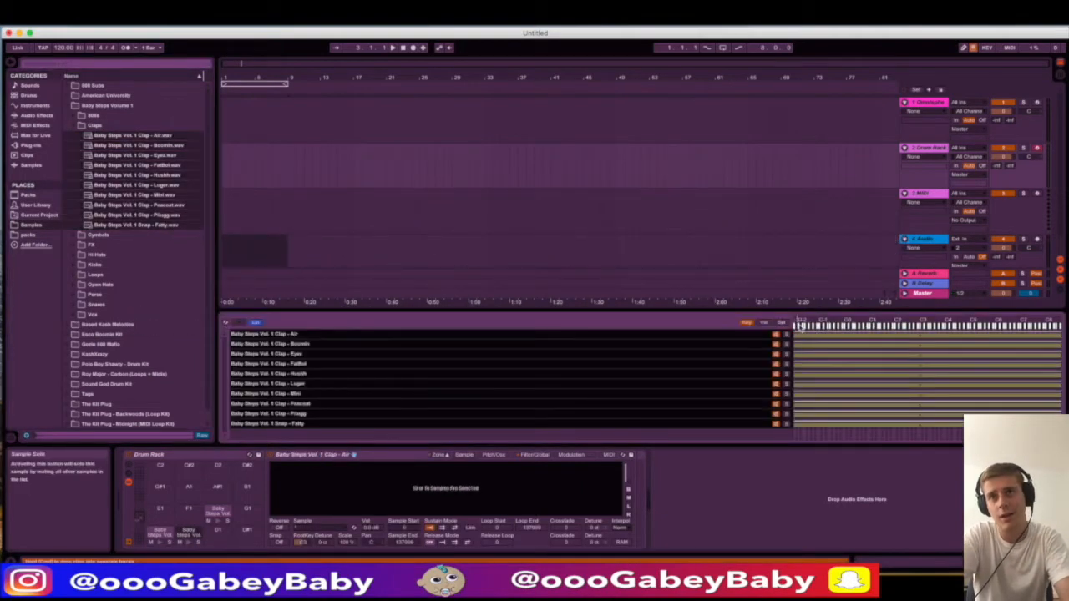
Step: Distribute the clap layers' sample select ranges equally and map the sample selector to Macro 1
{"action": "left_click", "coordinate": [780, 322]}
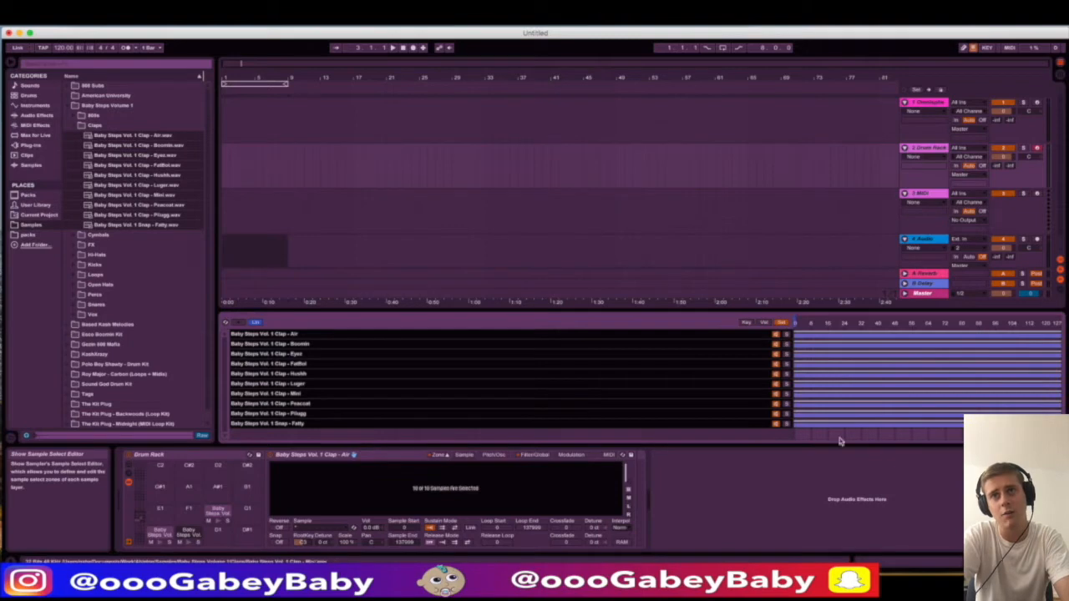
{"action": "right_click", "coordinate": [920, 364]}
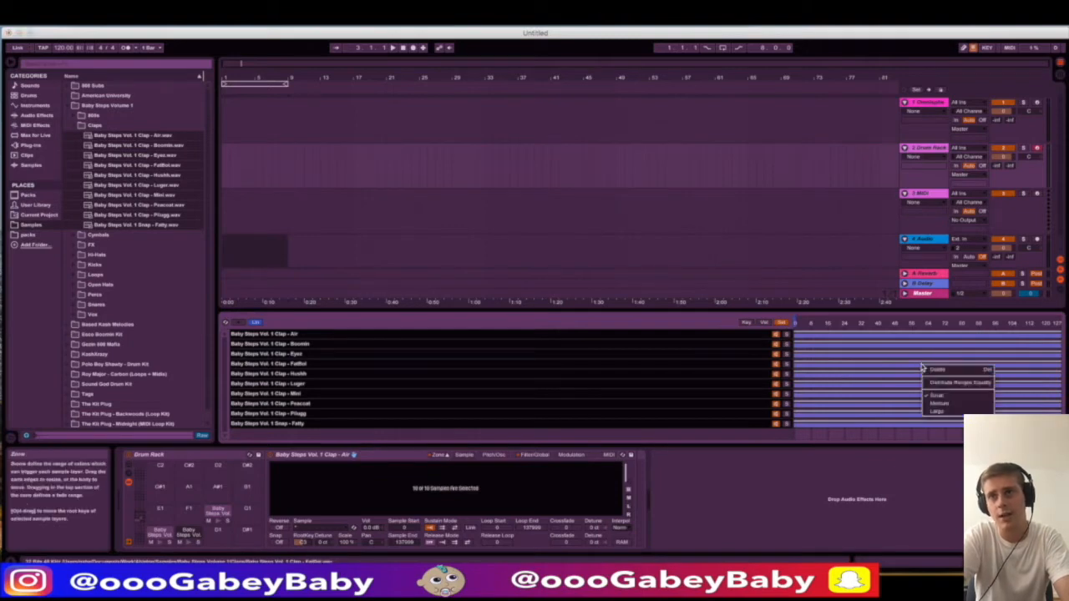
{"action": "left_click", "coordinate": [958, 382]}
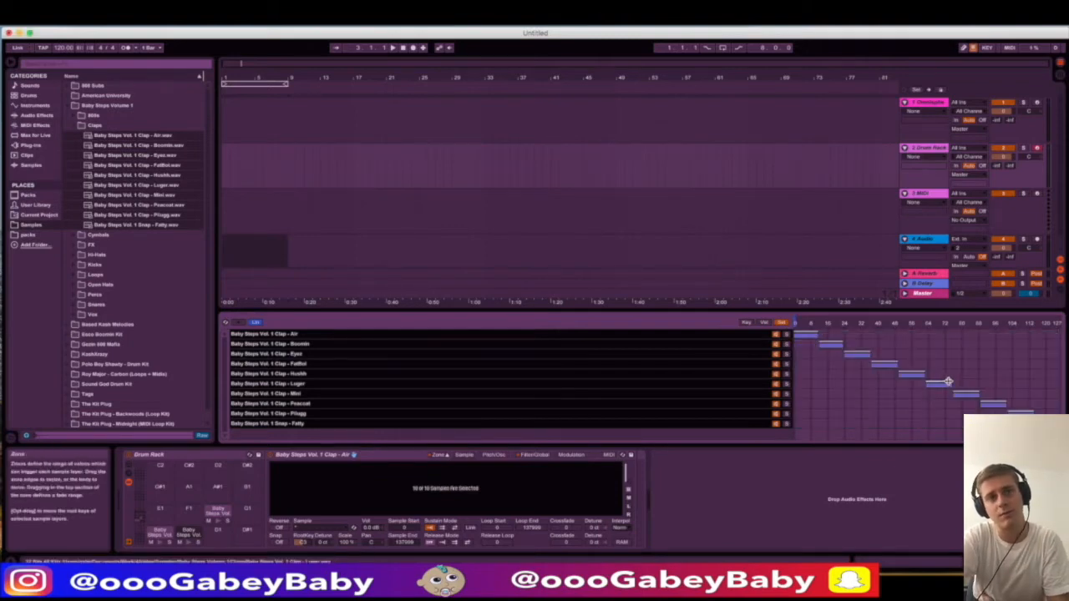
{"action": "right_click", "coordinate": [797, 324]}
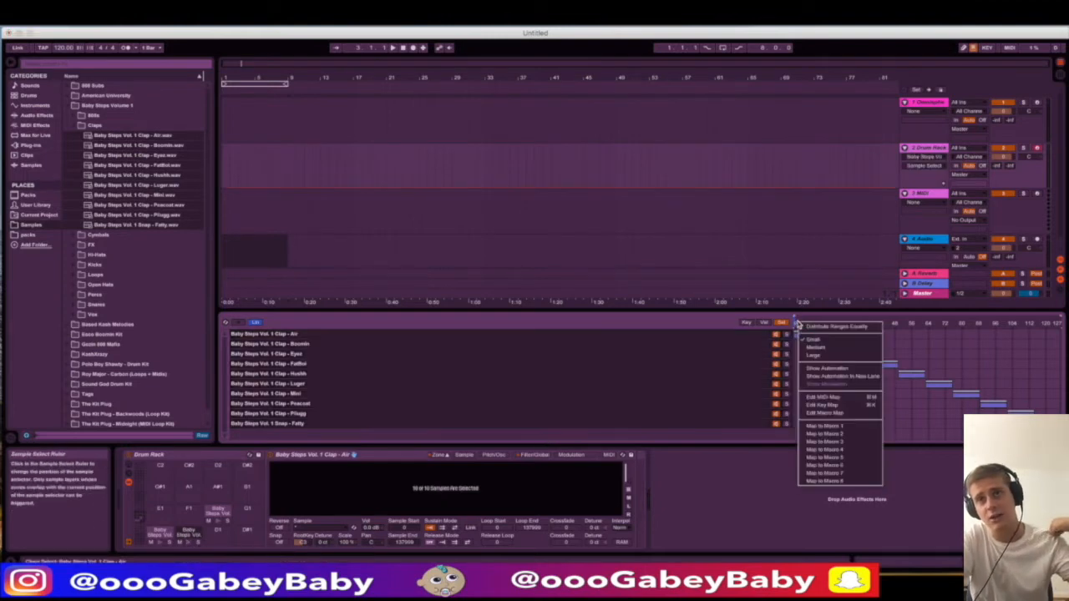
{"action": "left_click", "coordinate": [846, 427]}
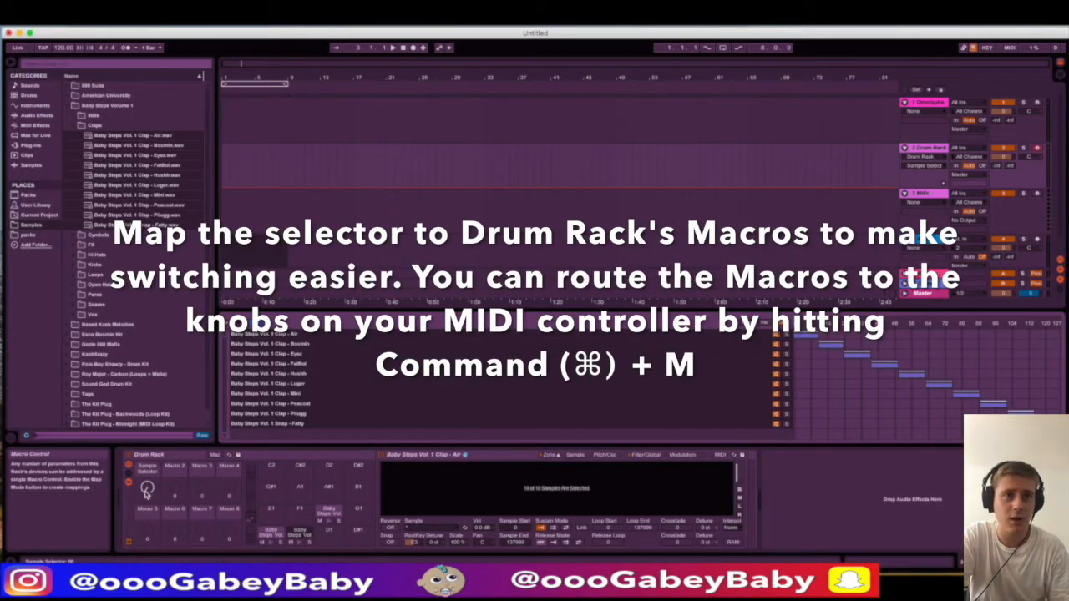
Step: Audition the clap pad at different Macro 1 settings and rename the macro to Clap select
{"action": "left_click", "coordinate": [302, 543]}
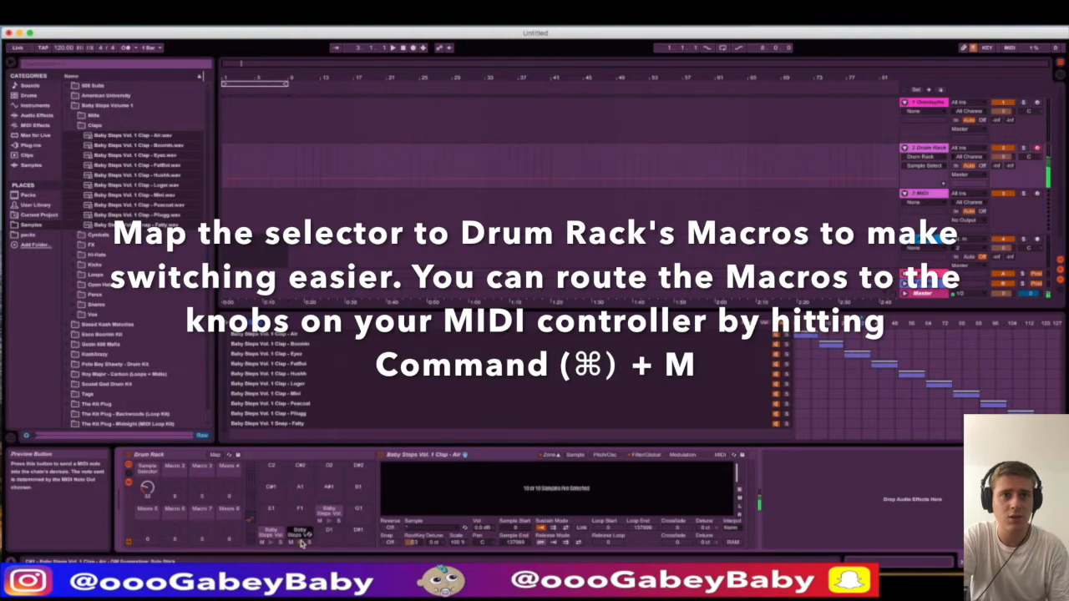
{"action": "left_click", "coordinate": [297, 542]}
{"action": "left_click_drag", "start_coordinate": [147, 489], "coordinate": [147, 465]}
{"action": "left_click", "coordinate": [301, 544]}
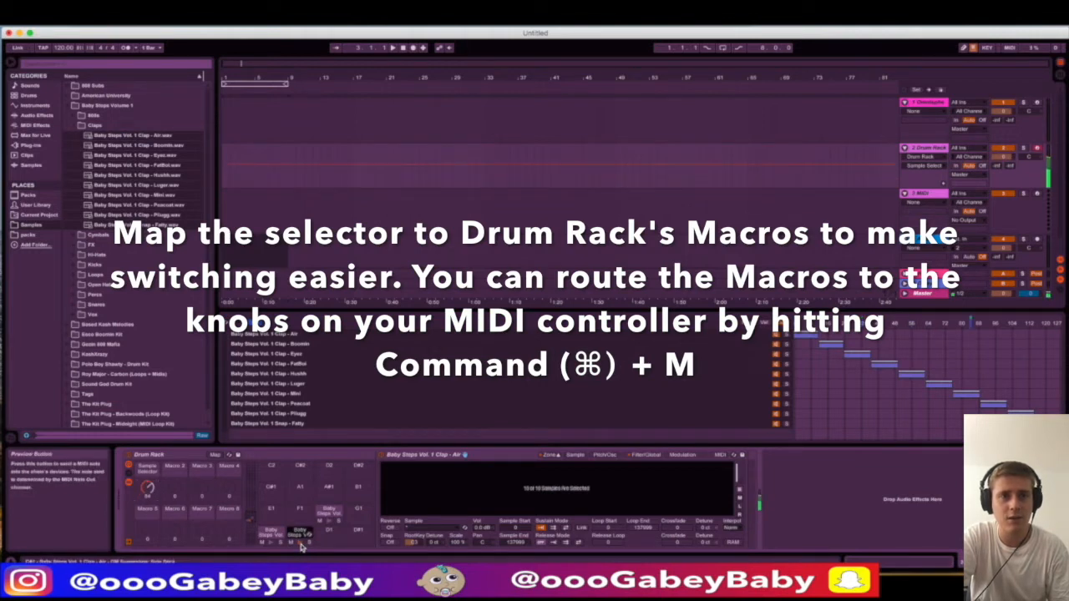
{"action": "right_click", "coordinate": [151, 472]}
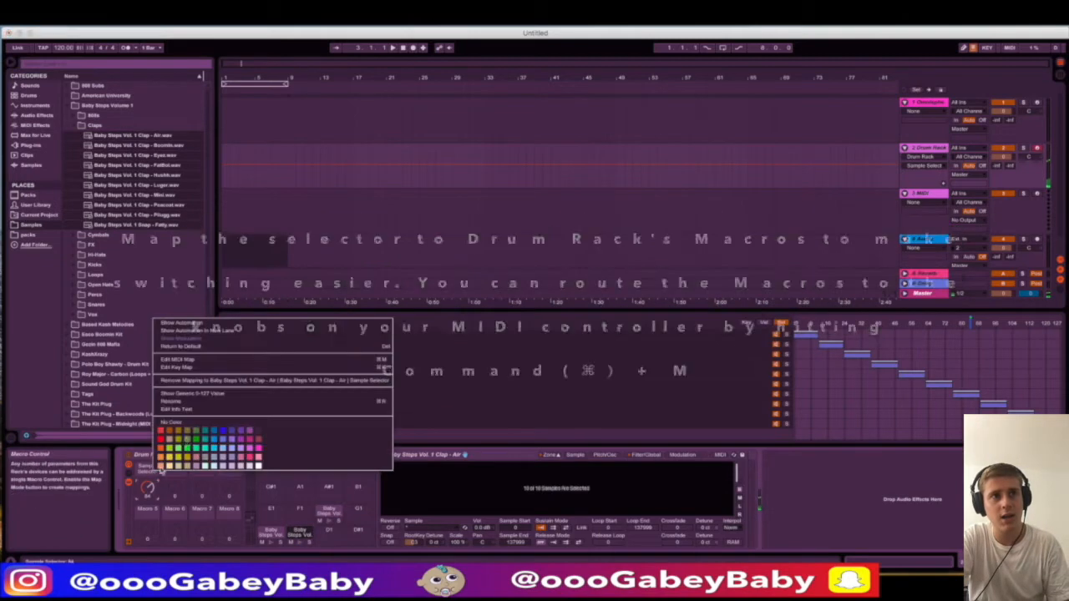
{"action": "left_click", "coordinate": [189, 402]}
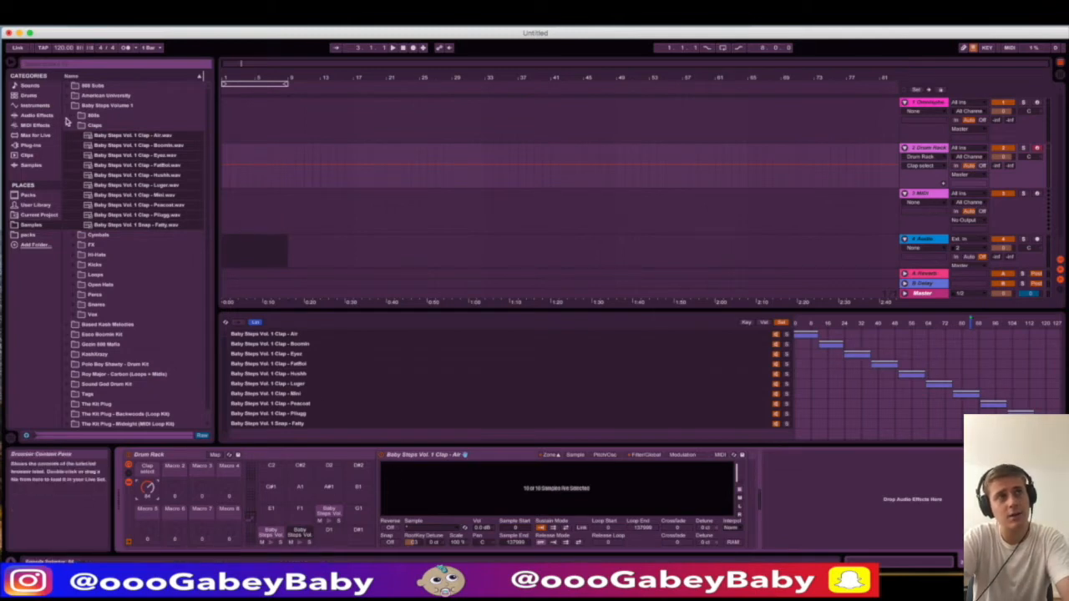
Step: Put a Sampler on the Drum Rack's kick pad and load the Baby Steps Volume 1 kicks, 77Seven through Sauce, into its layer list
{"action": "left_click", "coordinate": [35, 105]}
{"action": "left_click", "coordinate": [117, 166]}
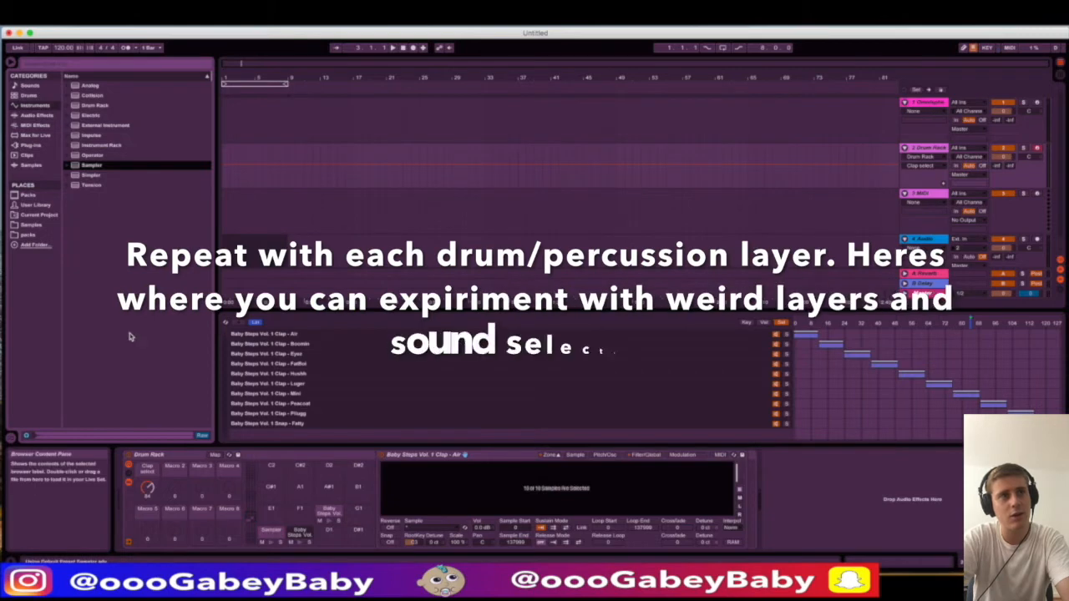
{"action": "left_click", "coordinate": [33, 225]}
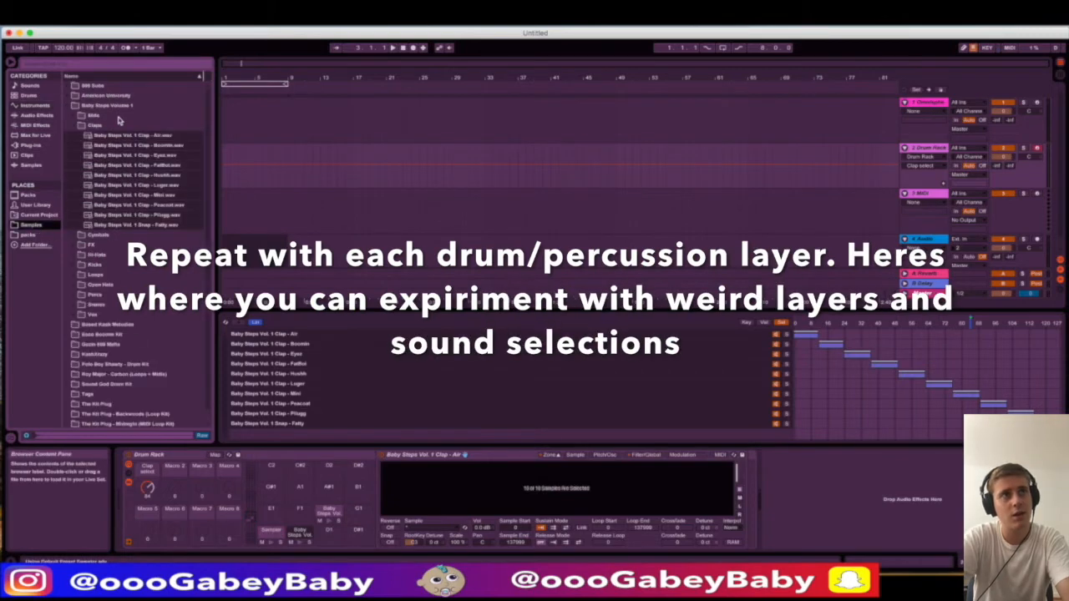
{"action": "left_click", "coordinate": [75, 268]}
{"action": "left_click", "coordinate": [140, 176]}
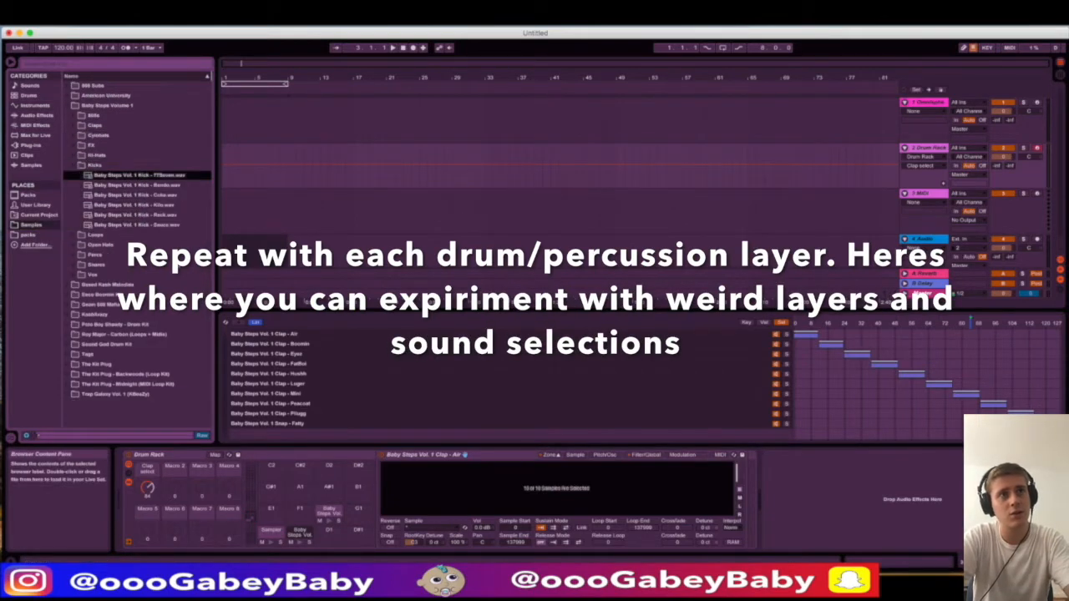
{"action": "left_click", "coordinate": [167, 225], "text": "shift"}
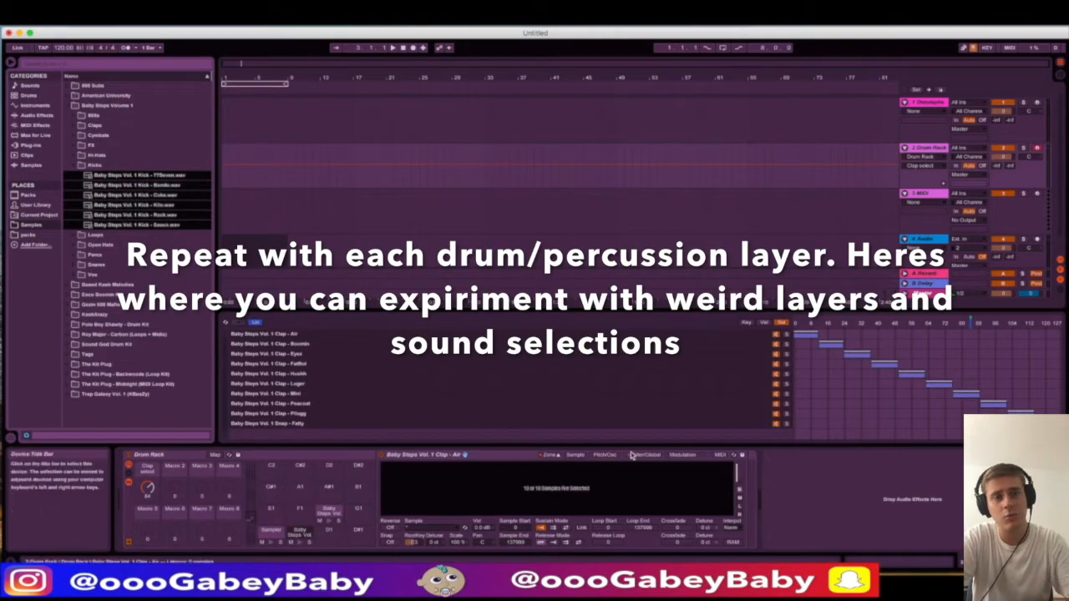
{"action": "left_click", "coordinate": [271, 530]}
{"action": "left_click", "coordinate": [551, 456]}
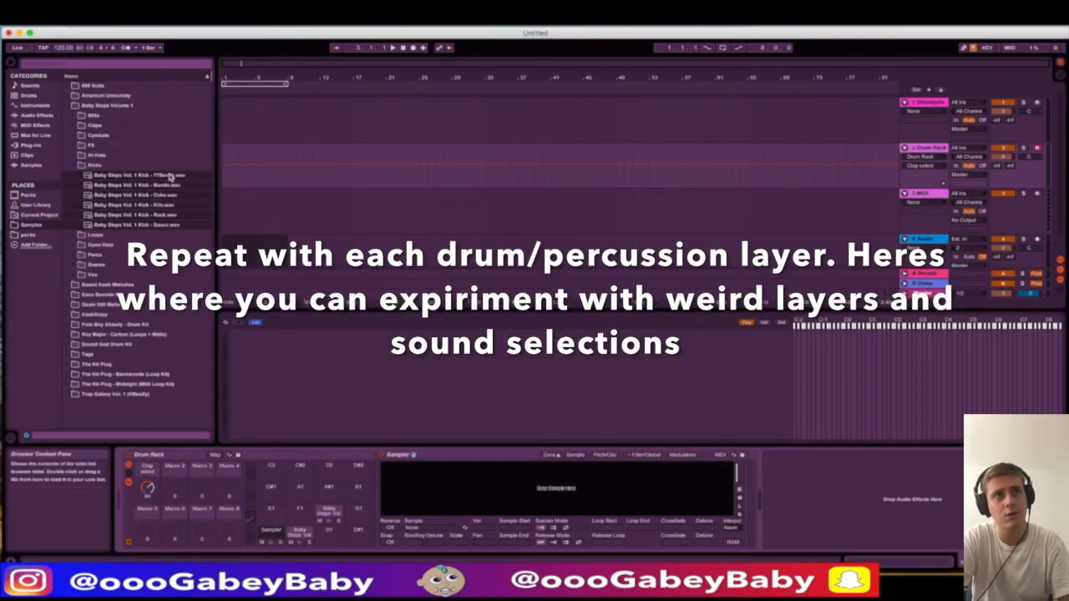
{"action": "left_click", "coordinate": [170, 176]}
{"action": "left_click", "coordinate": [167, 225], "text": "shift"}
{"action": "left_click_drag", "start_coordinate": [167, 225], "coordinate": [1036, 406]}
Step: Distribute the kick layers' sample select ranges equally and map the kick sample selector to Macro 2
{"action": "left_click", "coordinate": [781, 324]}
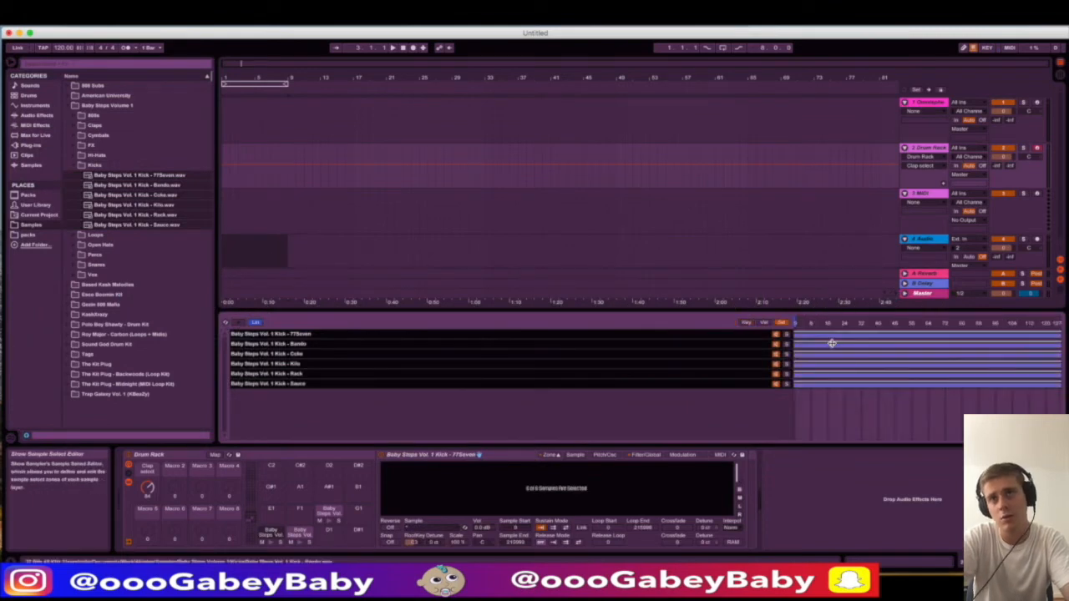
{"action": "right_click", "coordinate": [832, 350]}
{"action": "left_click", "coordinate": [870, 366]}
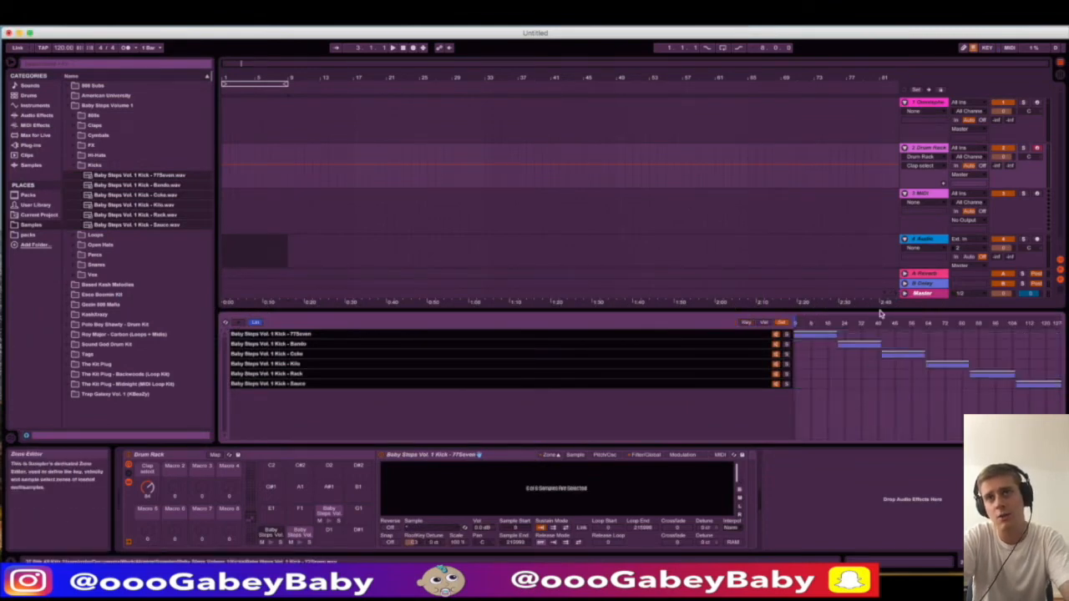
{"action": "right_click", "coordinate": [835, 327]}
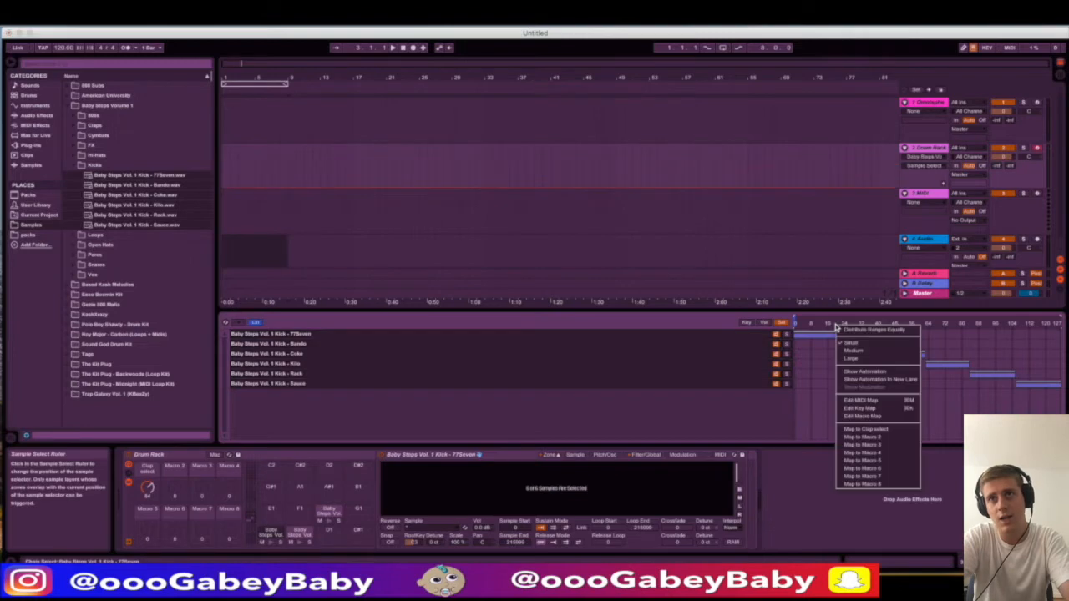
{"action": "left_click", "coordinate": [887, 436]}
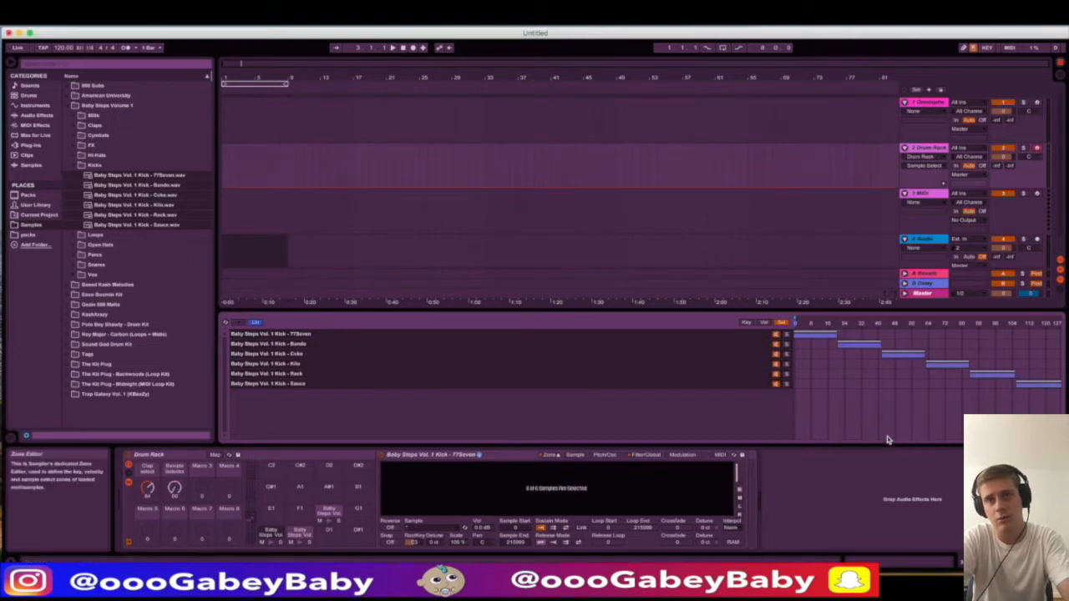
Step: Rename the kick pad's sample selector macro to Kick Select
{"action": "right_click", "coordinate": [171, 472]}
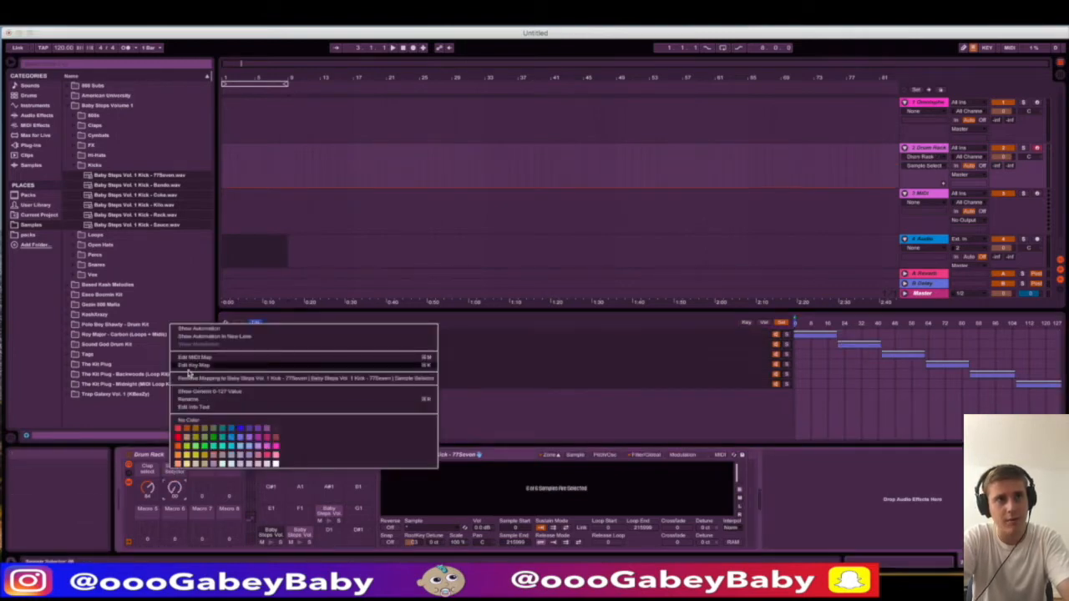
{"action": "left_click", "coordinate": [194, 400]}
{"action": "type", "text": "Kick"}
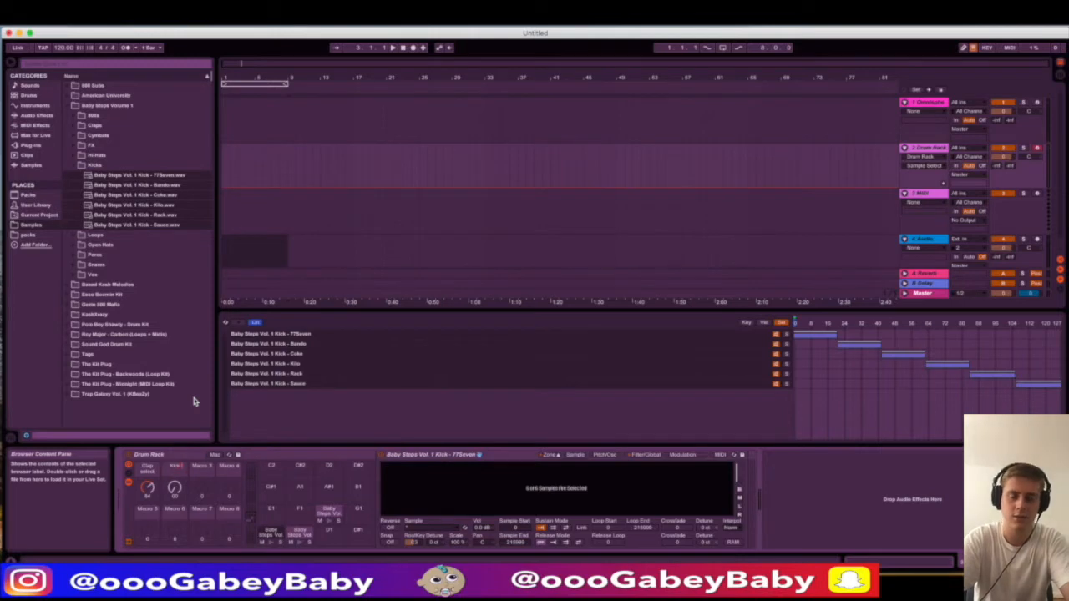
{"action": "key", "text": "Return"}
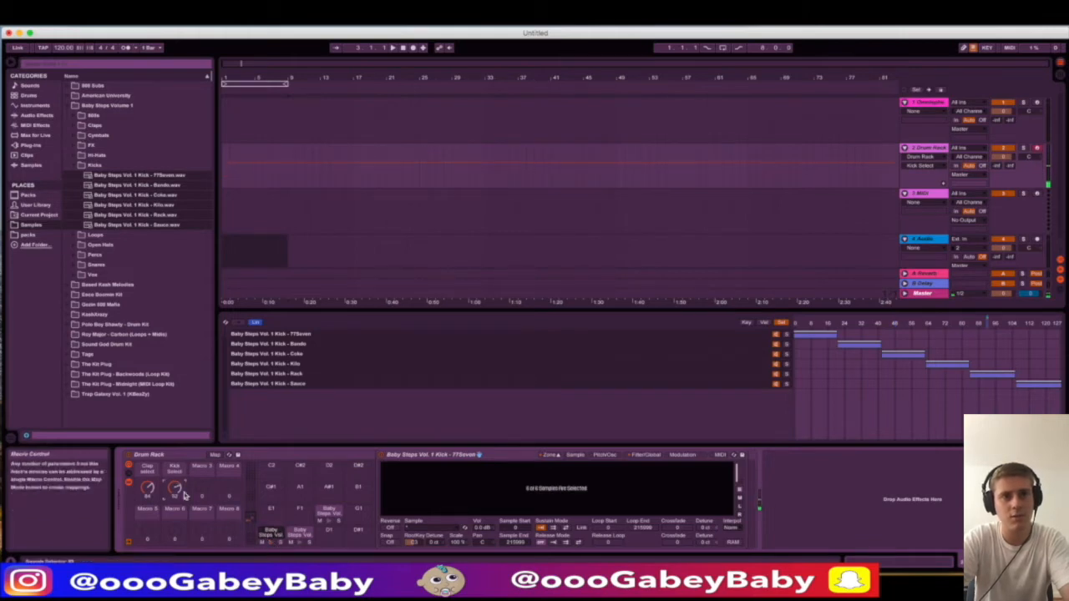
Step: Add all kick samples from the Sound God Drum Kit, Sound God Kicks (1) through The Real Rock Kick, to the kick Sampler's layers
{"action": "left_click", "coordinate": [73, 105]}
{"action": "left_click", "coordinate": [75, 105]}
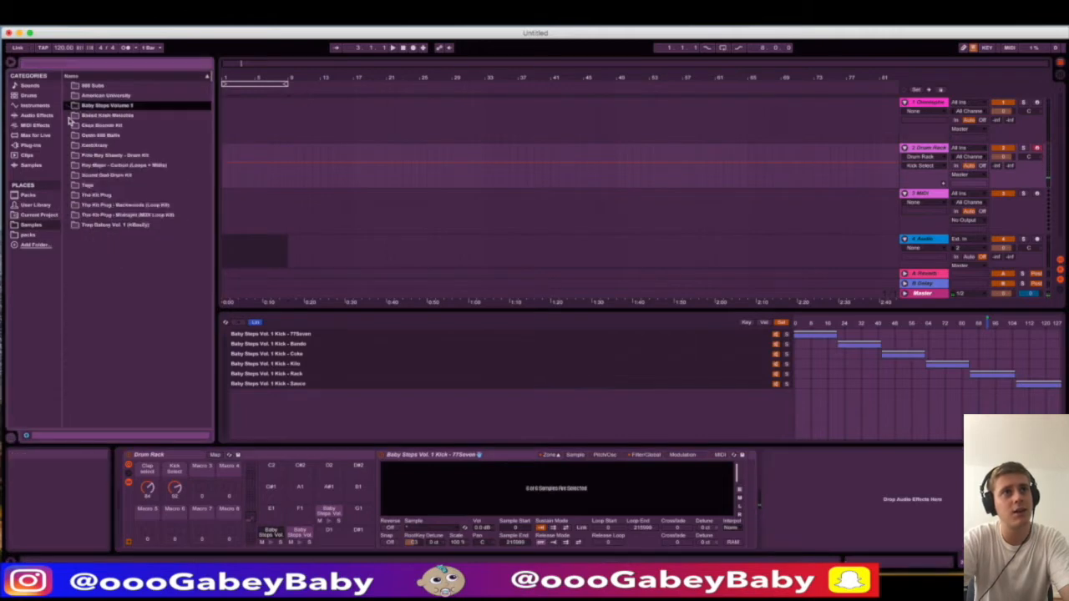
{"action": "left_click", "coordinate": [67, 176]}
{"action": "left_click", "coordinate": [76, 235]}
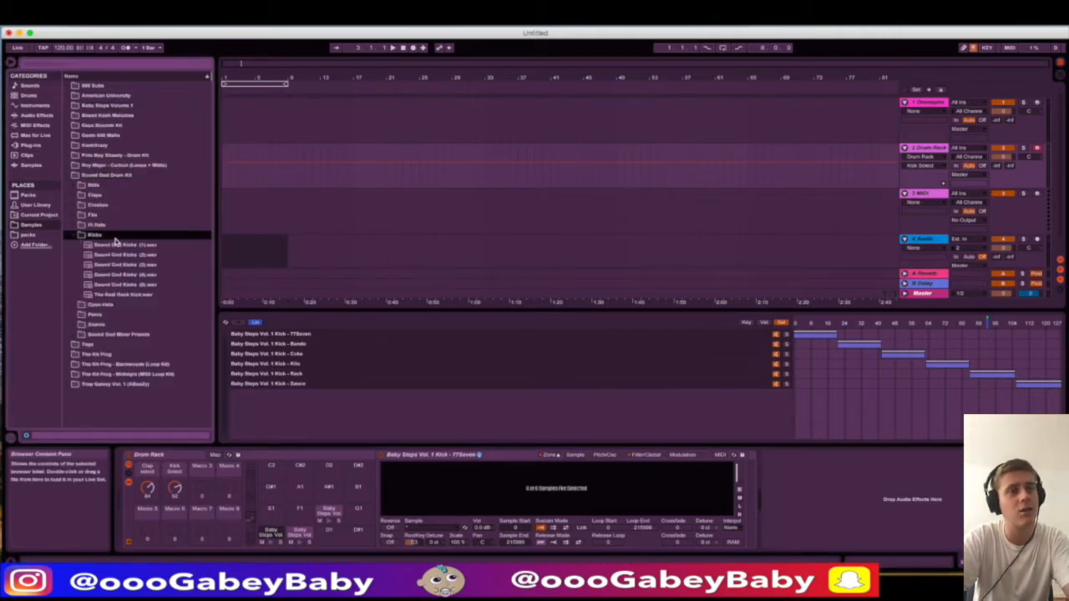
{"action": "left_click", "coordinate": [115, 245]}
{"action": "left_click", "coordinate": [137, 295], "text": "shift"}
{"action": "left_click_drag", "start_coordinate": [138, 298], "coordinate": [323, 415]}
Step: Distribute the sample select ranges of all twelve kick layers equally across the selector and audition the kick pad
{"action": "left_click", "coordinate": [284, 336], "text": "shift"}
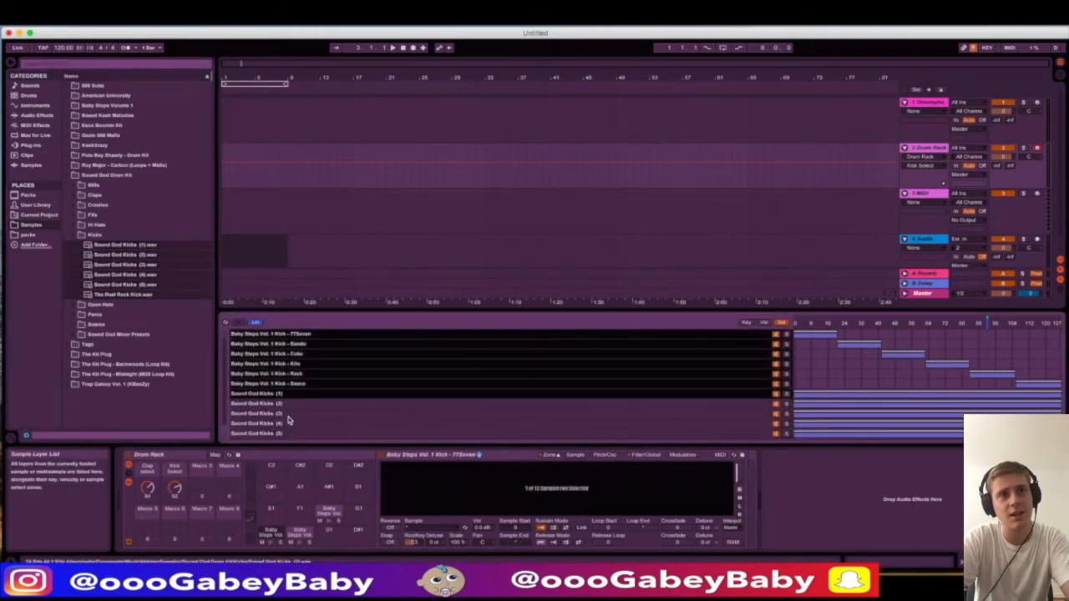
{"action": "scroll", "coordinate": [289, 419], "scroll_direction": "down", "scroll_amount": 1}
{"action": "left_click", "coordinate": [274, 437], "text": "shift"}
{"action": "left_click", "coordinate": [296, 435]}
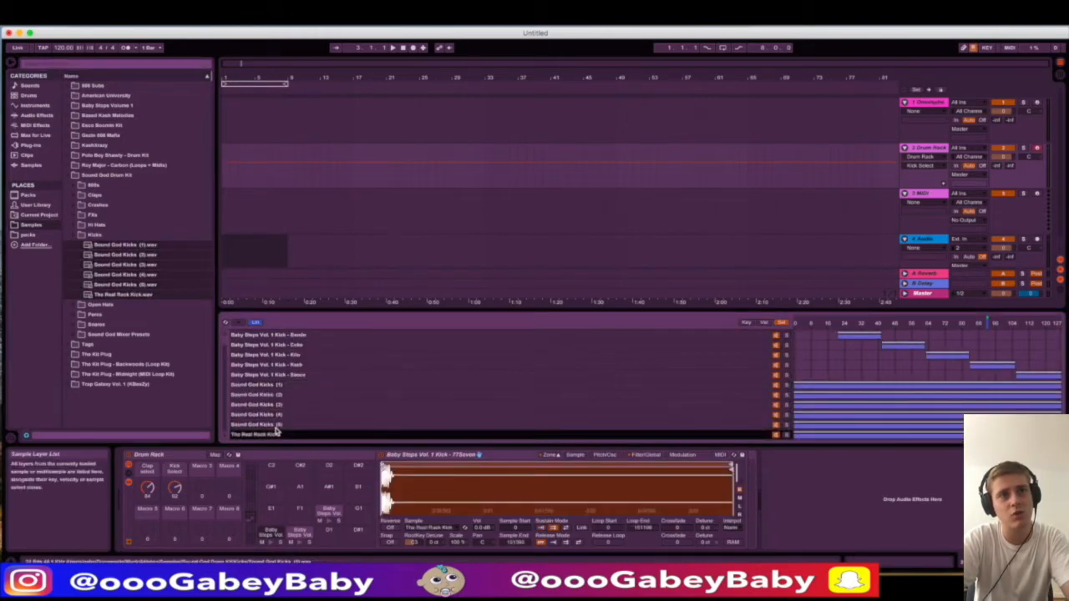
{"action": "scroll", "coordinate": [291, 372], "scroll_direction": "up", "scroll_amount": 1}
{"action": "left_click", "coordinate": [282, 335], "text": "shift"}
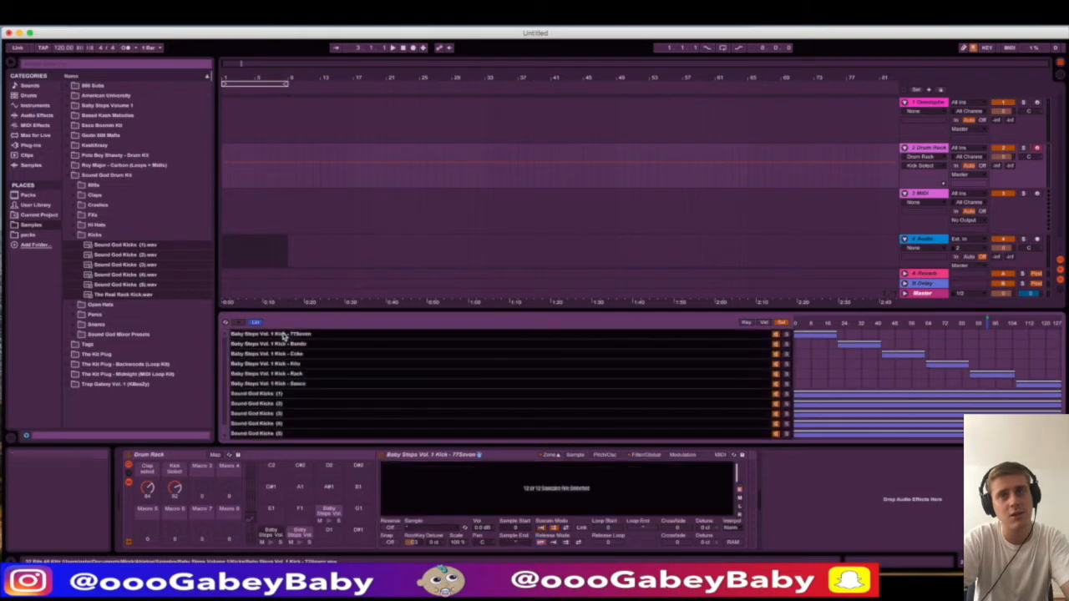
{"action": "right_click", "coordinate": [895, 398]}
{"action": "left_click", "coordinate": [922, 416]}
{"action": "scroll", "coordinate": [922, 415], "scroll_direction": "down", "scroll_amount": 1}
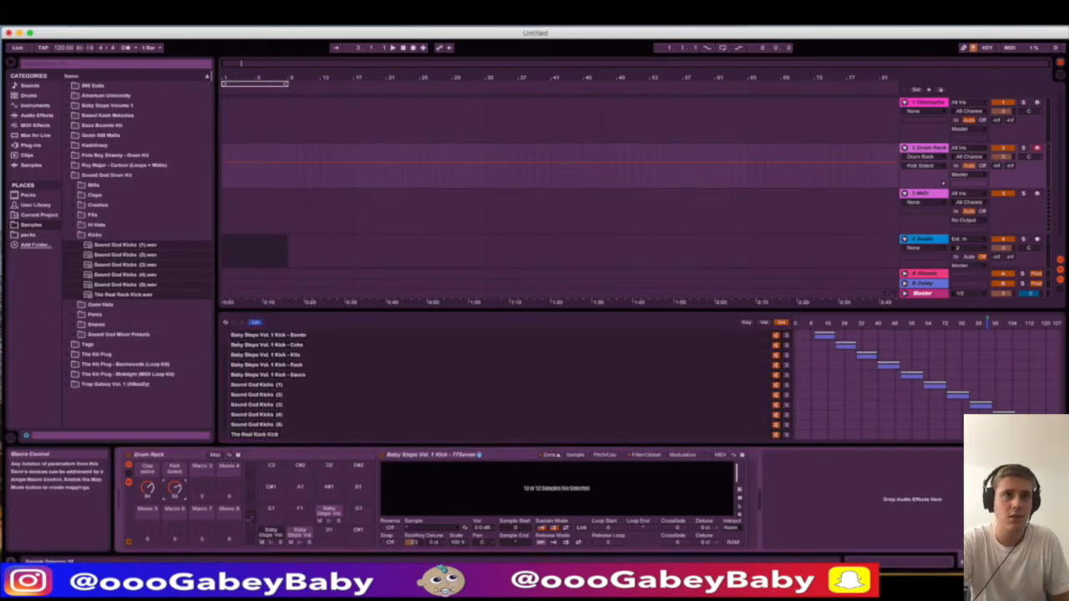
{"action": "left_click", "coordinate": [301, 543]}
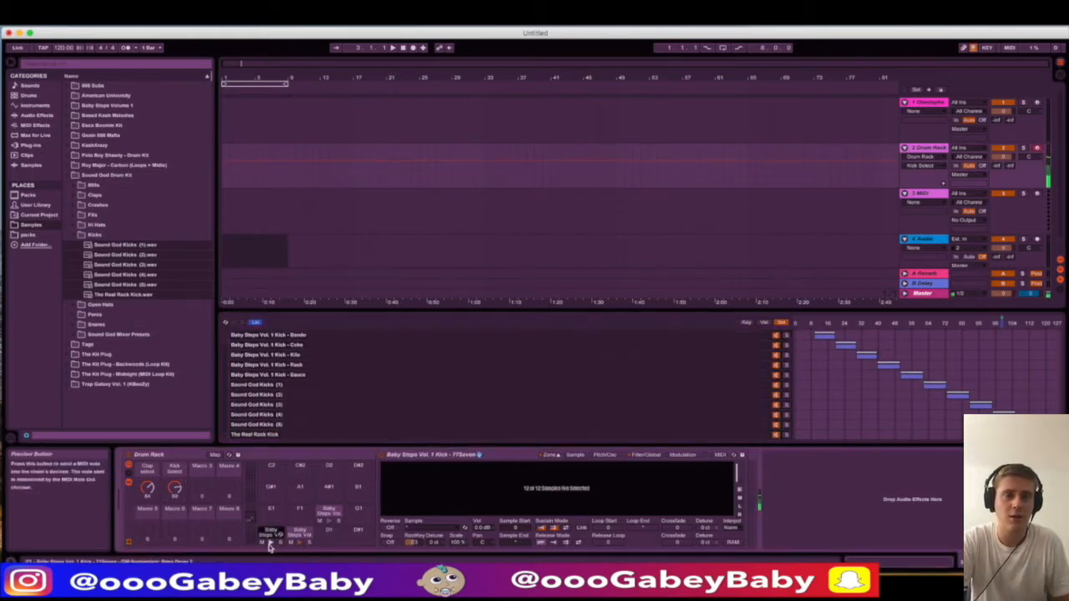
{"action": "scroll", "coordinate": [257, 399], "scroll_direction": "up", "scroll_amount": 1}
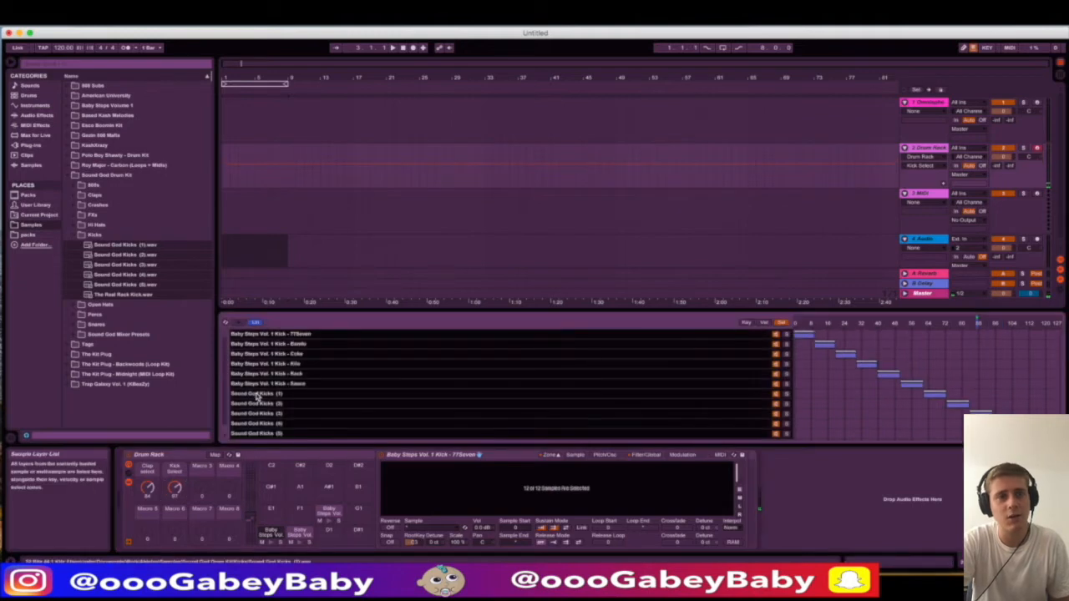
Step: Put a new Sampler on the Drum Rack's closed hi-hat pad
{"action": "left_click", "coordinate": [295, 209]}
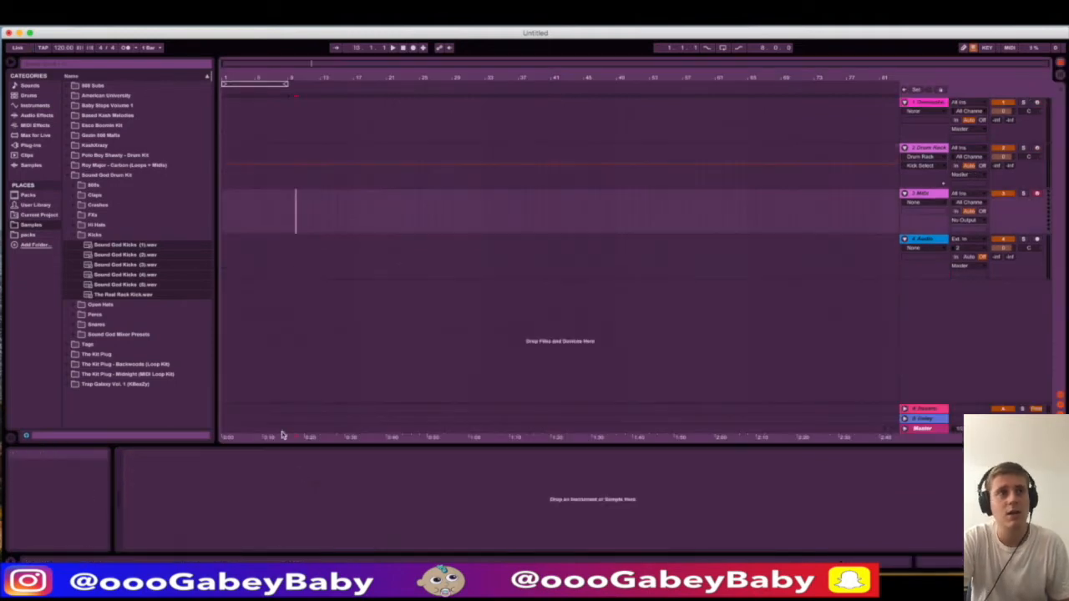
{"action": "left_click", "coordinate": [37, 106]}
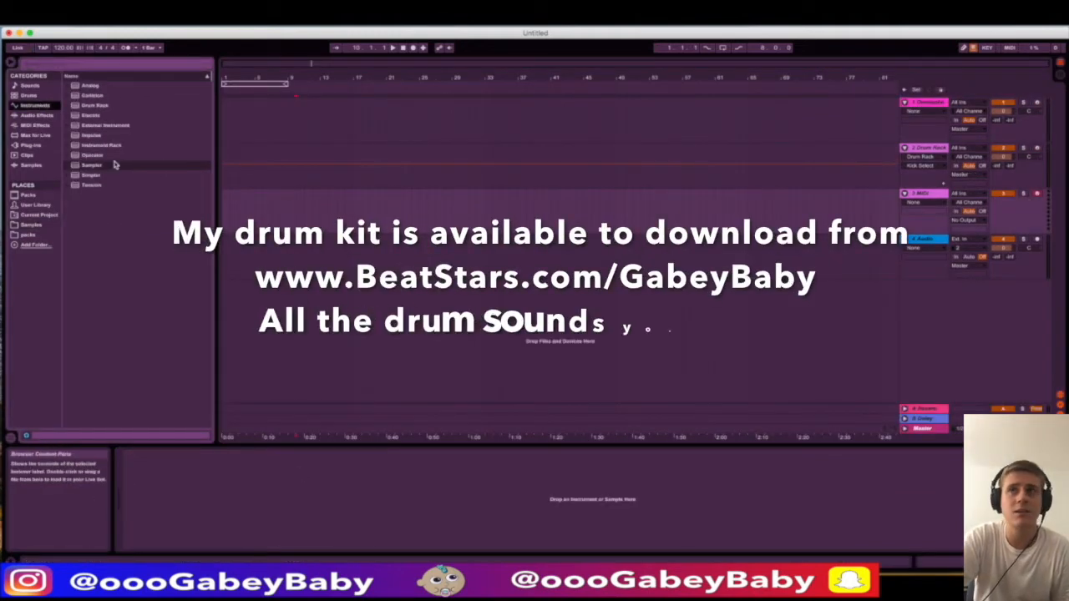
{"action": "left_click", "coordinate": [935, 157]}
{"action": "left_click_drag", "start_coordinate": [92, 167], "coordinate": [329, 508]}
Step: Load Sound God Hi Hats (1) through (9) from the Sound God Drum Kit into the hi-hat pad's Sampler
{"action": "left_click", "coordinate": [38, 227]}
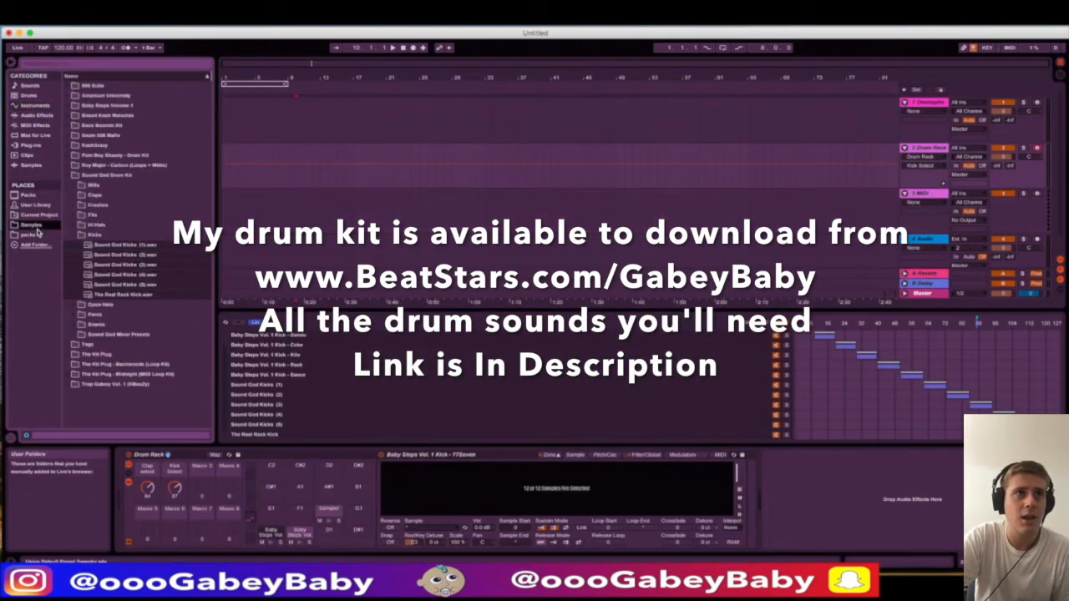
{"action": "left_click", "coordinate": [77, 225]}
{"action": "left_click", "coordinate": [129, 235]}
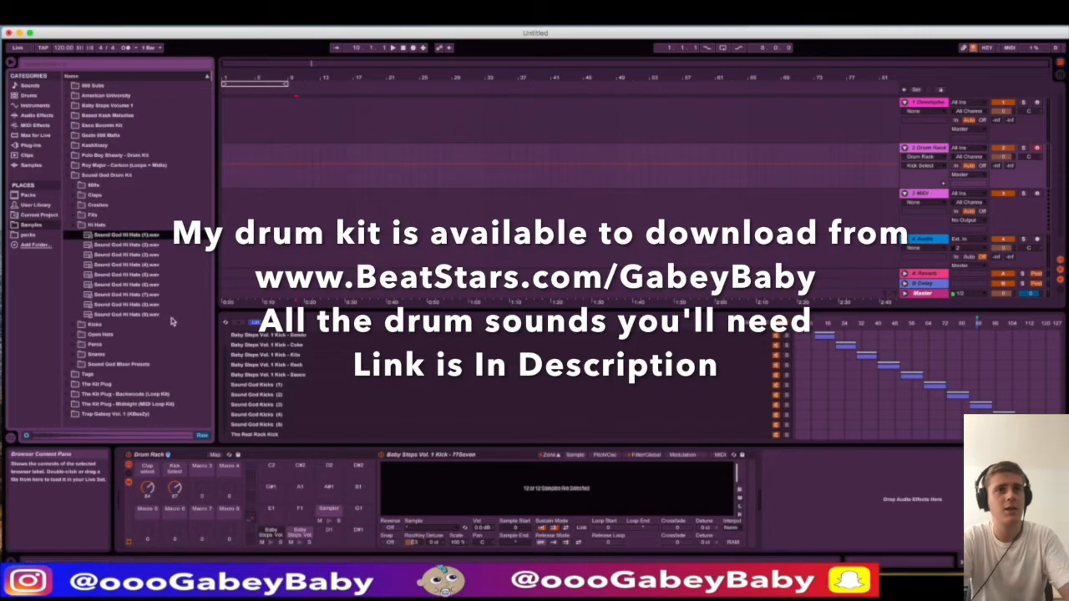
{"action": "left_click", "coordinate": [153, 314], "text": "shift"}
{"action": "left_click", "coordinate": [325, 508]}
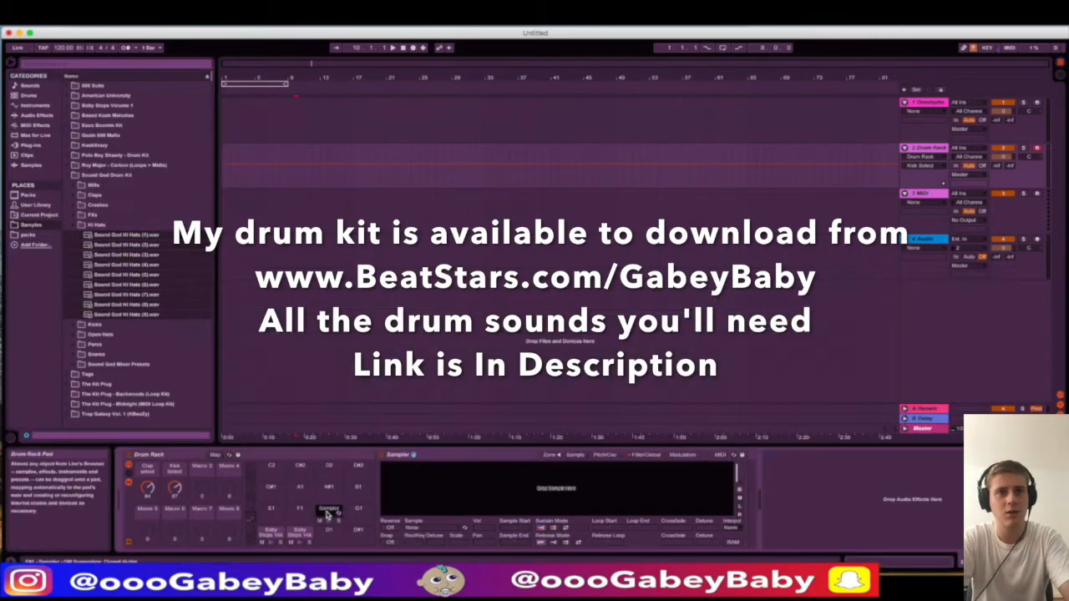
{"action": "left_click_drag", "start_coordinate": [111, 239], "coordinate": [556, 487]}
Step: Distribute the hi-hat layers' sample select ranges equally, map the sample selector to Macro 3 and turn that macro up
{"action": "right_click", "coordinate": [816, 338]}
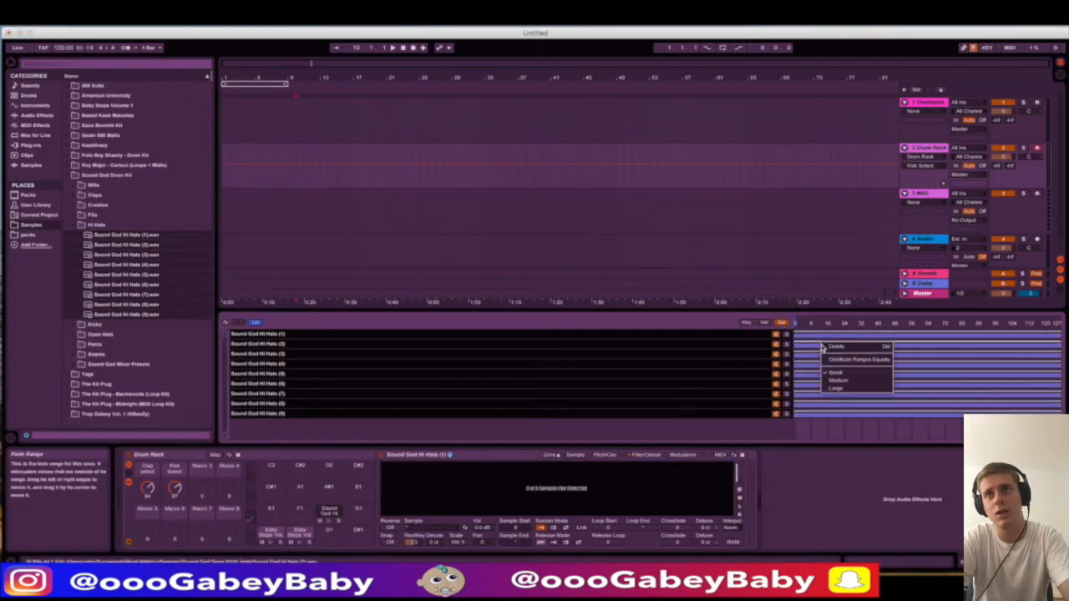
{"action": "left_click", "coordinate": [840, 363]}
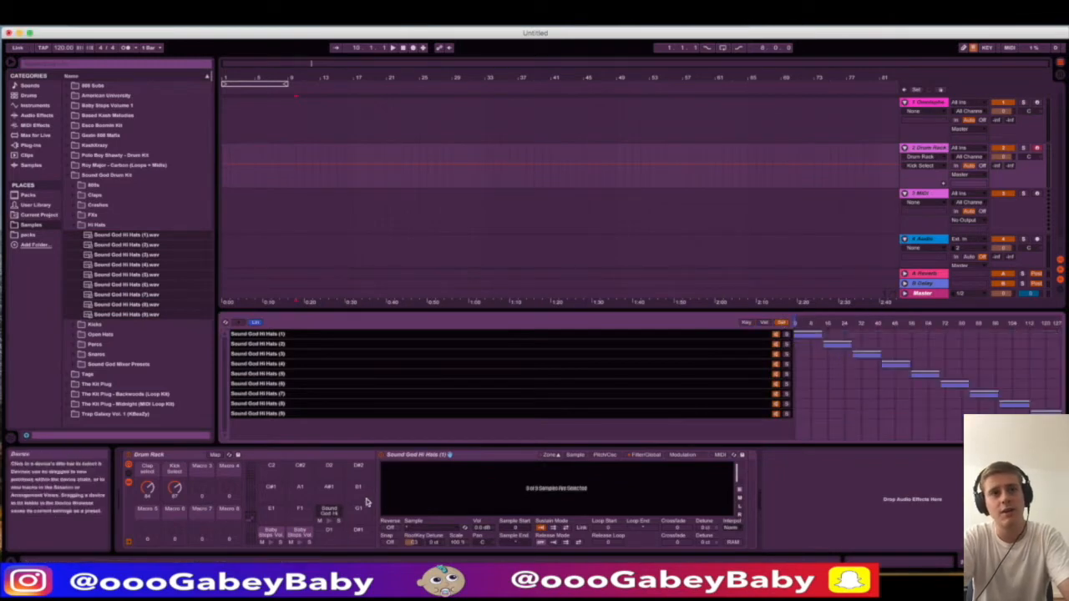
{"action": "right_click", "coordinate": [865, 325]}
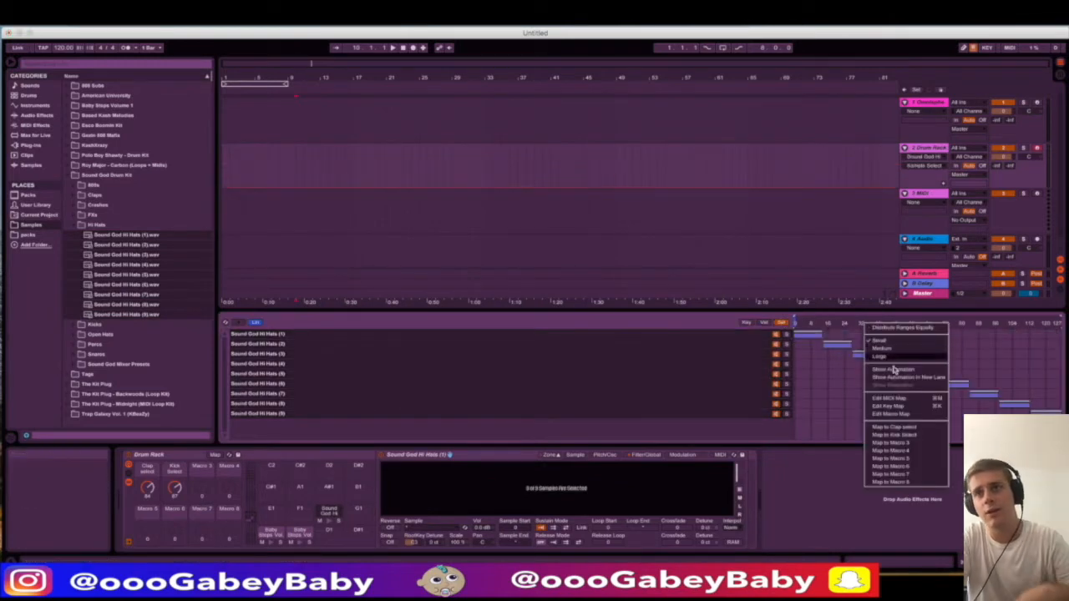
{"action": "left_click", "coordinate": [910, 444]}
{"action": "left_click_drag", "start_coordinate": [201, 489], "coordinate": [201, 464]}
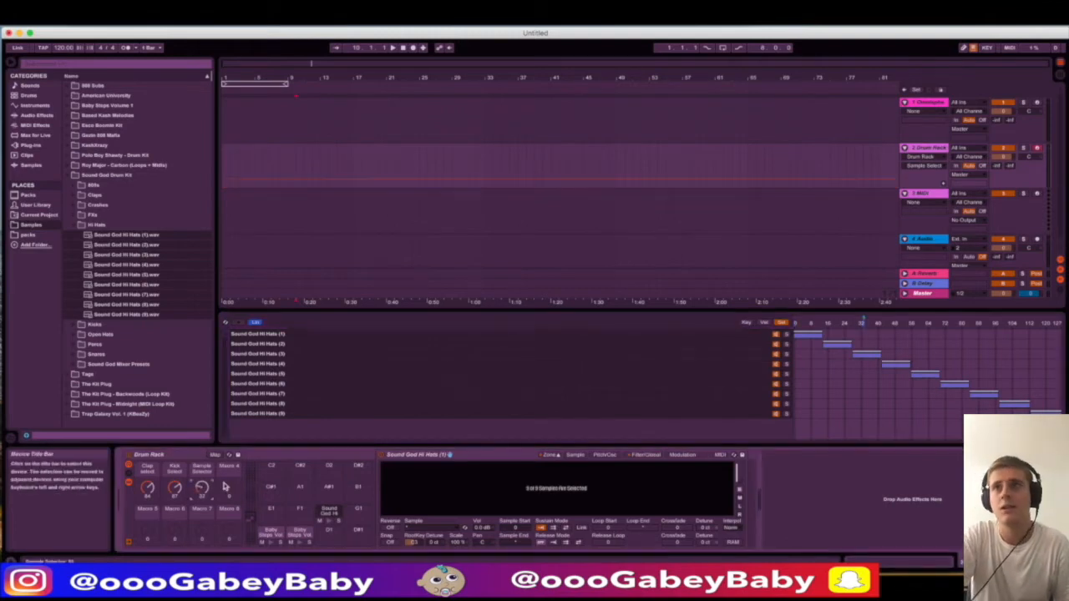
Step: Fold the Drum Rack, MIDI and Audio tracks and hide the hi-hat Sampler's zone editor
{"action": "left_click", "coordinate": [904, 149]}
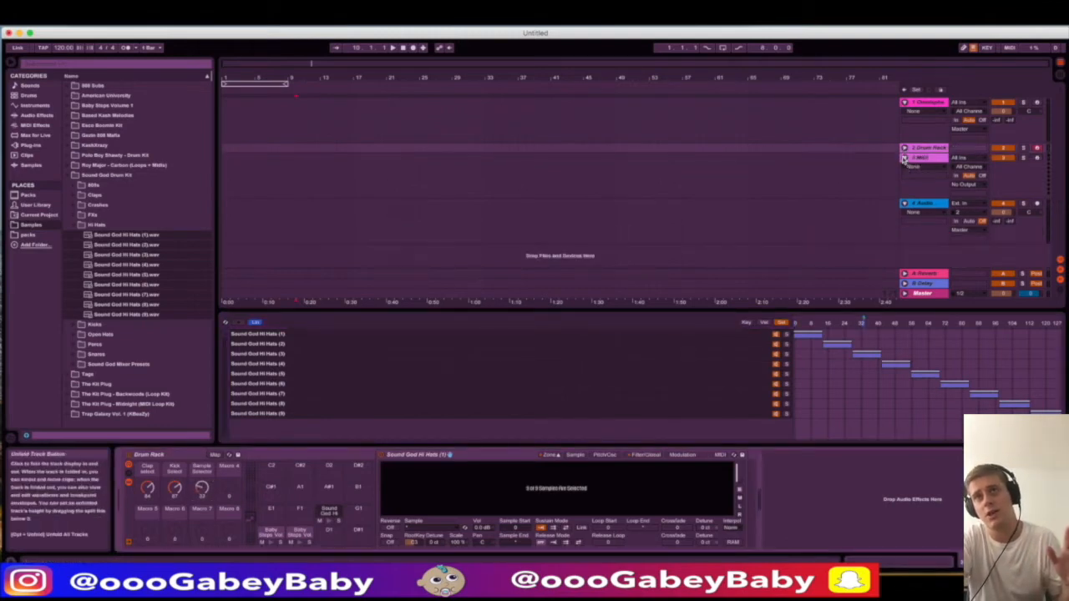
{"action": "left_click", "coordinate": [903, 157], "text": "alt"}
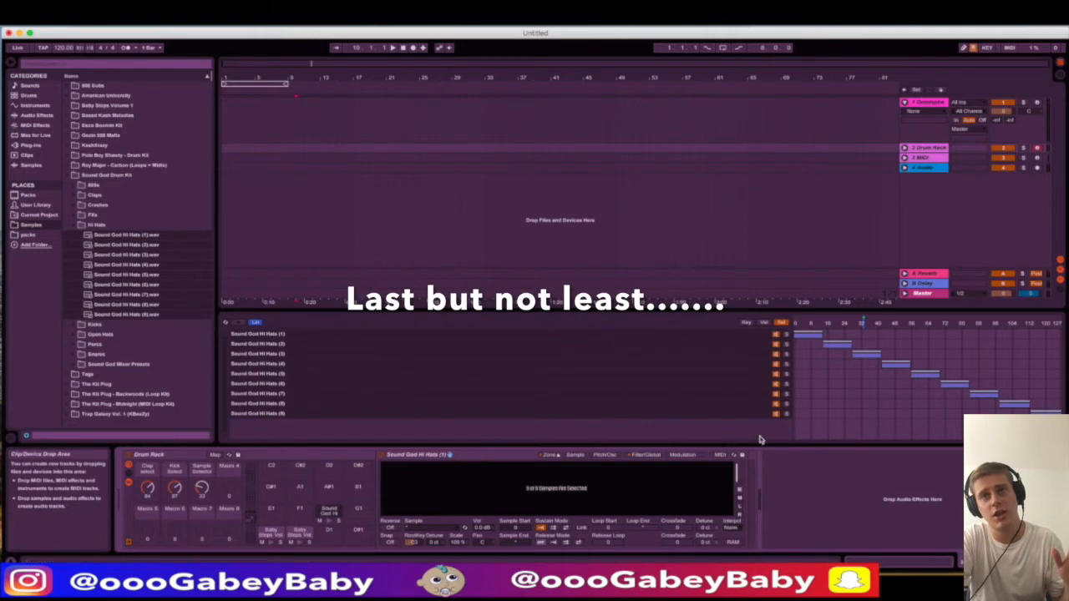
{"action": "left_click", "coordinate": [550, 457]}
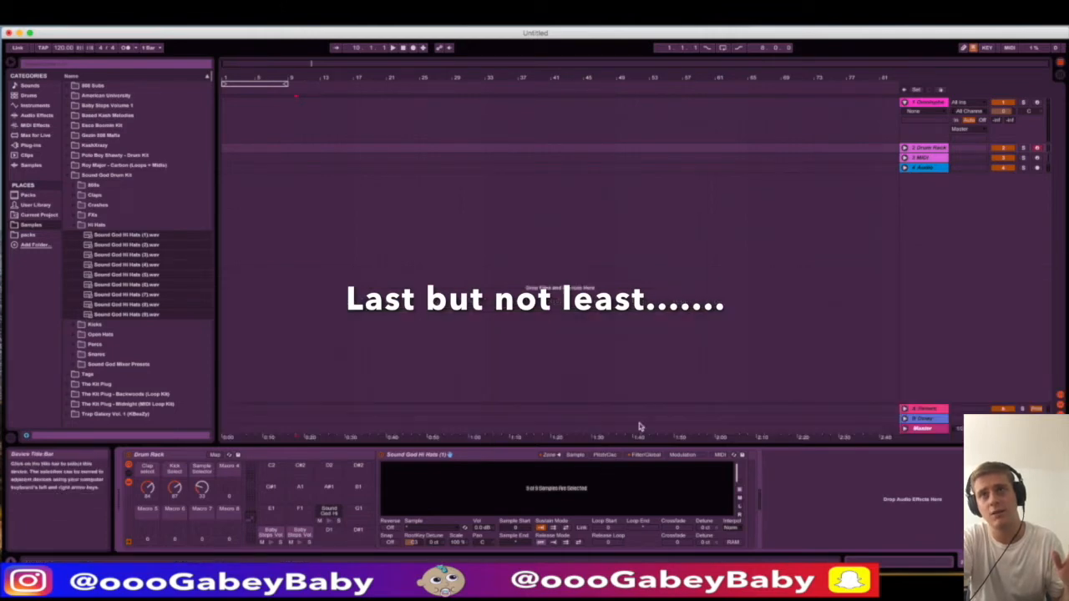
Step: Load a Sampler instrument onto the empty MIDI track below the Drum Rack track
{"action": "left_click", "coordinate": [924, 158]}
{"action": "left_click", "coordinate": [52, 115]}
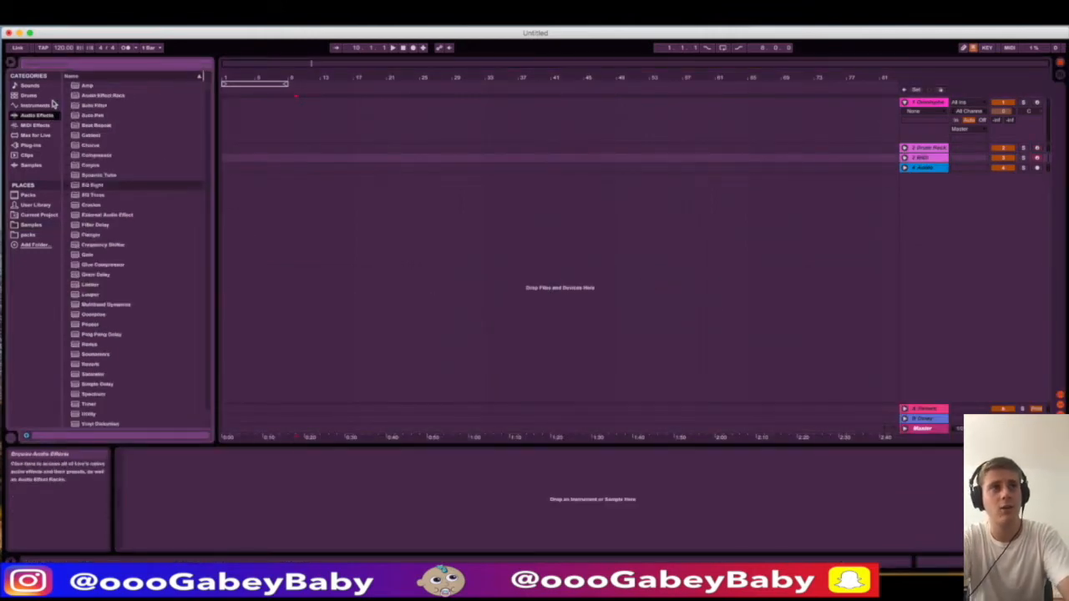
{"action": "left_click", "coordinate": [48, 106]}
{"action": "left_click", "coordinate": [149, 166]}
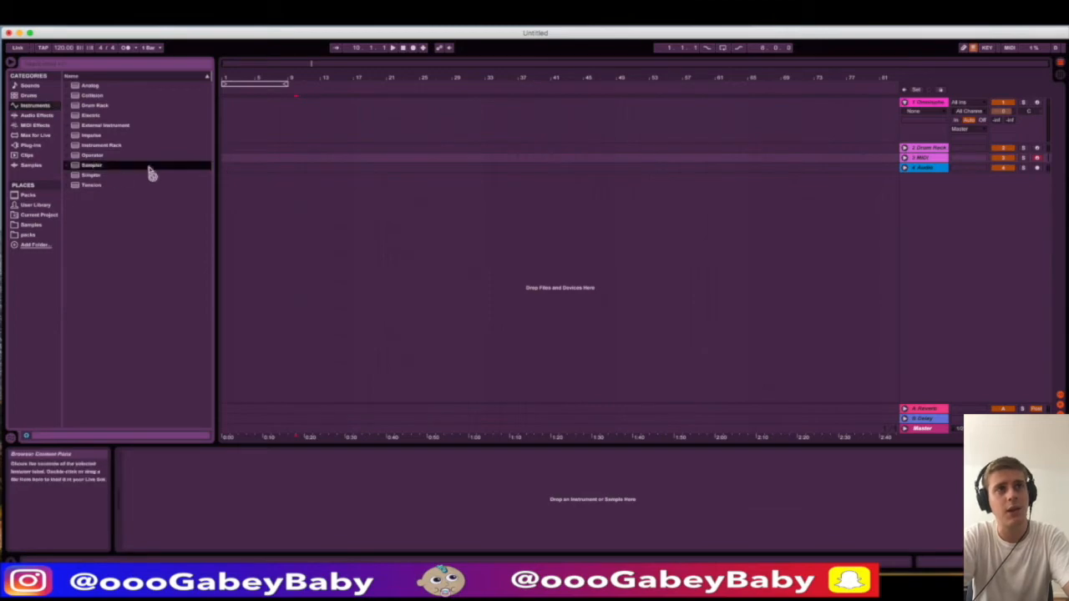
{"action": "left_click_drag", "start_coordinate": [150, 173], "coordinate": [264, 166]}
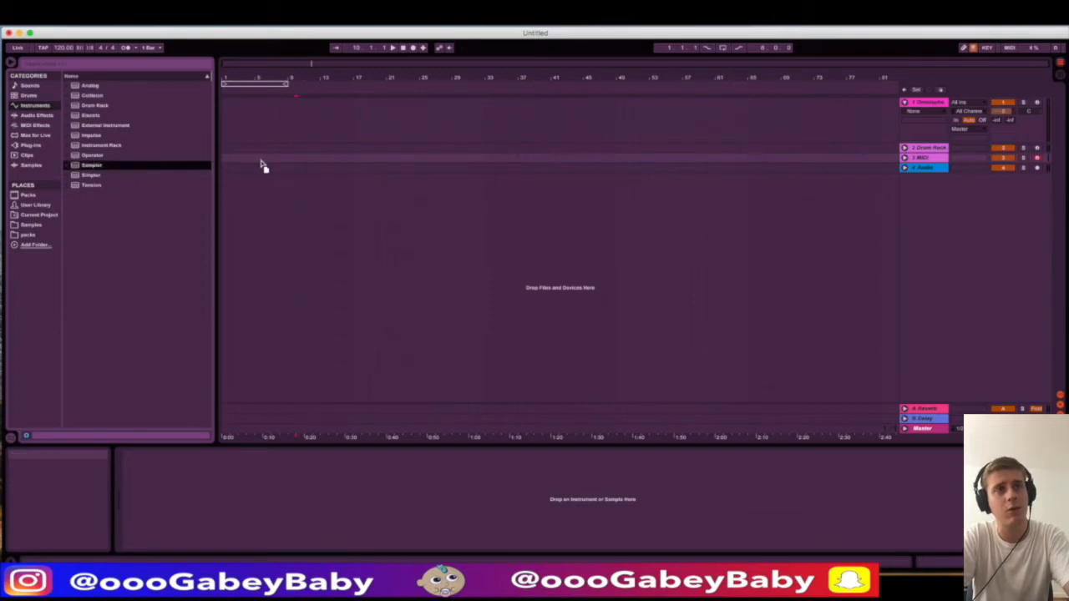
Step: Add all 808 samples from the Sound God Drum Kit's 808s folder to the new Sampler's zone layer list
{"action": "left_click", "coordinate": [31, 225]}
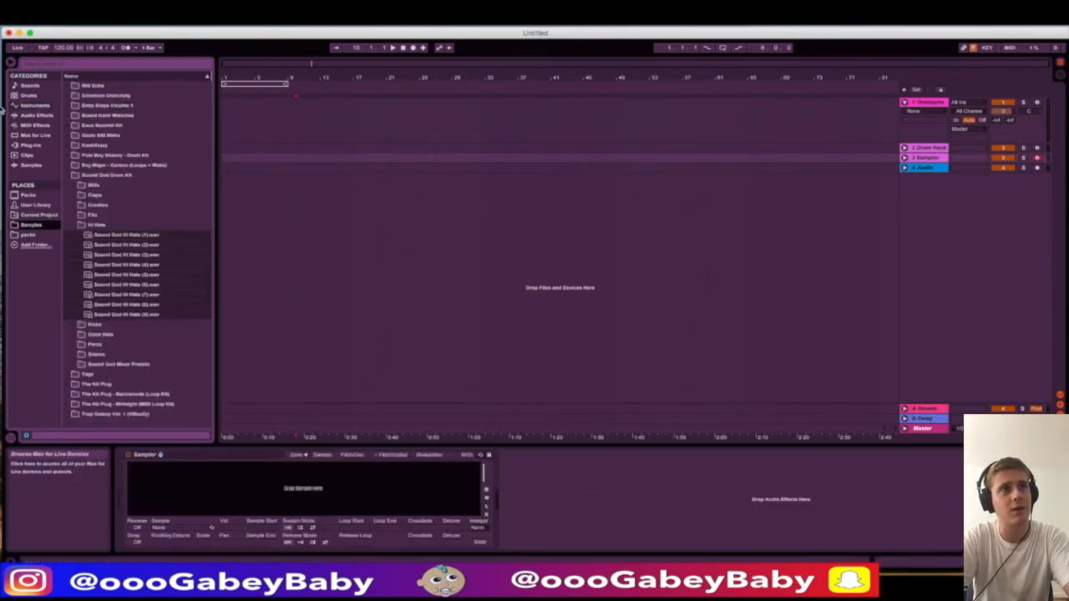
{"action": "left_click", "coordinate": [73, 184]}
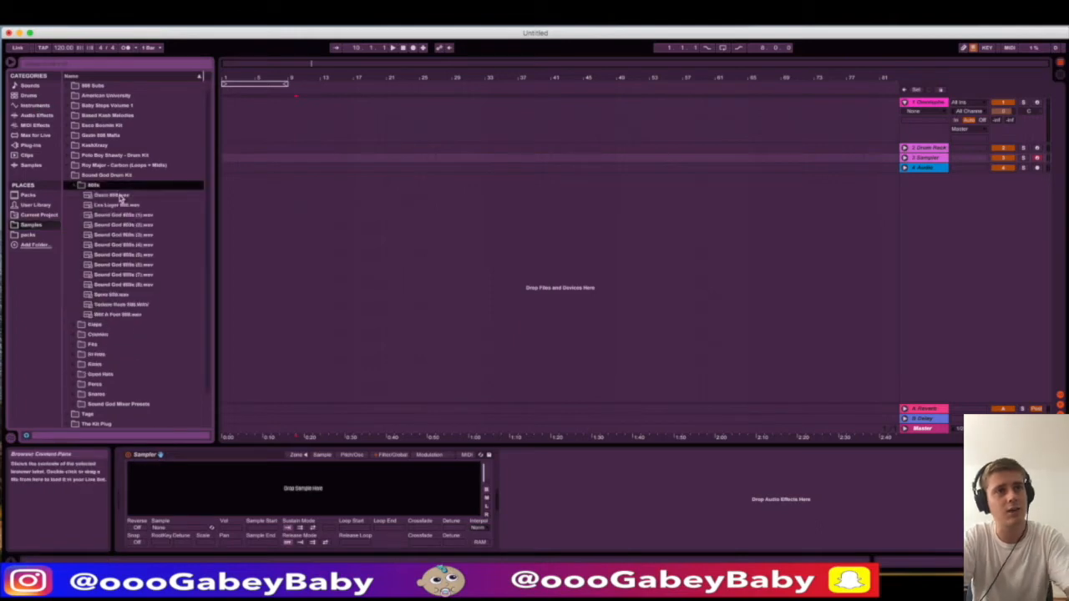
{"action": "left_click", "coordinate": [120, 196]}
{"action": "left_click", "coordinate": [132, 315], "text": "shift"}
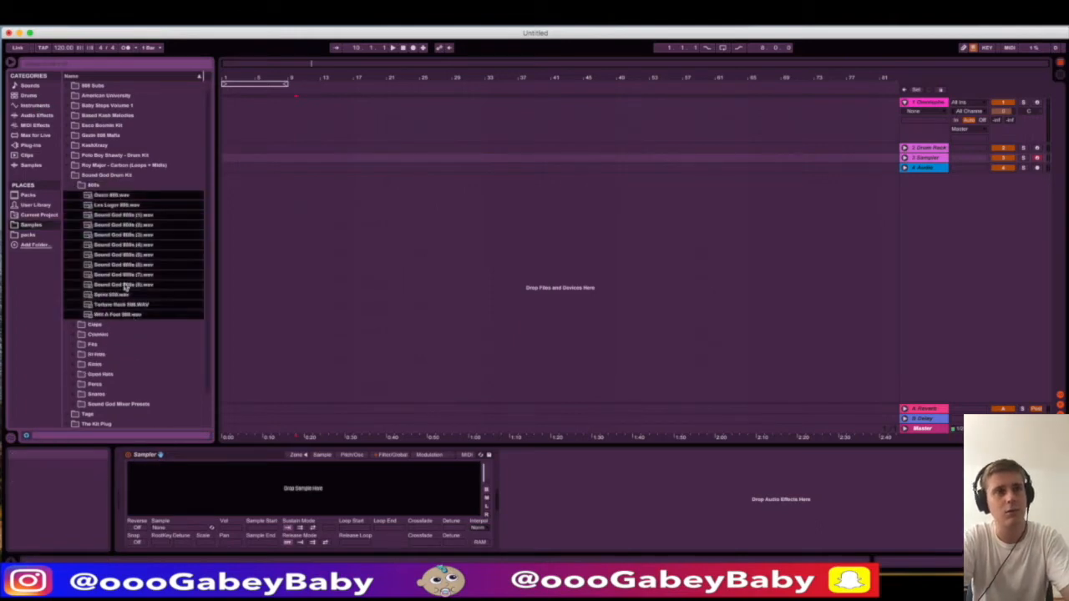
{"action": "left_click", "coordinate": [296, 455]}
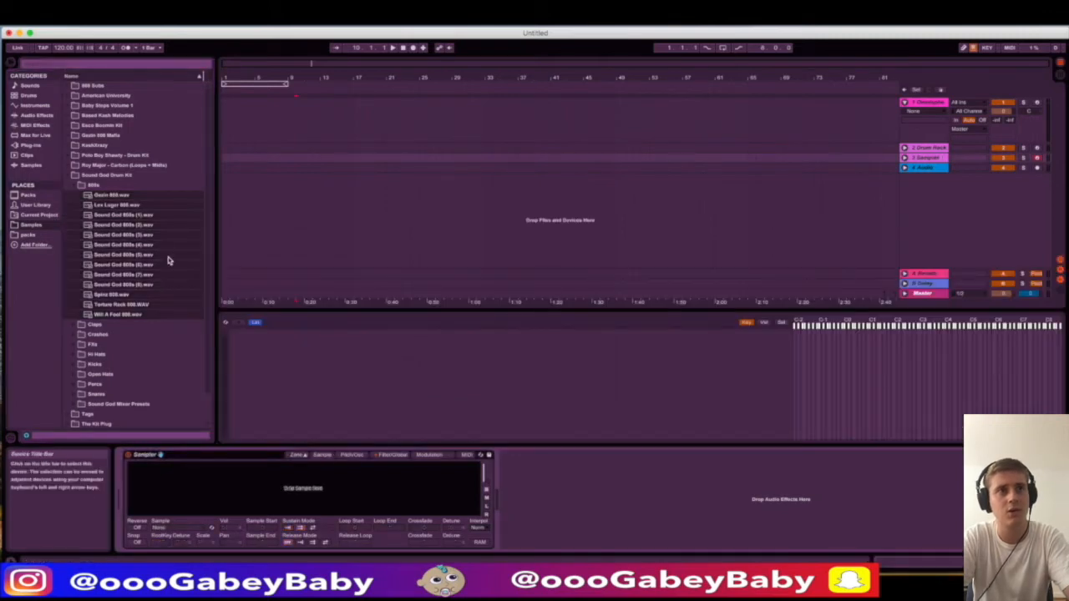
{"action": "left_click", "coordinate": [125, 195]}
{"action": "left_click", "coordinate": [132, 315], "text": "shift"}
{"action": "left_click_drag", "start_coordinate": [132, 314], "coordinate": [289, 394]}
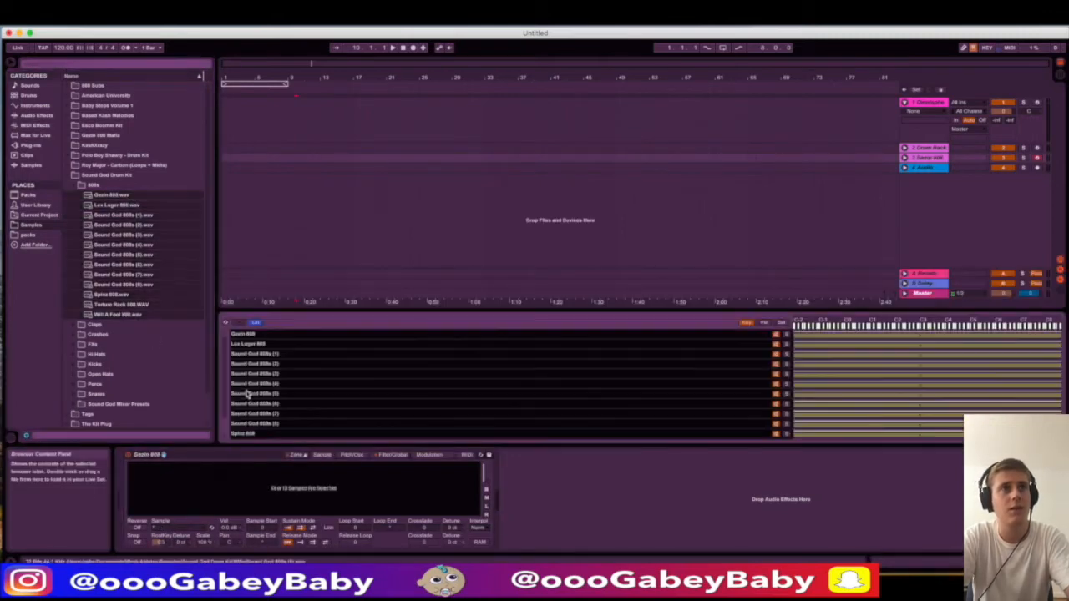
Step: Add all 808 samples from Baby Steps Volume 1, Celebrate through Cabin Fever, to the same Sampler's layer list
{"action": "left_click", "coordinate": [73, 106]}
{"action": "left_click", "coordinate": [76, 116]}
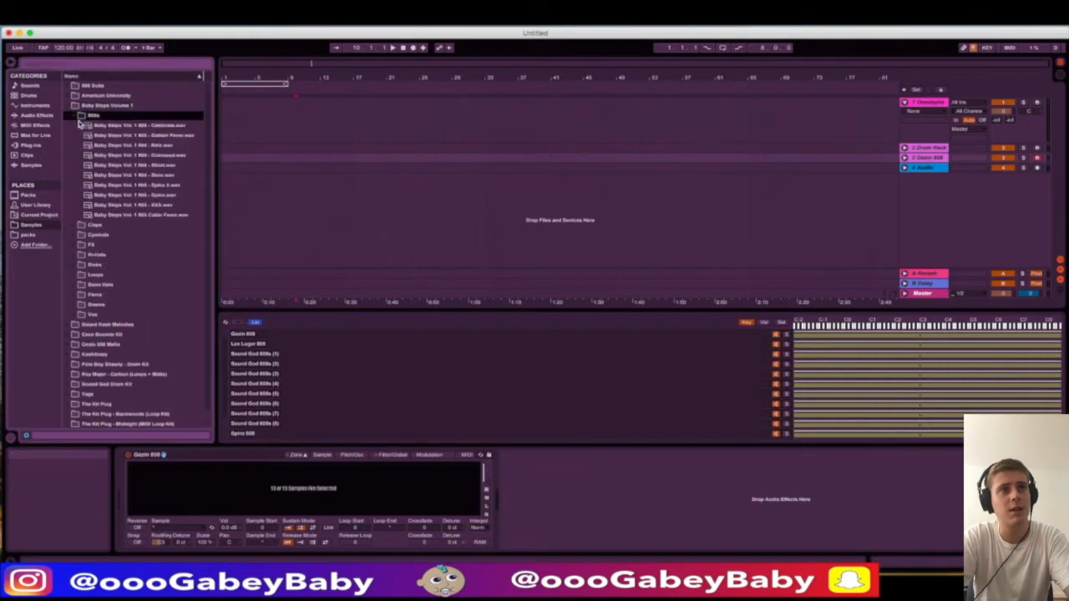
{"action": "left_click", "coordinate": [139, 126]}
{"action": "left_click", "coordinate": [158, 215], "text": "shift"}
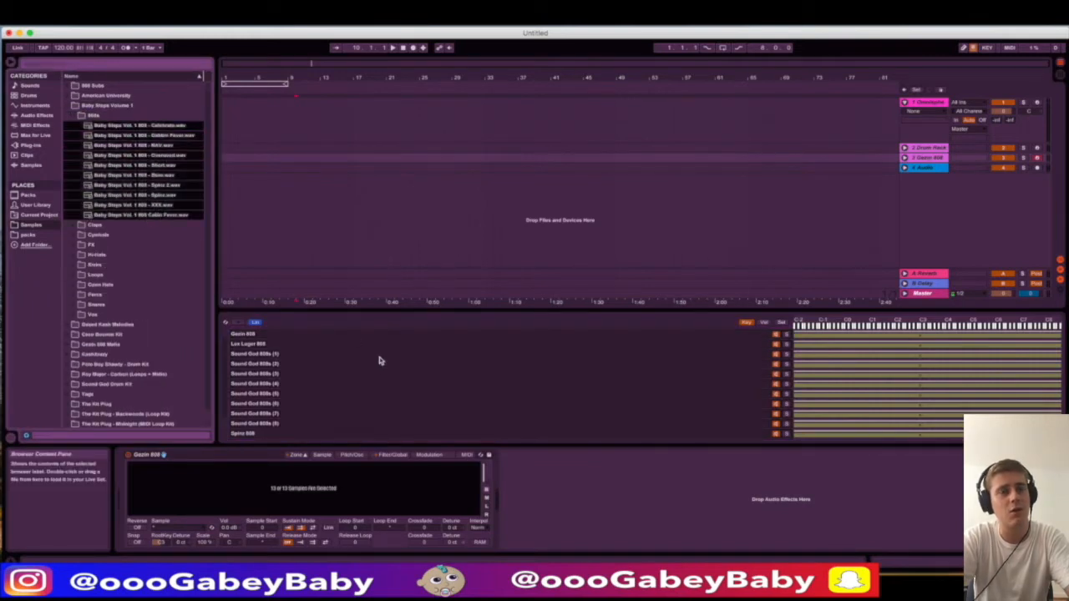
{"action": "left_click_drag", "start_coordinate": [293, 341], "coordinate": [439, 351]}
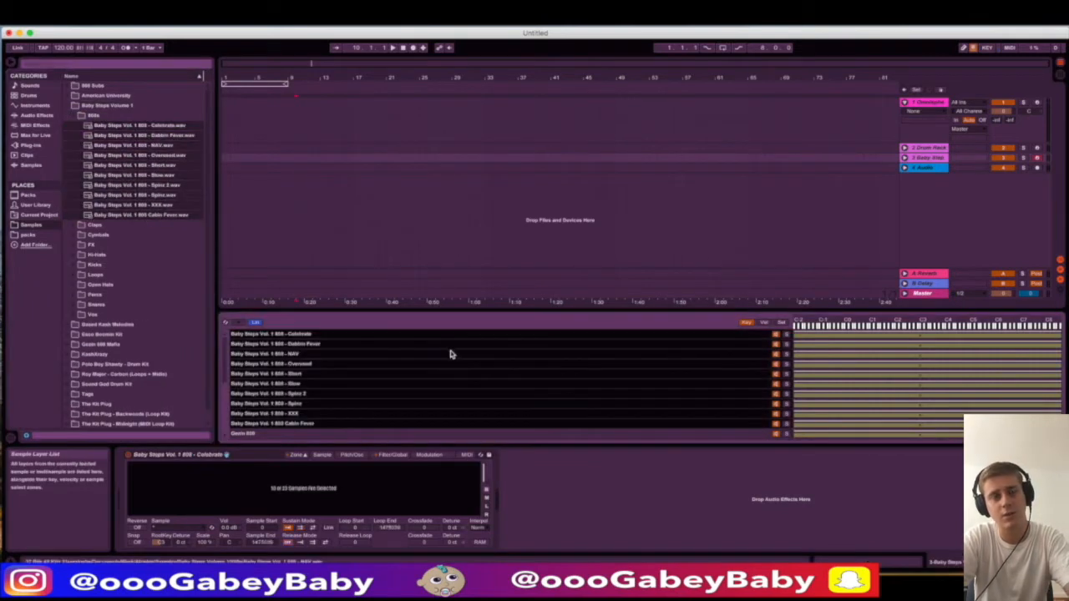
Step: Distribute the sample select ranges of all 808 layers equally and hide the Sampler's zone editor
{"action": "scroll", "coordinate": [373, 385], "scroll_direction": "down", "scroll_amount": 5}
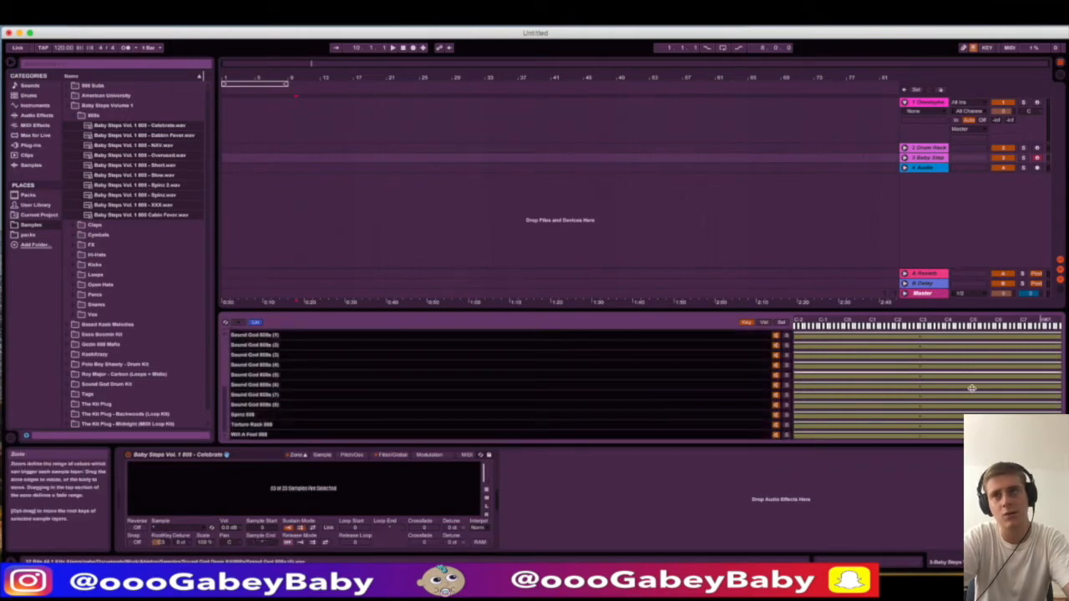
{"action": "left_click", "coordinate": [781, 322]}
{"action": "left_click", "coordinate": [847, 364]}
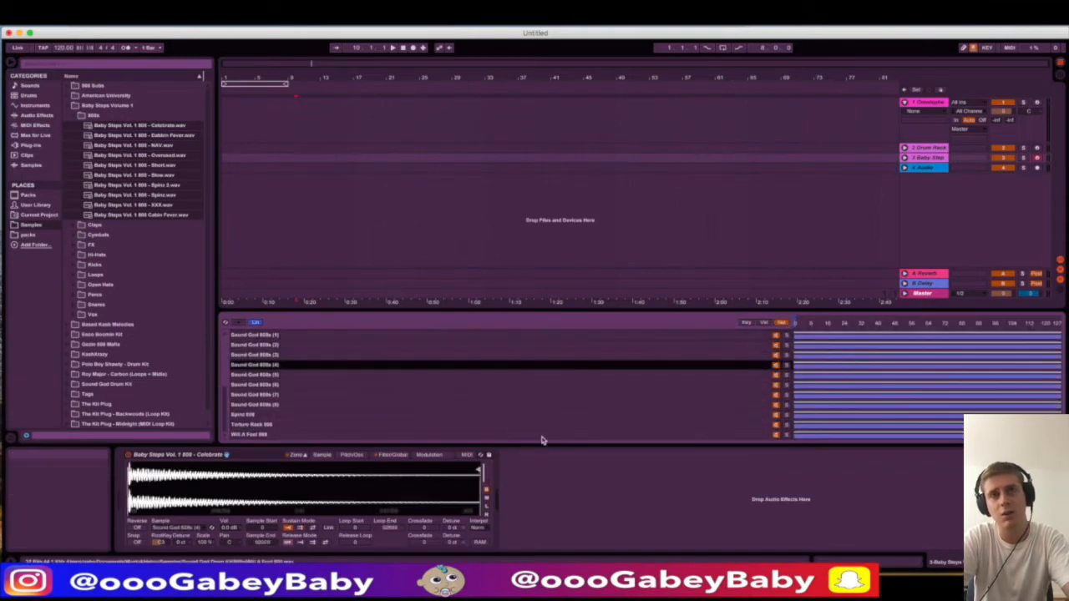
{"action": "left_click", "coordinate": [576, 335]}
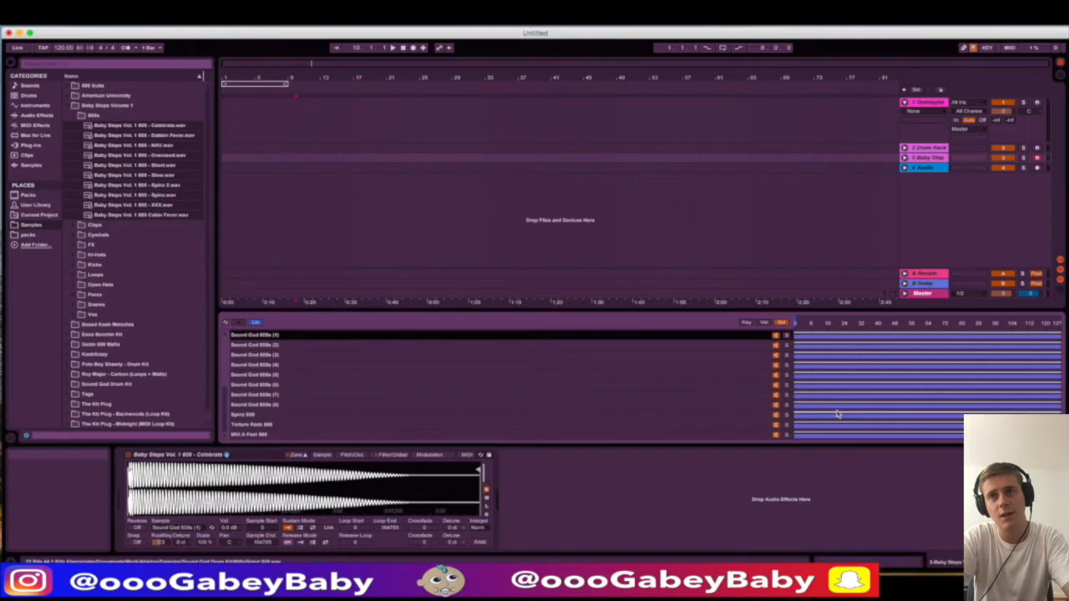
{"action": "right_click", "coordinate": [857, 405]}
{"action": "left_click", "coordinate": [885, 425]}
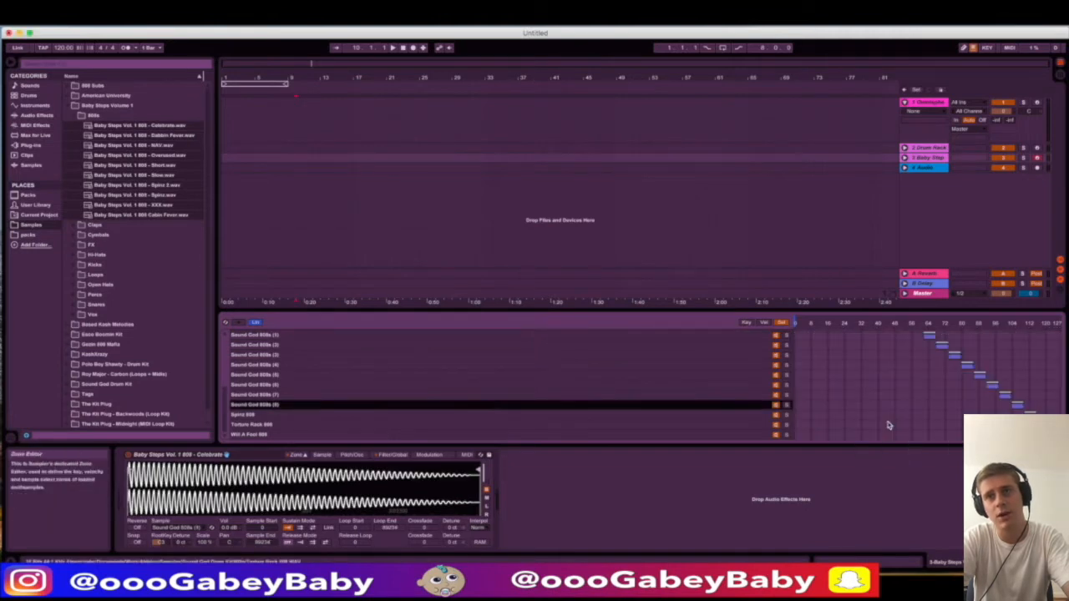
{"action": "left_click", "coordinate": [930, 158]}
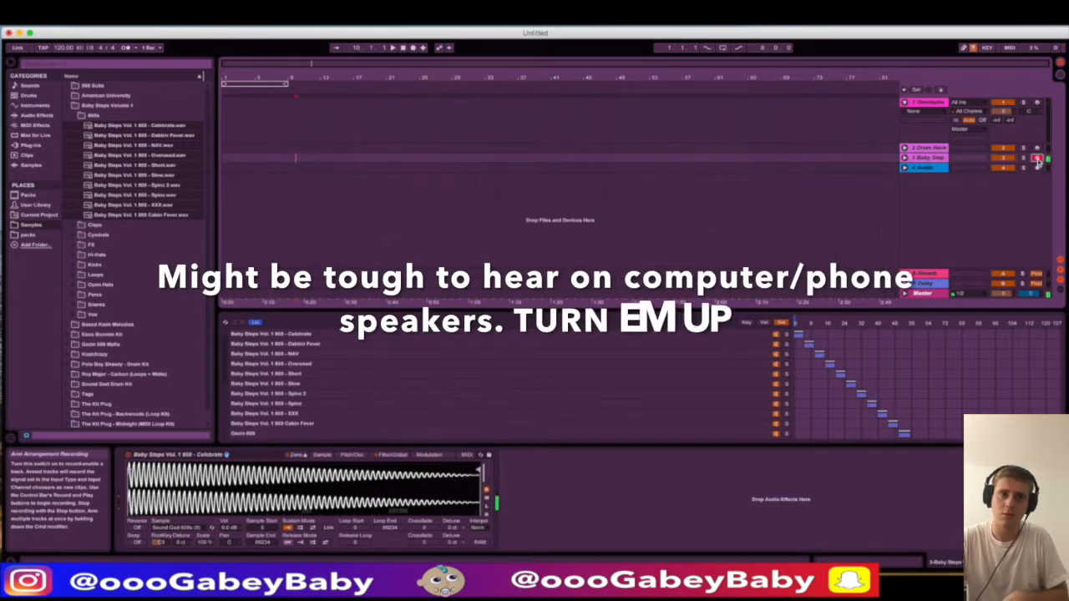
{"action": "left_click", "coordinate": [297, 455]}
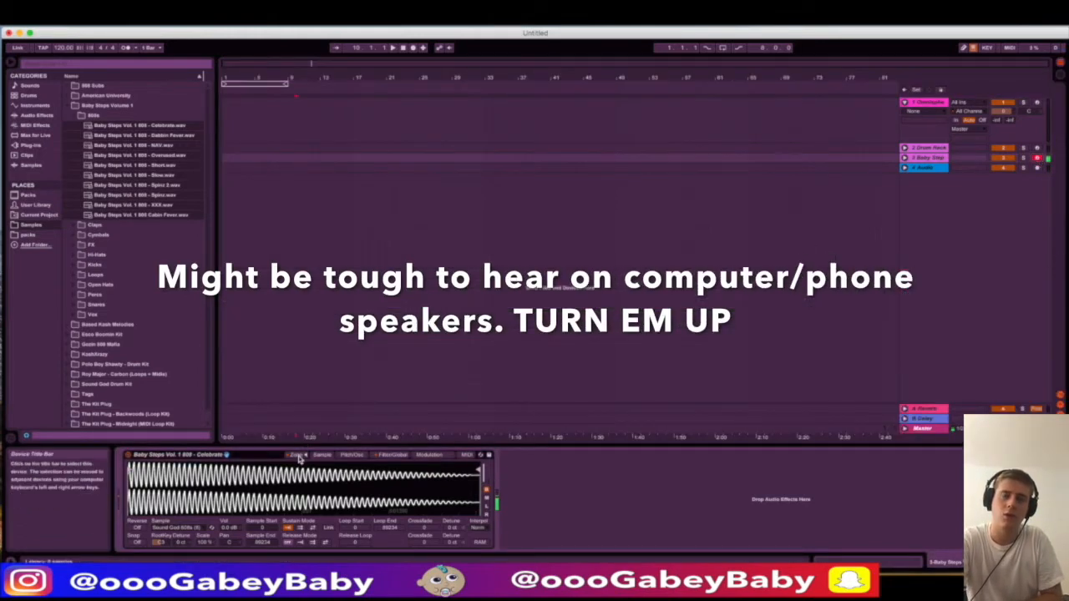
Step: Show the 808 Sampler's zone editor and move the sample selector to about 64 to audition another 808
{"action": "left_click", "coordinate": [298, 456]}
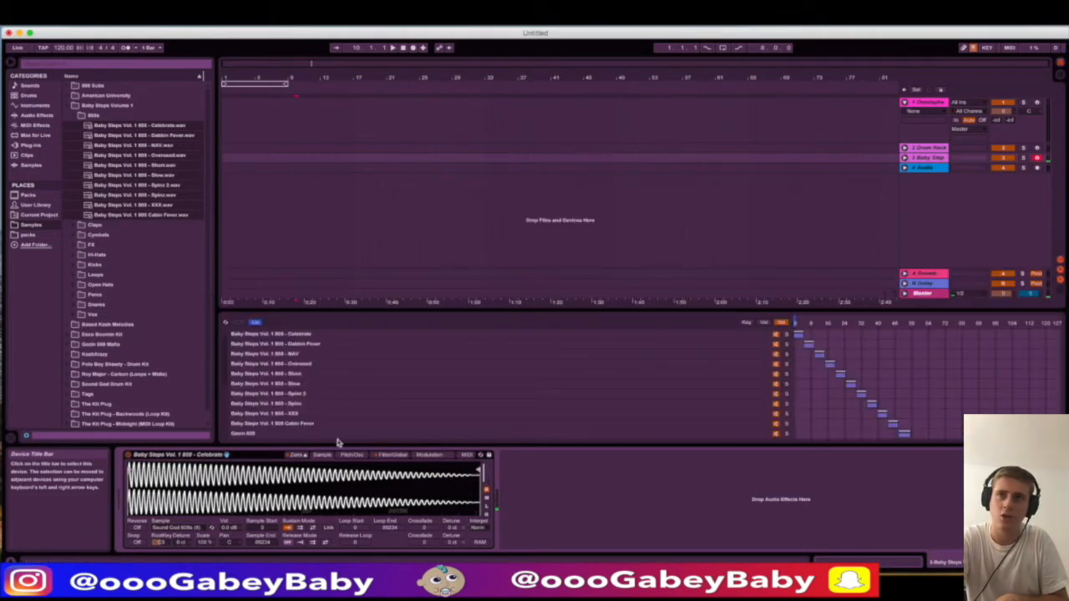
{"action": "left_click", "coordinate": [860, 324]}
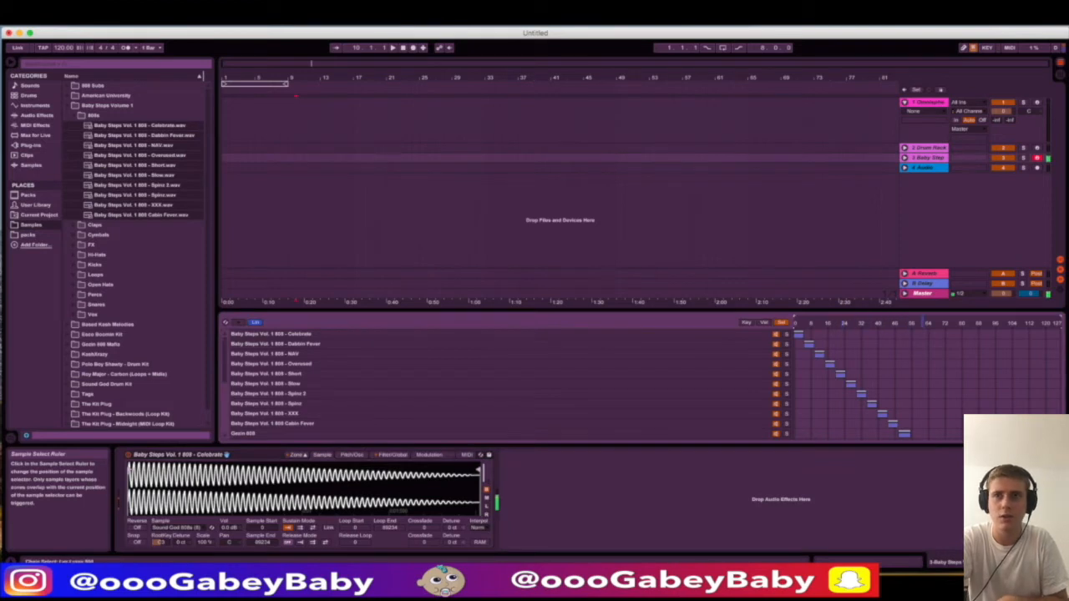
{"action": "scroll", "coordinate": [892, 362], "scroll_direction": "down", "scroll_amount": 5}
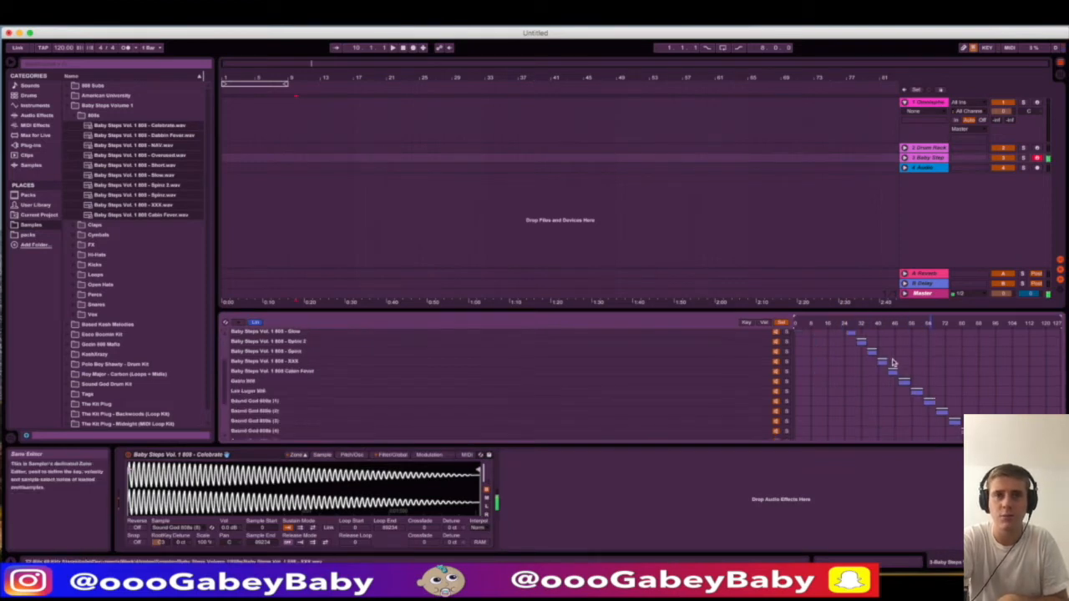
{"action": "scroll", "coordinate": [892, 362], "scroll_direction": "up", "scroll_amount": 5}
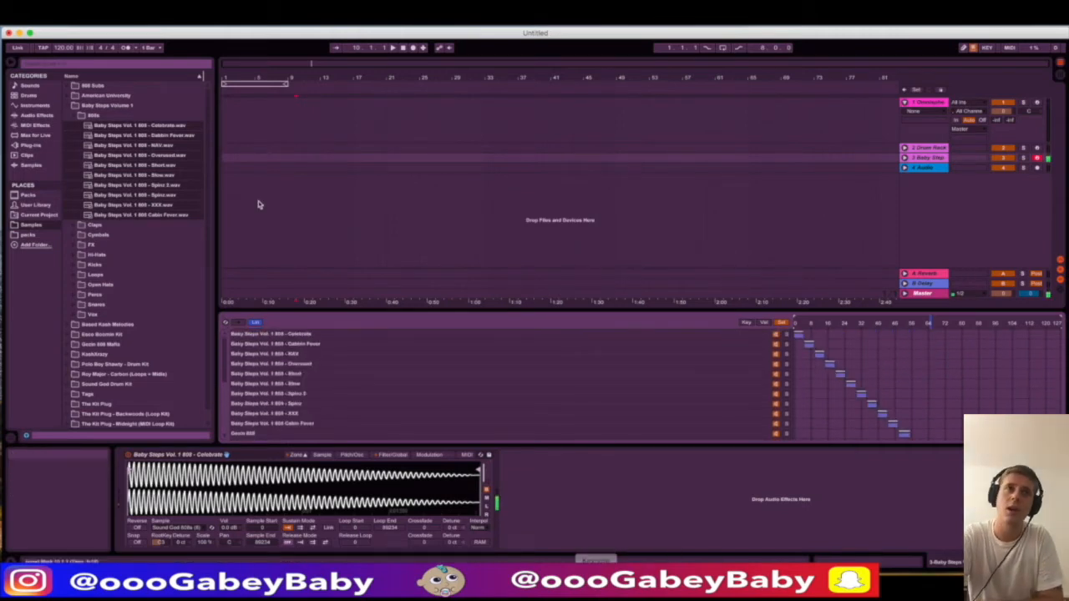
Step: Add a Glue Compressor after the Sampler on the 808 track and enable its soft clipping
{"action": "left_click", "coordinate": [42, 116]}
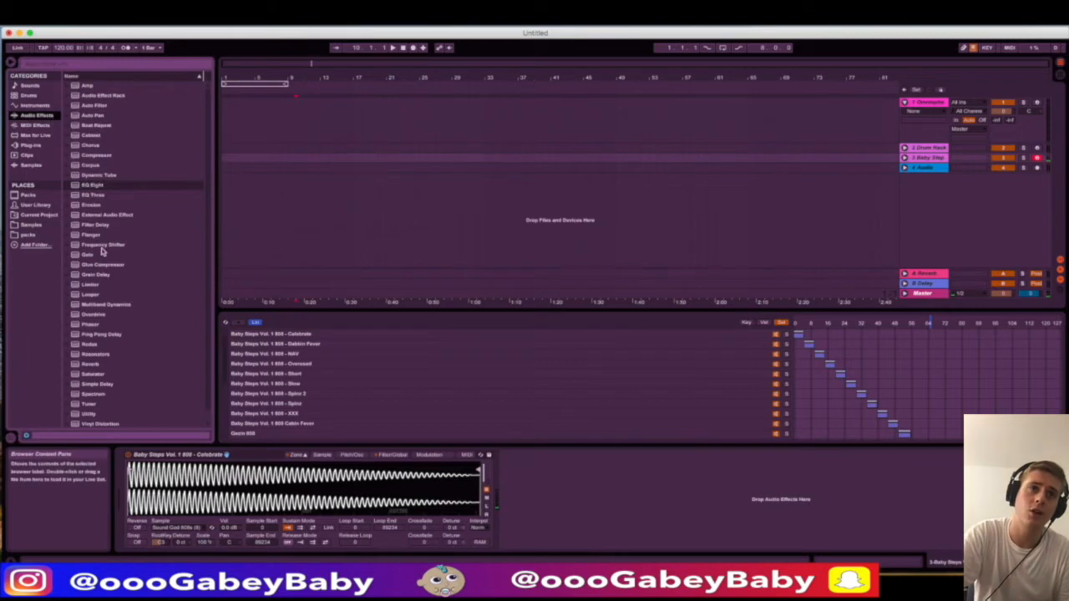
{"action": "left_click_drag", "start_coordinate": [96, 265], "coordinate": [600, 495]}
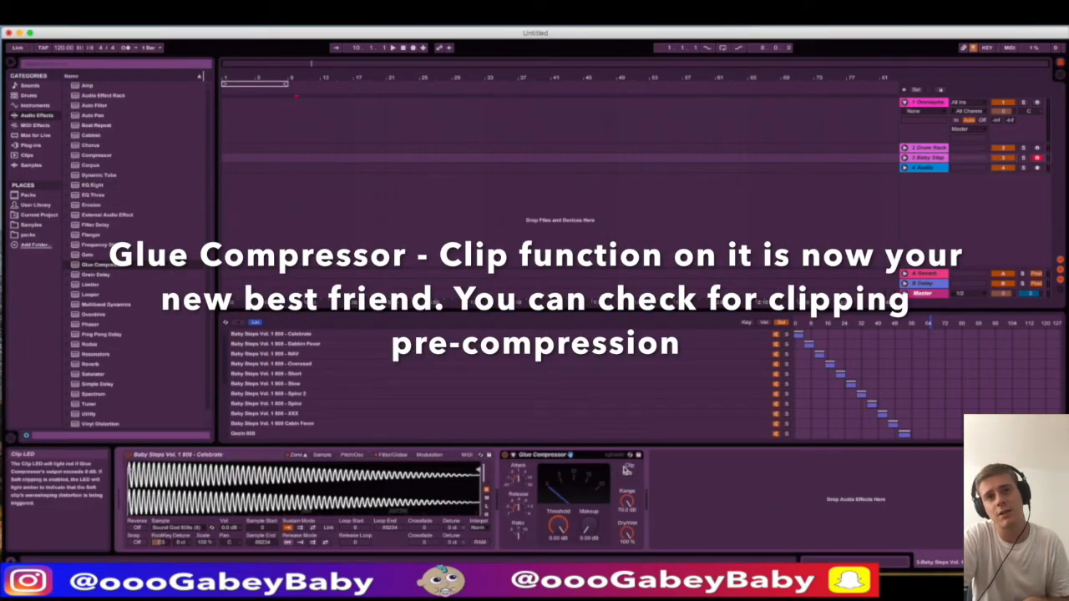
{"action": "left_click_drag", "start_coordinate": [588, 527], "coordinate": [588, 526]}
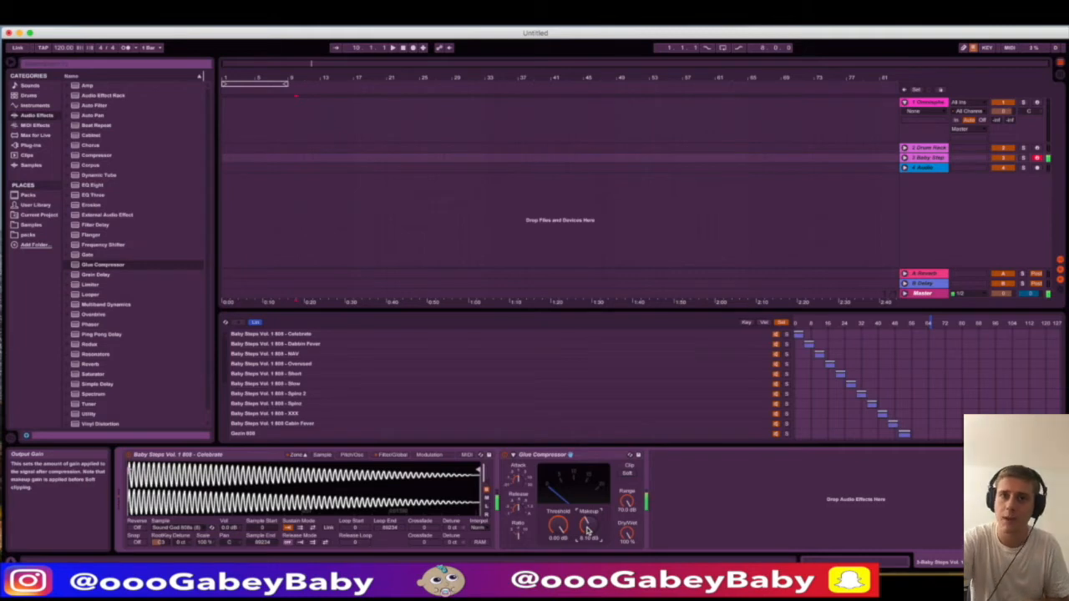
{"action": "left_click", "coordinate": [626, 474]}
Step: Set the Glue Compressor's makeup gain to 0.21 dB and collapse the zone editor
{"action": "mouse_move", "coordinate": [588, 525]}
{"action": "left_mouse_down"}
{"action": "mouse_move", "coordinate": [589, 508]}
{"action": "mouse_move", "coordinate": [589, 539]}
{"action": "left_mouse_up"}
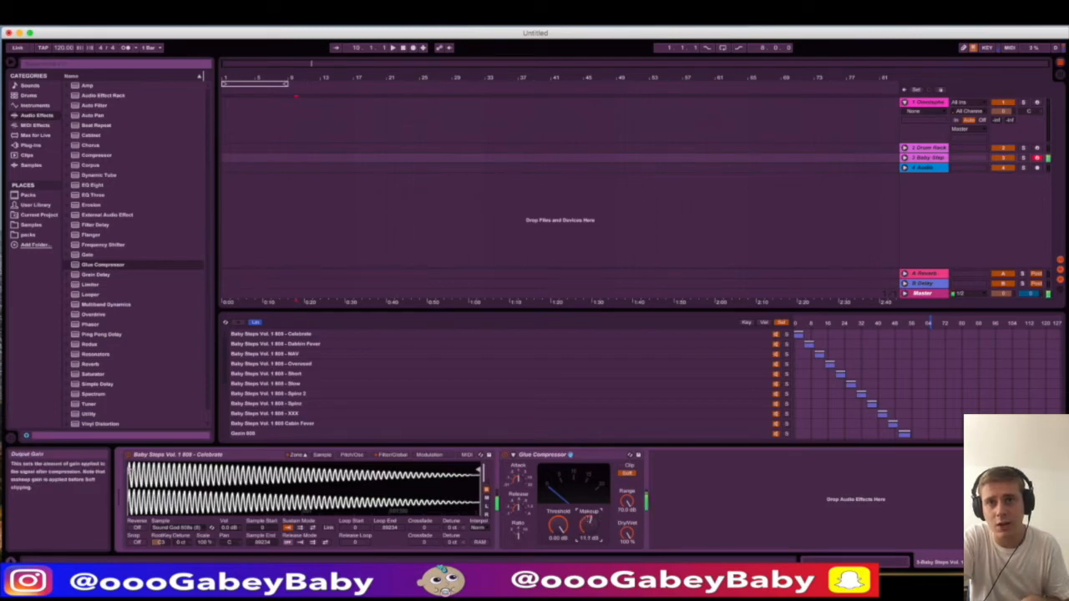
{"action": "left_click_drag", "start_coordinate": [589, 524], "coordinate": [589, 527]}
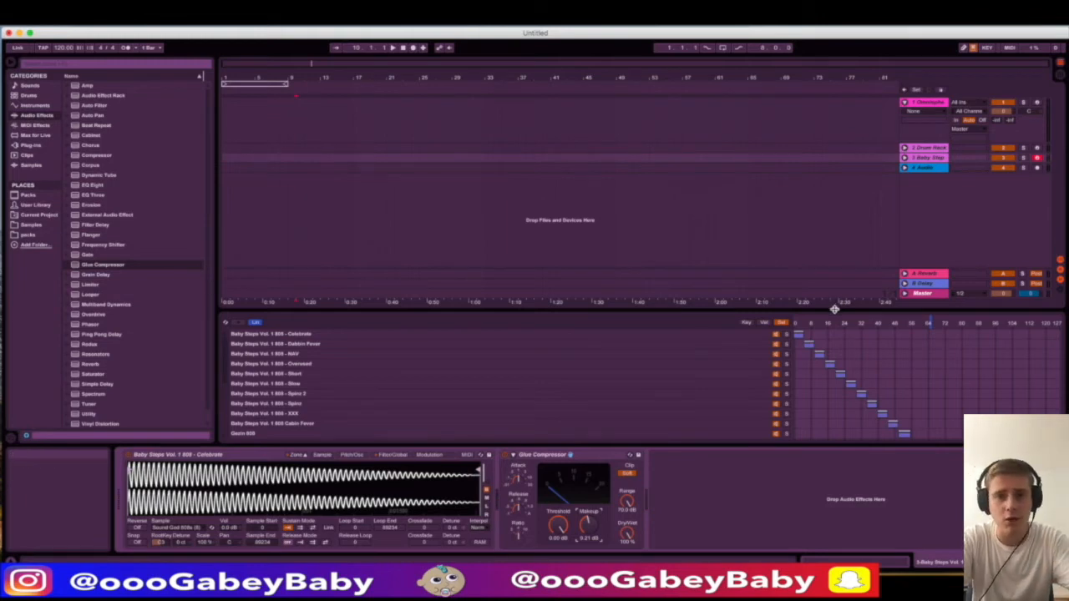
{"action": "left_click_drag", "start_coordinate": [834, 310], "coordinate": [806, 459]}
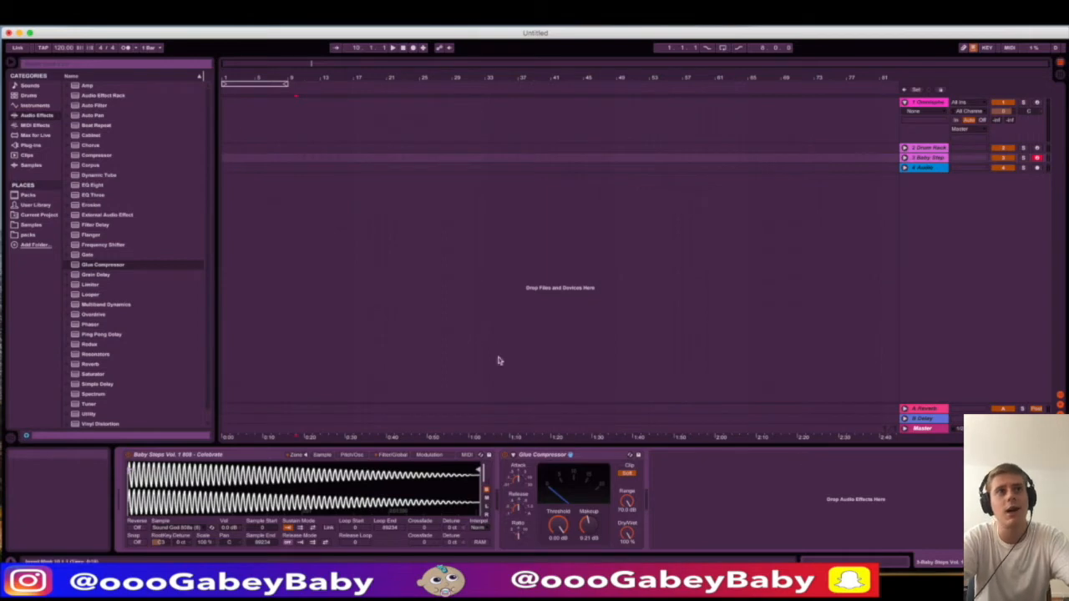
Step: Unfold the empty audio track and add an EQ Eight to it
{"action": "left_click", "coordinate": [925, 103]}
{"action": "left_click", "coordinate": [936, 150]}
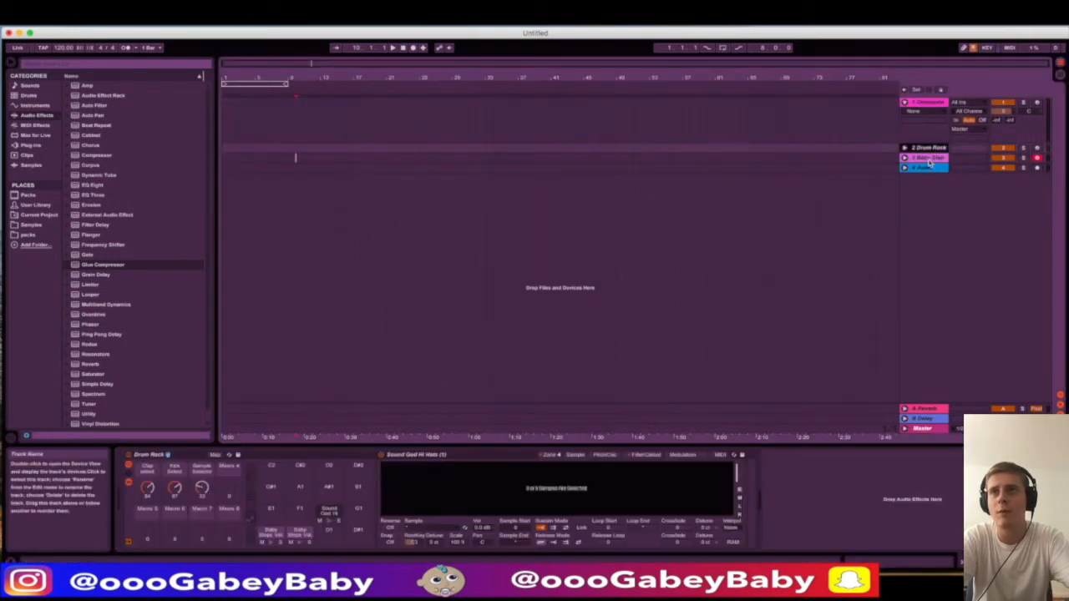
{"action": "left_click", "coordinate": [931, 158]}
{"action": "left_click", "coordinate": [925, 171]}
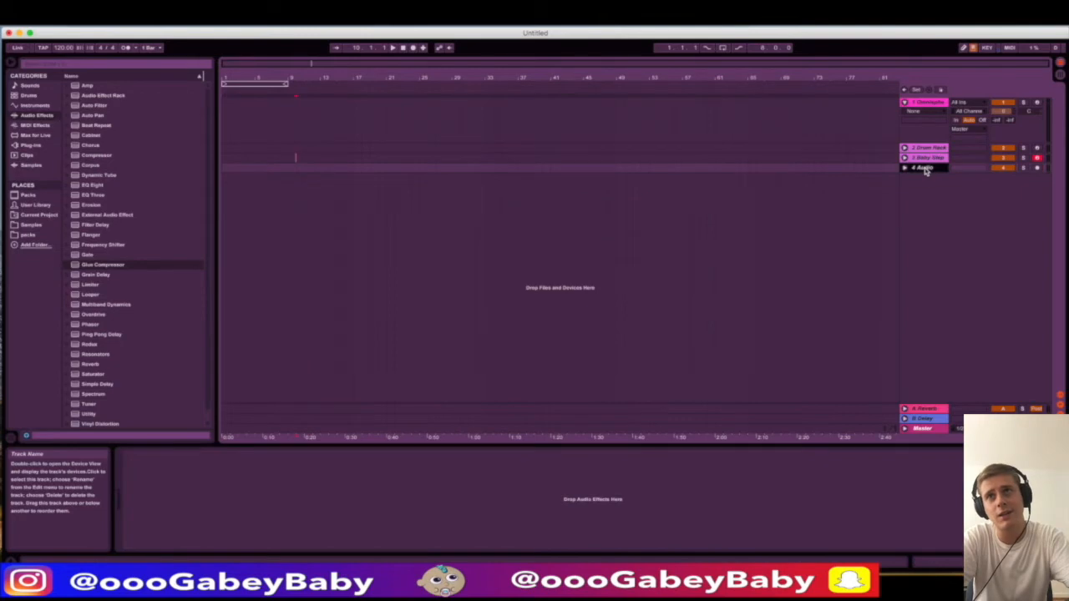
{"action": "left_click_drag", "start_coordinate": [913, 176], "coordinate": [908, 212]}
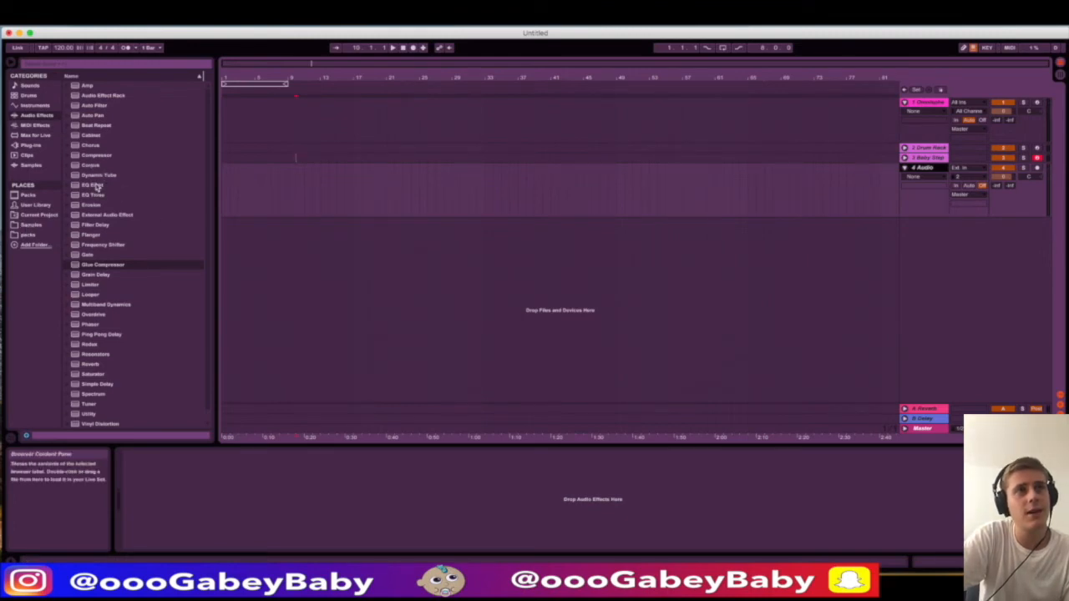
{"action": "left_click_drag", "start_coordinate": [96, 188], "coordinate": [305, 208]}
Step: Turn on the arrangement loop over the first eight bars and look over the Omnisphere and Drum Rack tracks
{"action": "left_click", "coordinate": [725, 47]}
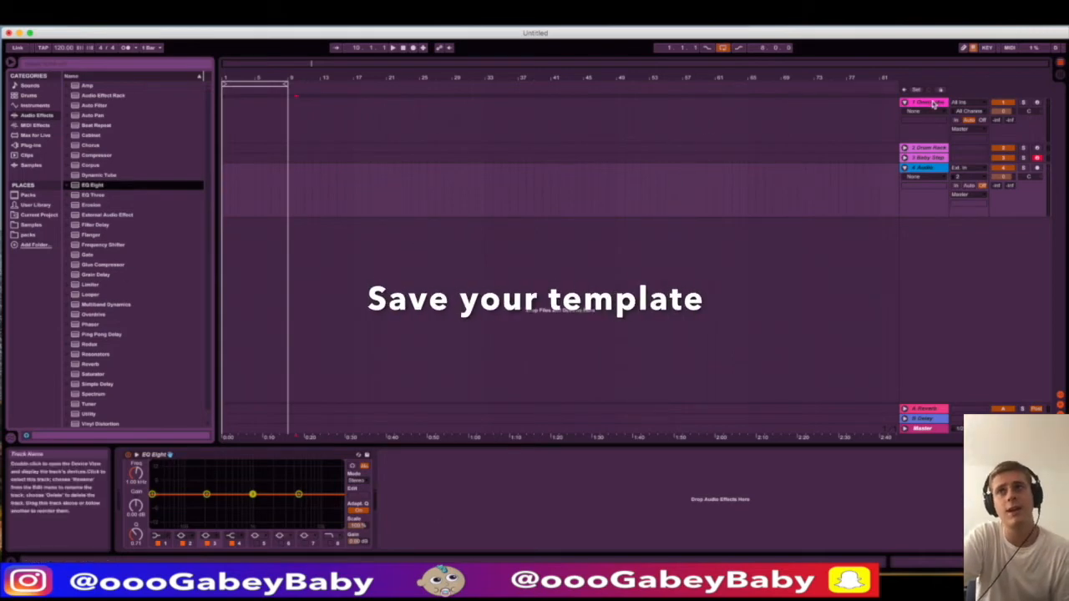
{"action": "left_click", "coordinate": [931, 102]}
{"action": "left_click", "coordinate": [933, 149]}
{"action": "left_click", "coordinate": [935, 150]}
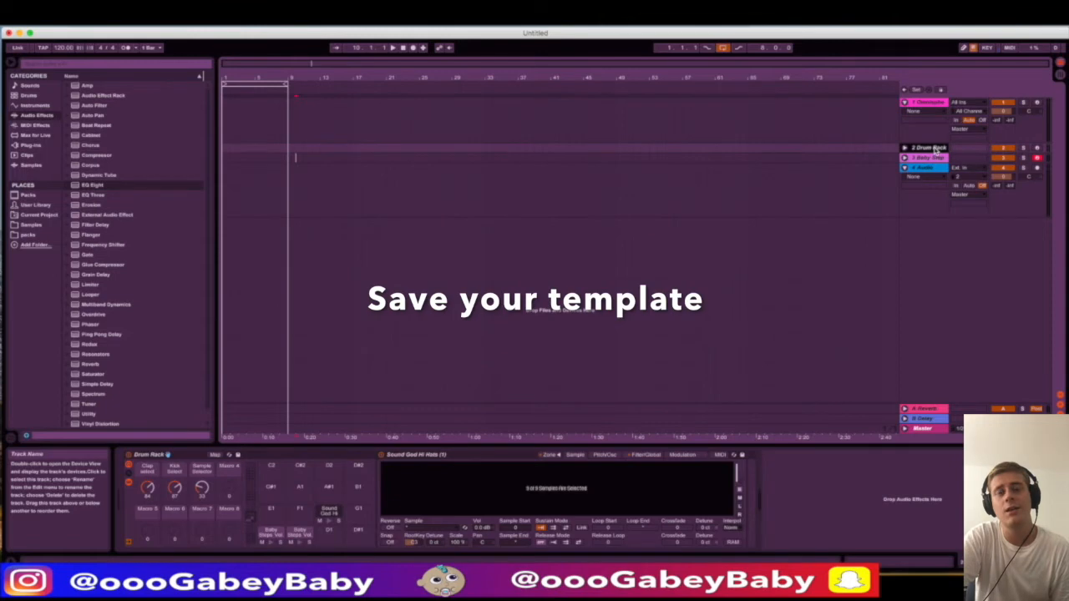
{"action": "left_click", "coordinate": [936, 102]}
{"action": "left_click", "coordinate": [442, 206]}
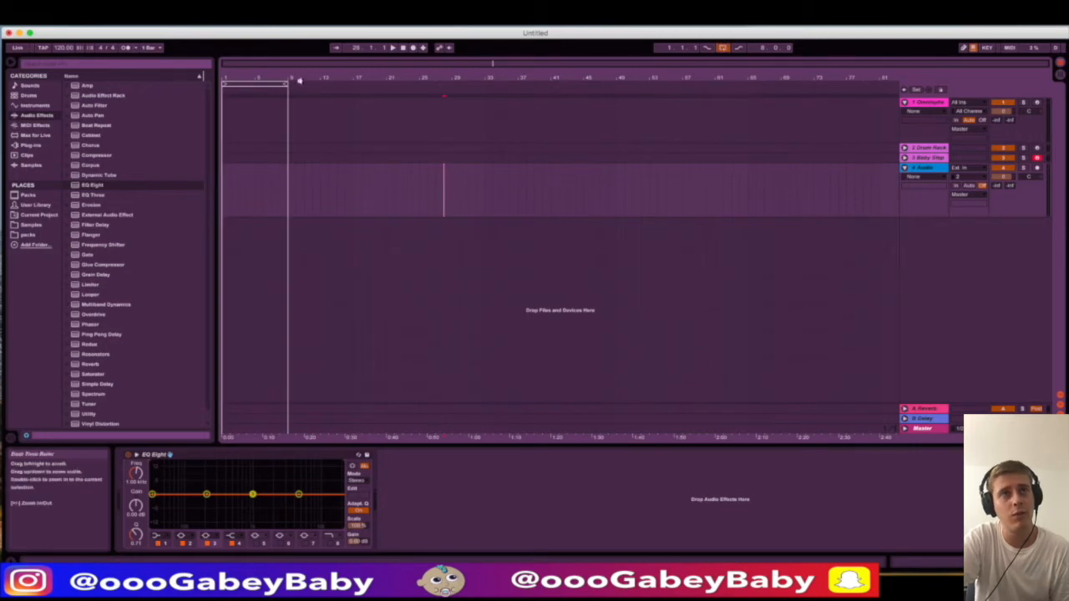
Step: Open the plug-in window of the armed Omnisphere track and set the project tempo to 150 BPM
{"action": "left_click", "coordinate": [264, 124]}
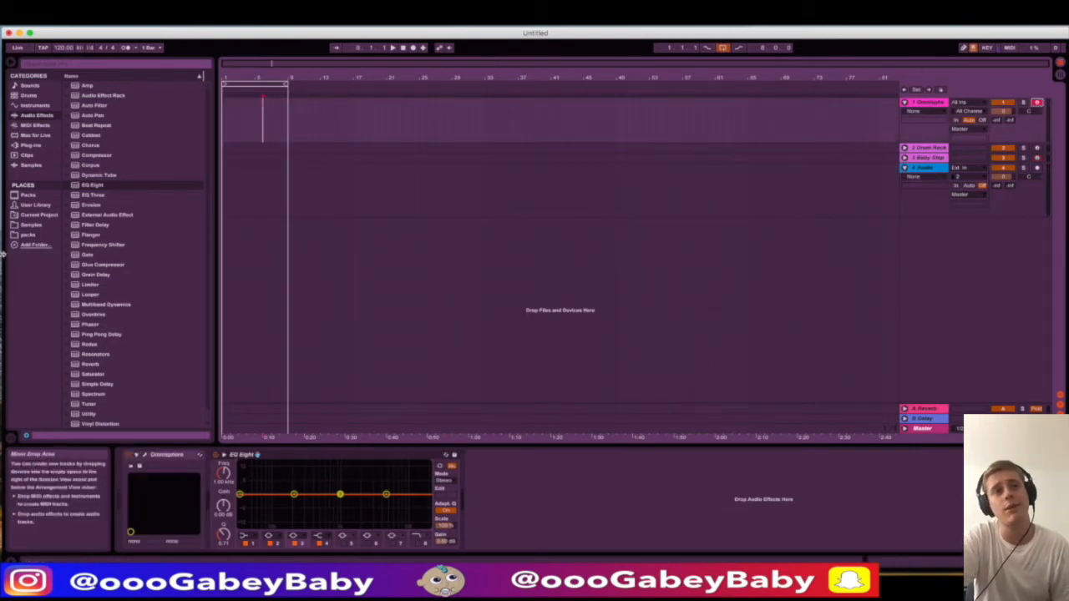
{"action": "left_click", "coordinate": [151, 457]}
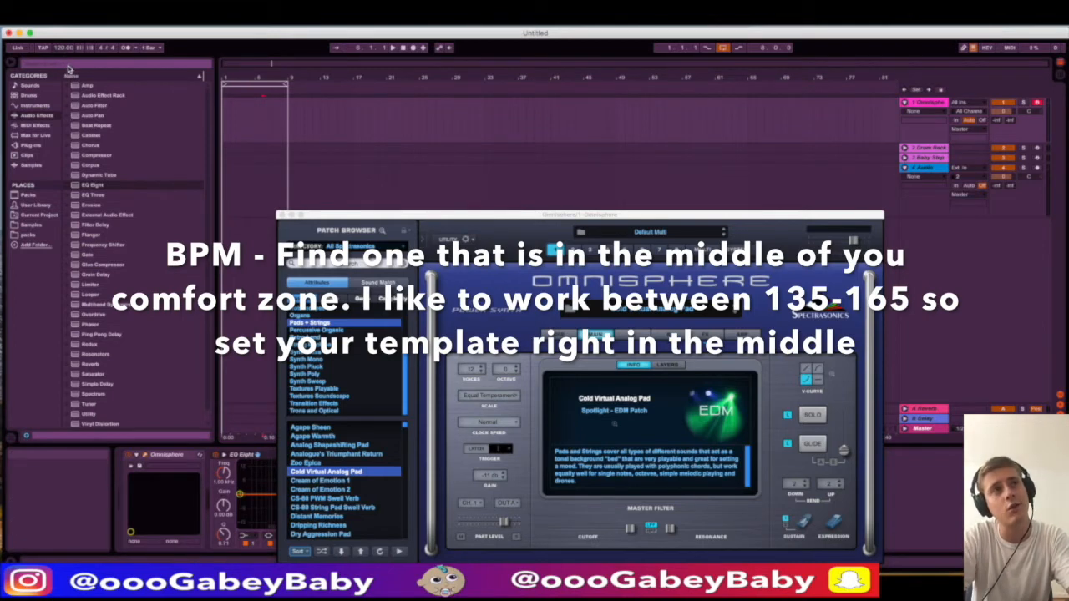
{"action": "left_click_drag", "start_coordinate": [63, 48], "coordinate": [64, 46]}
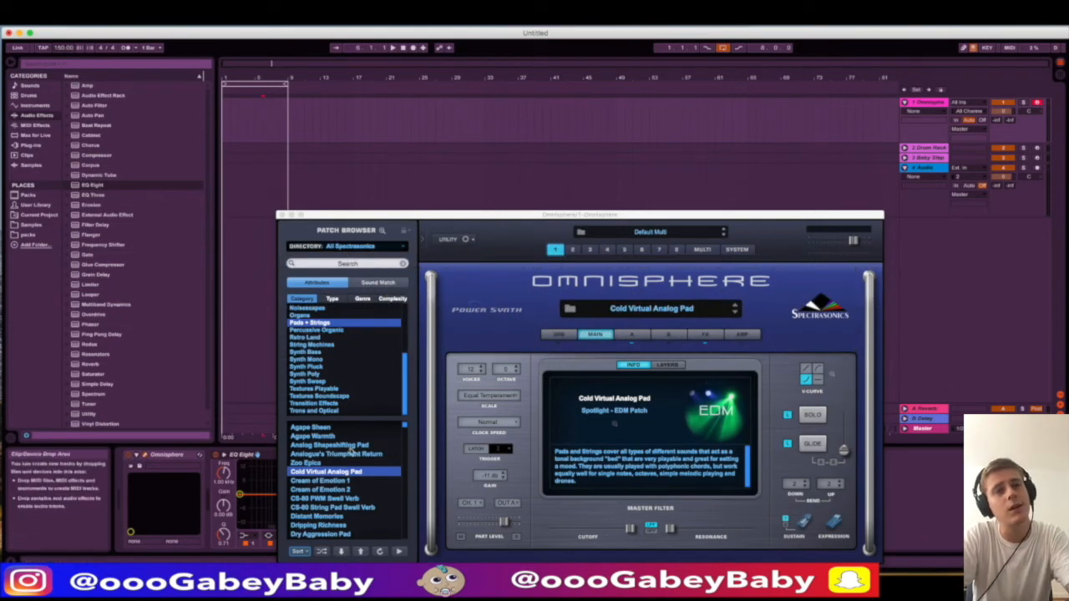
Step: Record a melody on the Omnisphere track while auditioning Bells and Vibes patches, switching from Dimensional Vibralimba to Odd Chip Bells
{"action": "scroll", "coordinate": [350, 449], "scroll_direction": "down", "scroll_amount": 8}
{"action": "scroll", "coordinate": [338, 350], "scroll_direction": "up", "scroll_amount": 5}
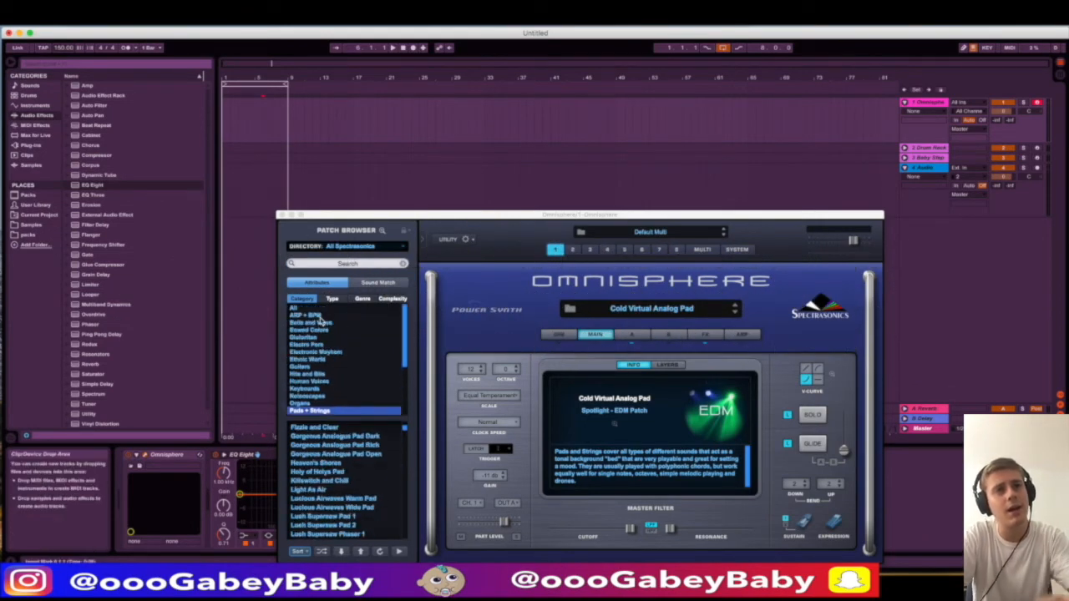
{"action": "left_click", "coordinate": [320, 323]}
{"action": "key", "text": "space"}
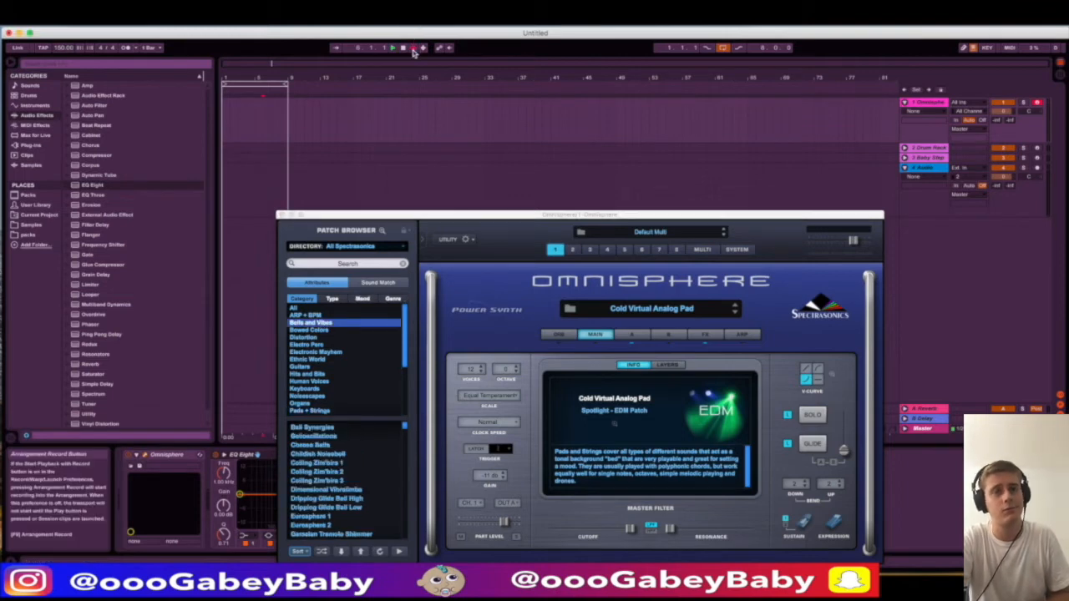
{"action": "left_click", "coordinate": [357, 490]}
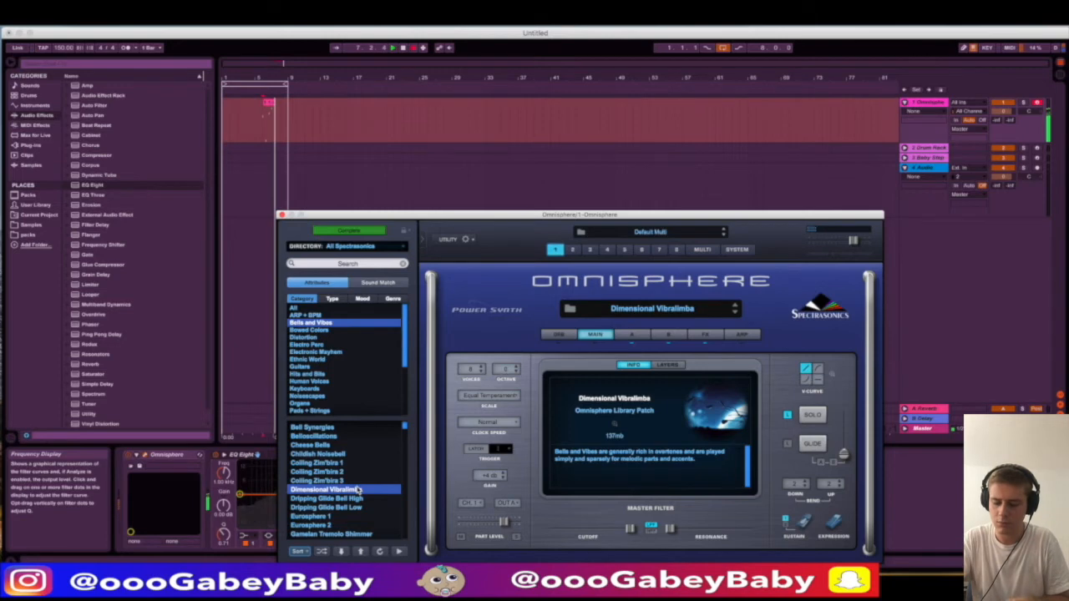
{"action": "scroll", "coordinate": [357, 490], "scroll_direction": "down", "scroll_amount": 5}
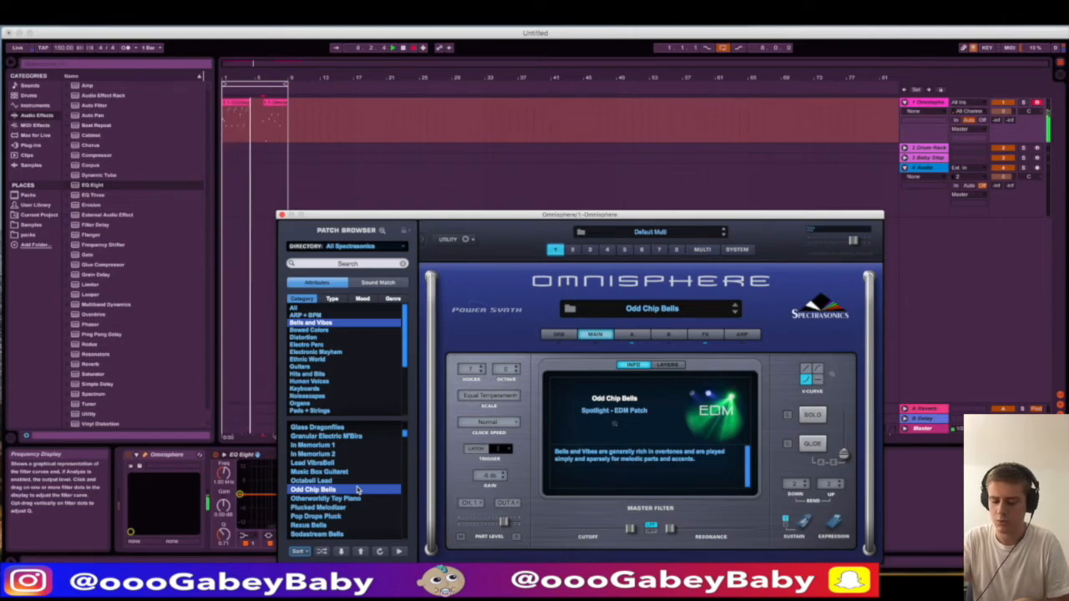
Step: Stop recording, close the Omnisphere window and open the recorded melody clip with all its notes selected
{"action": "left_click", "coordinate": [259, 142]}
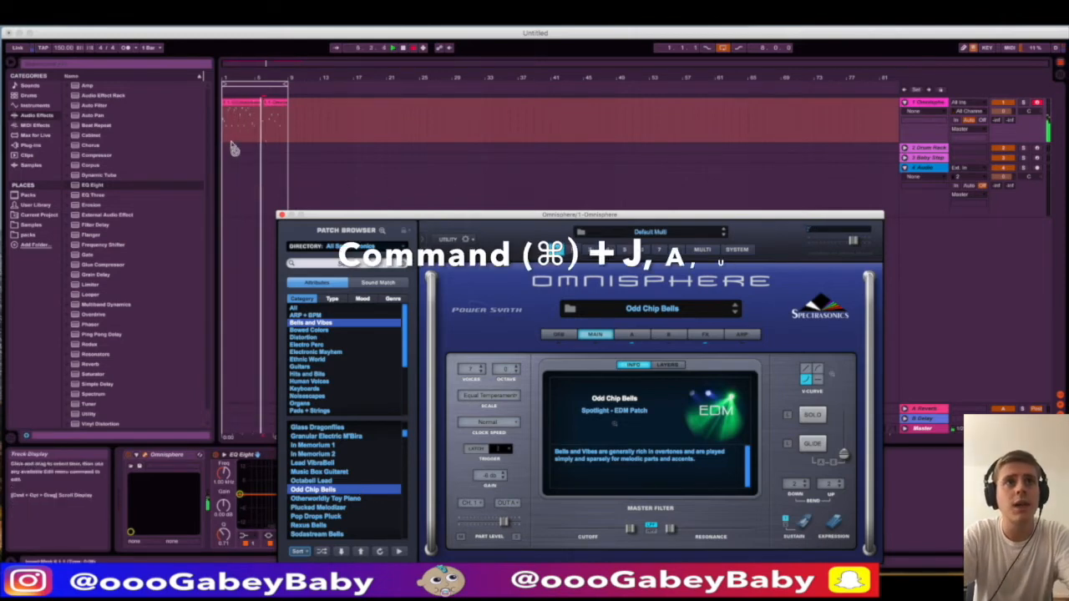
{"action": "key", "text": "super+j"}
{"action": "key", "text": "super+a"}
{"action": "key", "text": "super+u"}
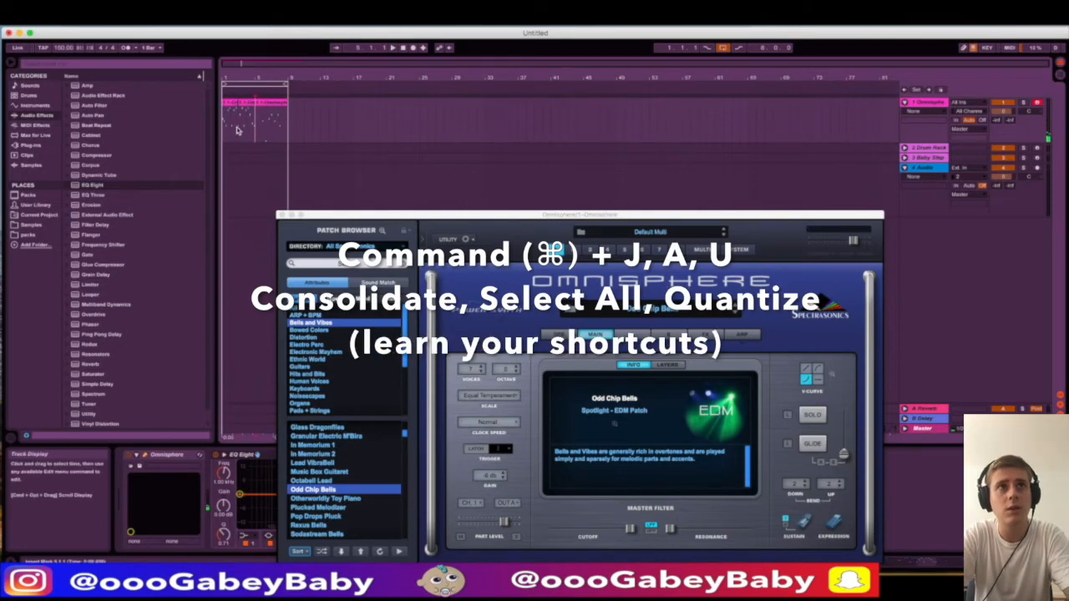
{"action": "double_click", "coordinate": [243, 103]}
{"action": "left_click", "coordinate": [283, 216]}
{"action": "left_click", "coordinate": [389, 488]}
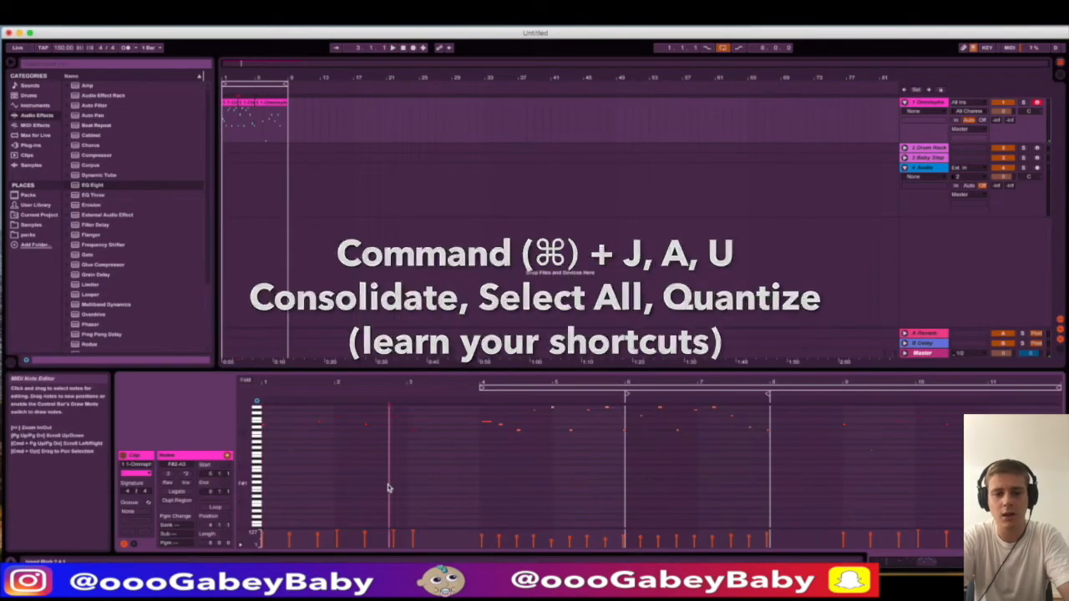
{"action": "key", "text": "super+a"}
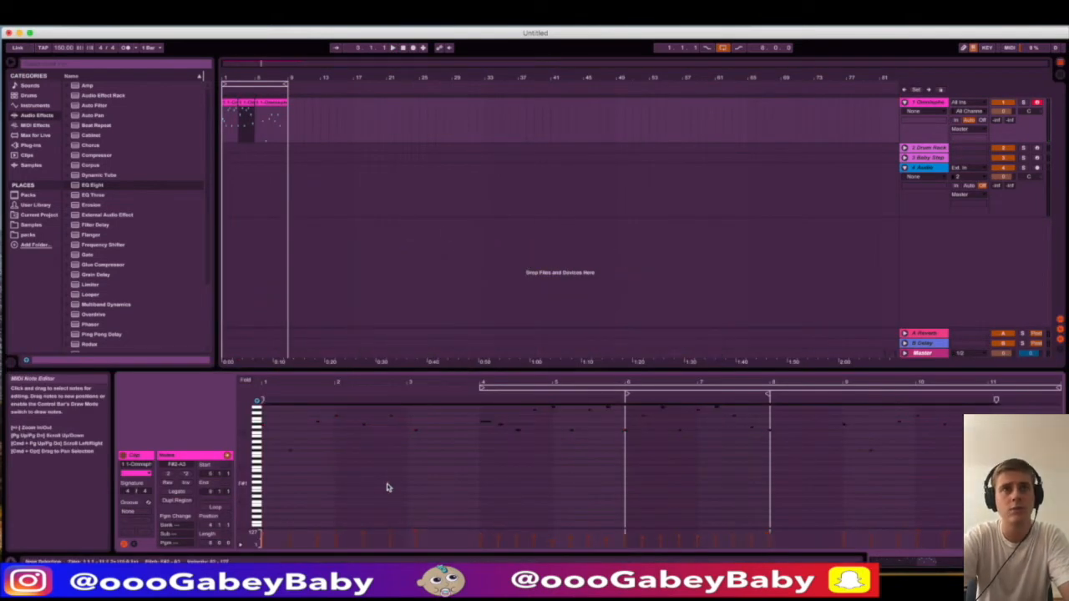
Step: Consolidate the two-bar melody section between bars 3 and 5 into its own clip and select all its notes for quantizing
{"action": "left_click", "coordinate": [248, 104]}
{"action": "key", "text": "super+j"}
{"action": "left_click", "coordinate": [302, 417]}
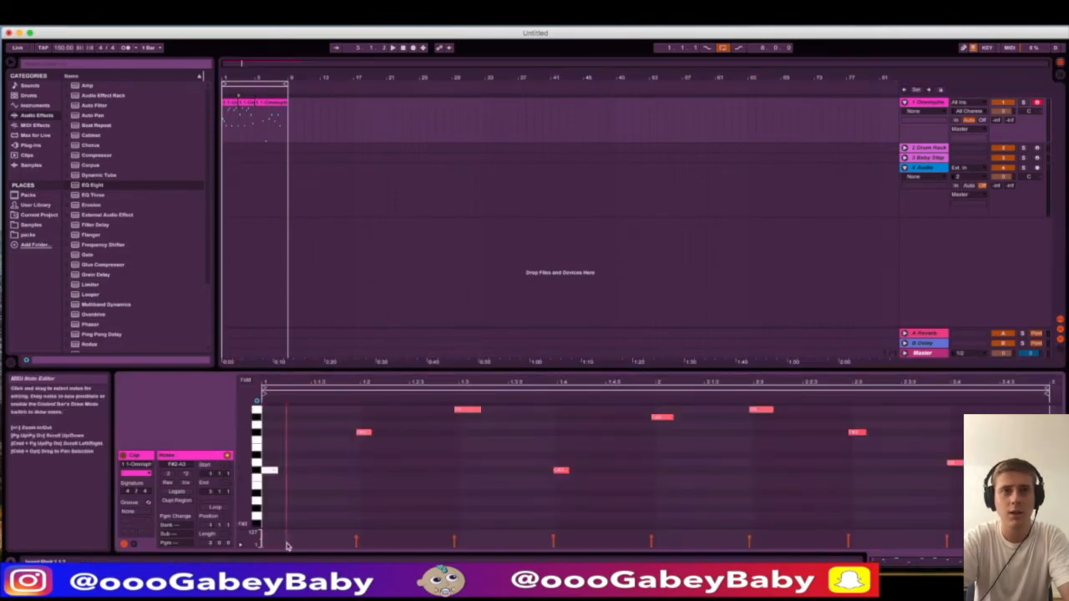
{"action": "key", "text": "super+a"}
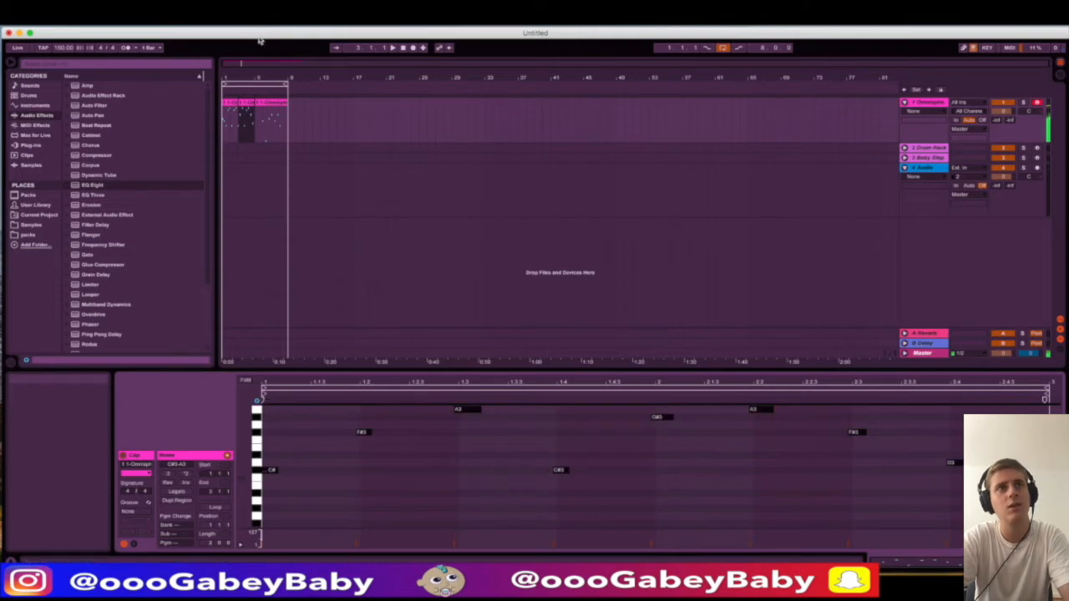
Step: Duplicate the consolidated two-bar melody clip to fill the eight-bar loop and play it back
{"action": "left_click", "coordinate": [251, 104]}
{"action": "left_click", "coordinate": [230, 102]}
{"action": "key", "text": "super+d"}
{"action": "key", "text": "super+d"}
{"action": "key", "text": "super+d"}
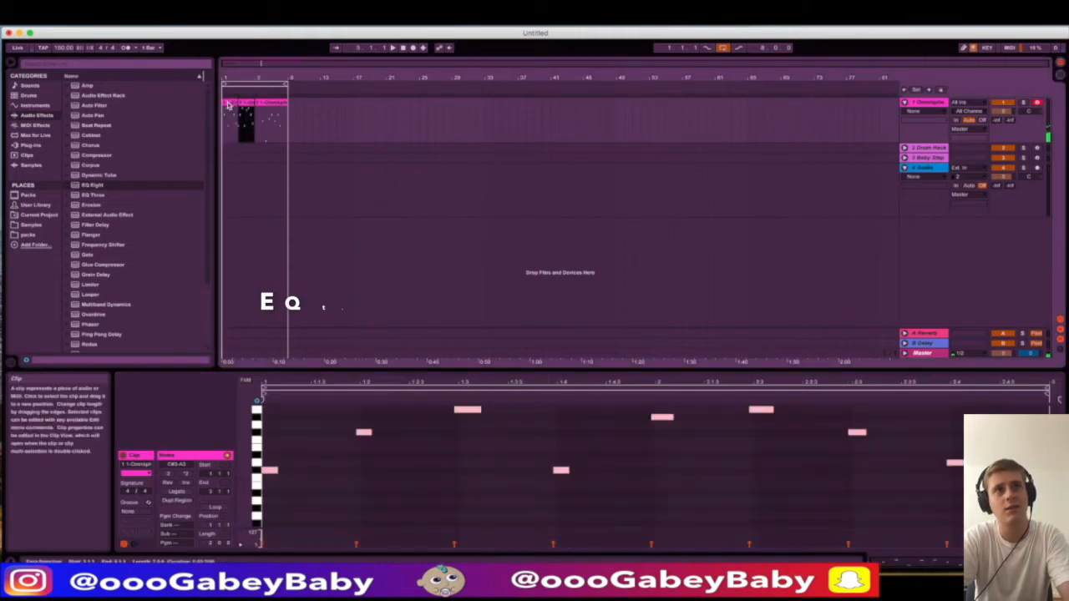
{"action": "key", "text": "space"}
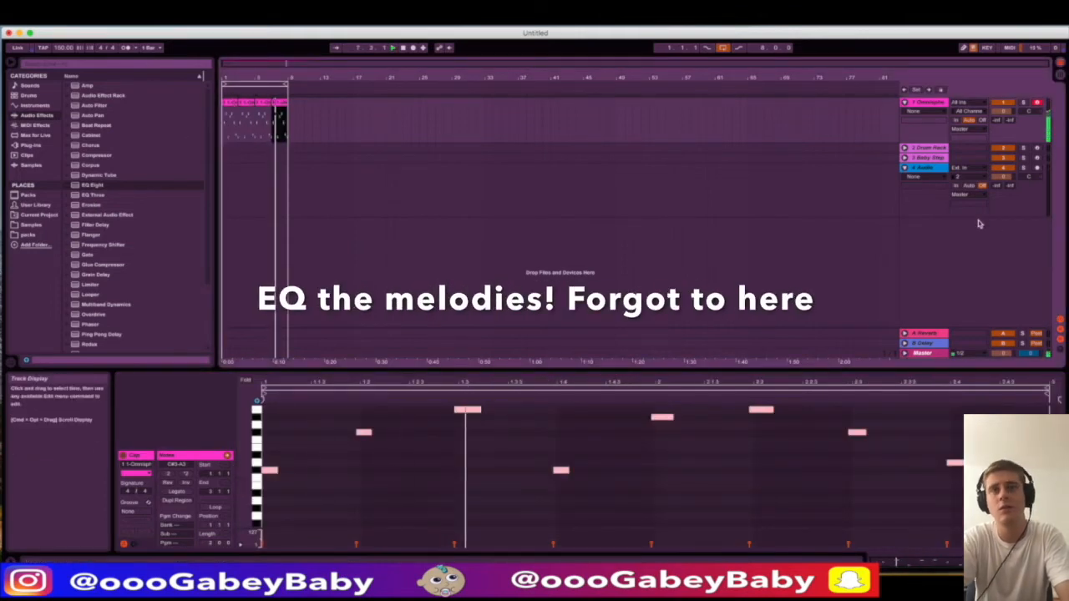
Step: Insert an eight-bar MIDI clip on the Drum Rack track and fill its hi-hat row with continuous eighth notes
{"action": "left_click", "coordinate": [281, 146]}
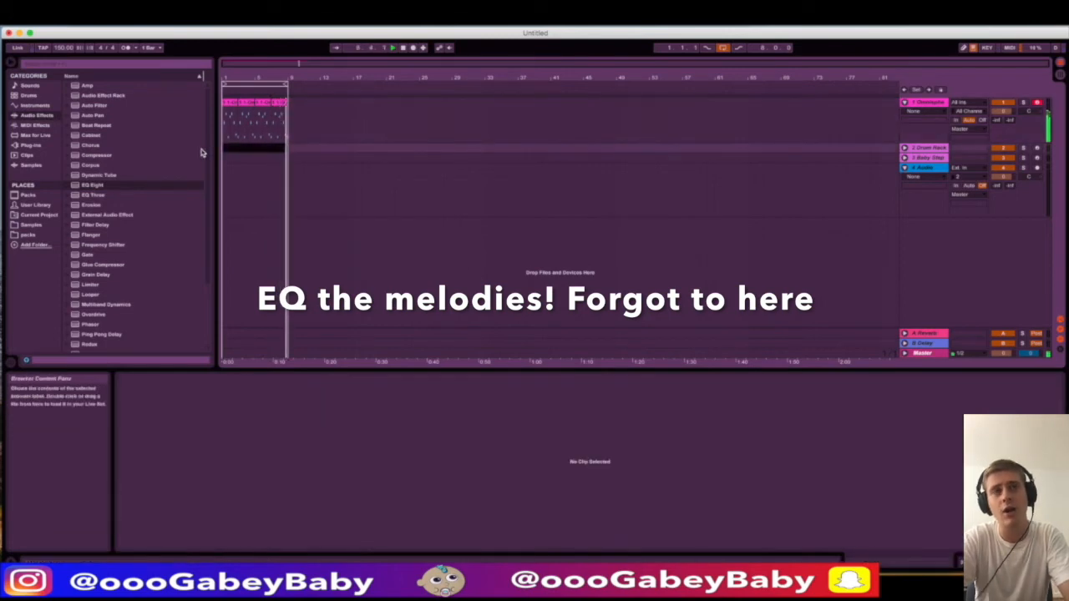
{"action": "key", "text": "super+shift+m"}
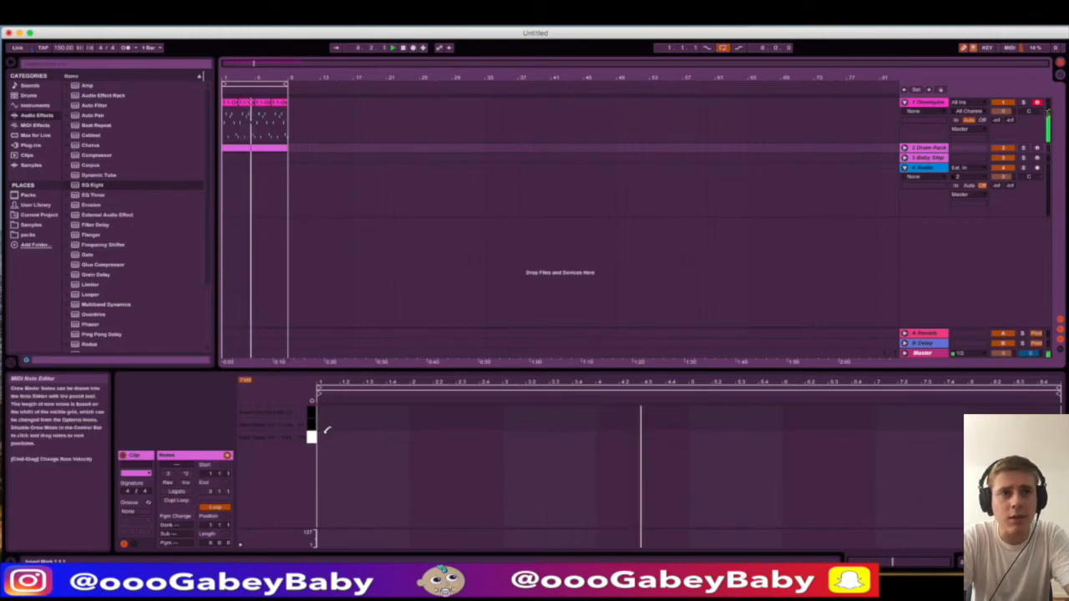
{"action": "left_click_drag", "start_coordinate": [322, 410], "coordinate": [1058, 416]}
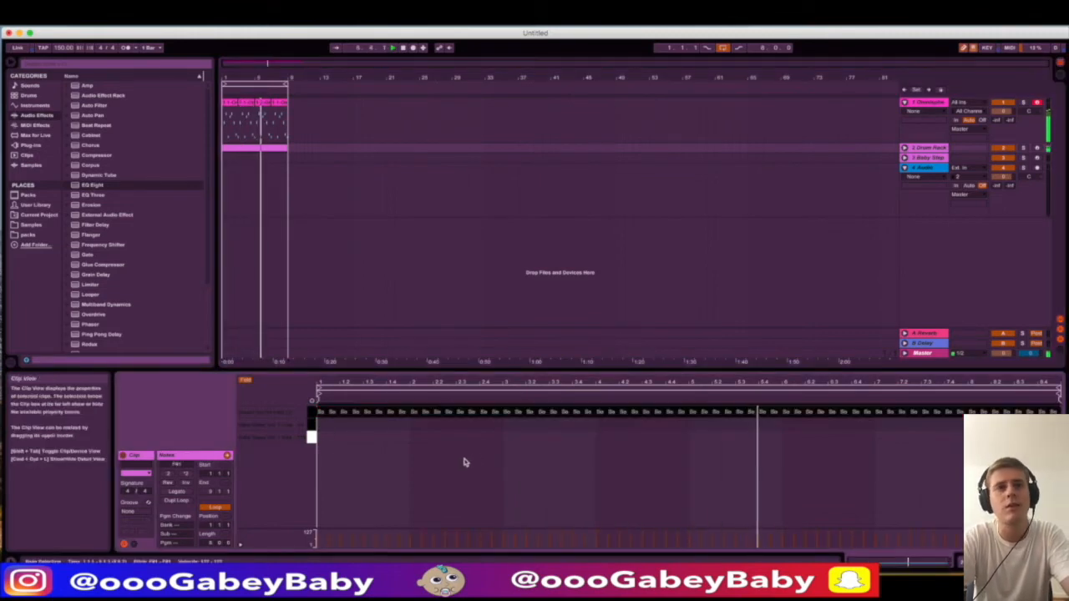
Step: Place a clap on beat 3 of bar 1 in the drum clip and duplicate it to the same beat of the following bars
{"action": "left_click", "coordinate": [368, 424]}
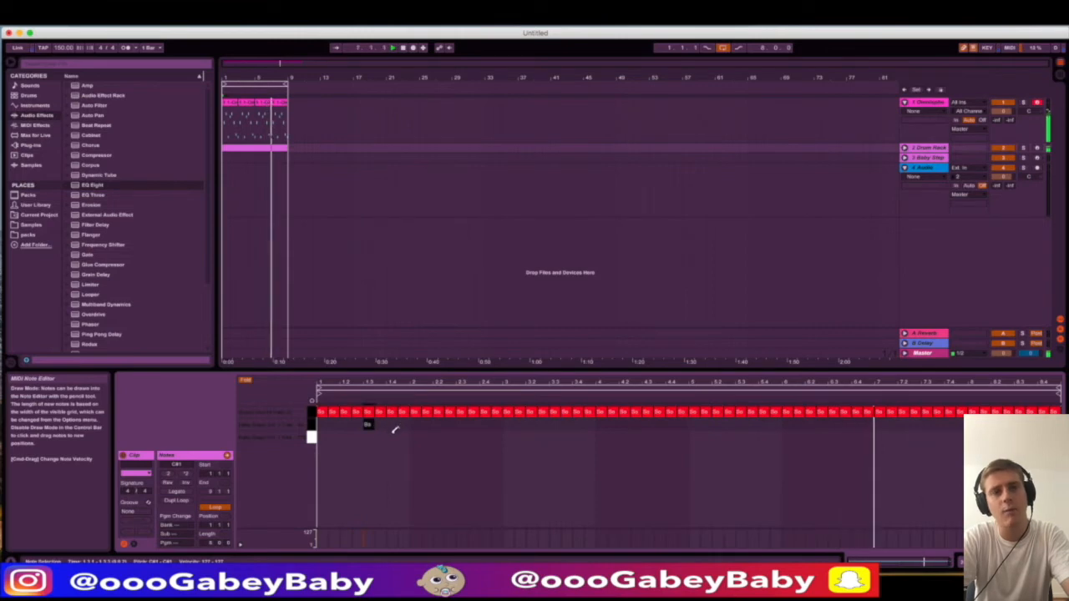
{"action": "key", "text": "b"}
{"action": "left_click_drag", "start_coordinate": [414, 425], "coordinate": [271, 445]}
{"action": "key", "text": "super+d"}
{"action": "key", "text": "super+d"}
{"action": "key", "text": "super+d"}
{"action": "key", "text": "super+d"}
{"action": "key", "text": "super+d"}
{"action": "key", "text": "super+d"}
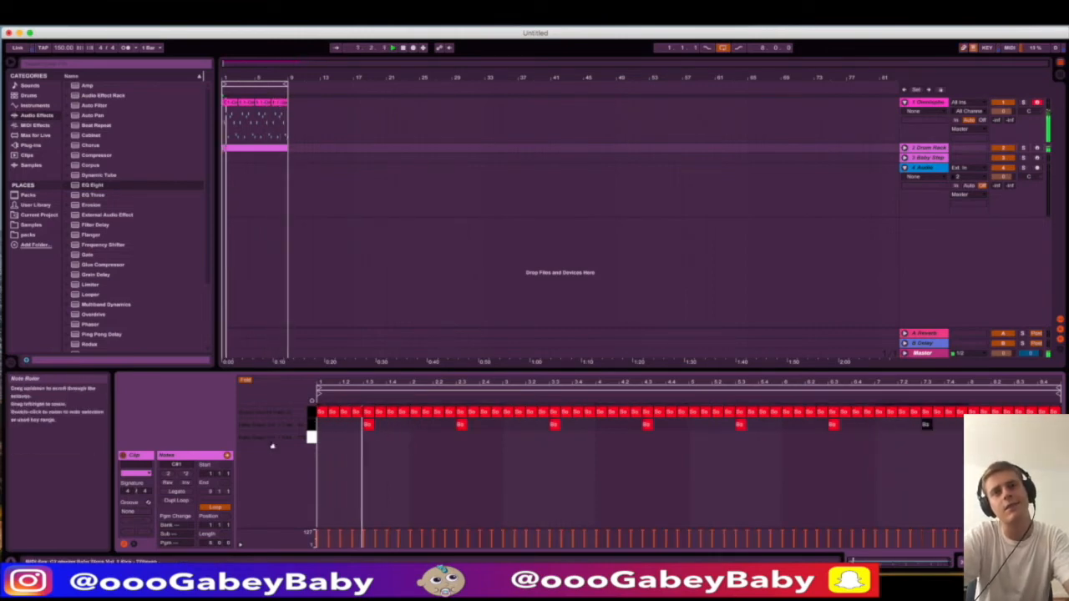
{"action": "scroll", "coordinate": [365, 449], "scroll_direction": "right", "scroll_amount": 2}
{"action": "scroll", "coordinate": [367, 448], "scroll_direction": "left", "scroll_amount": 2}
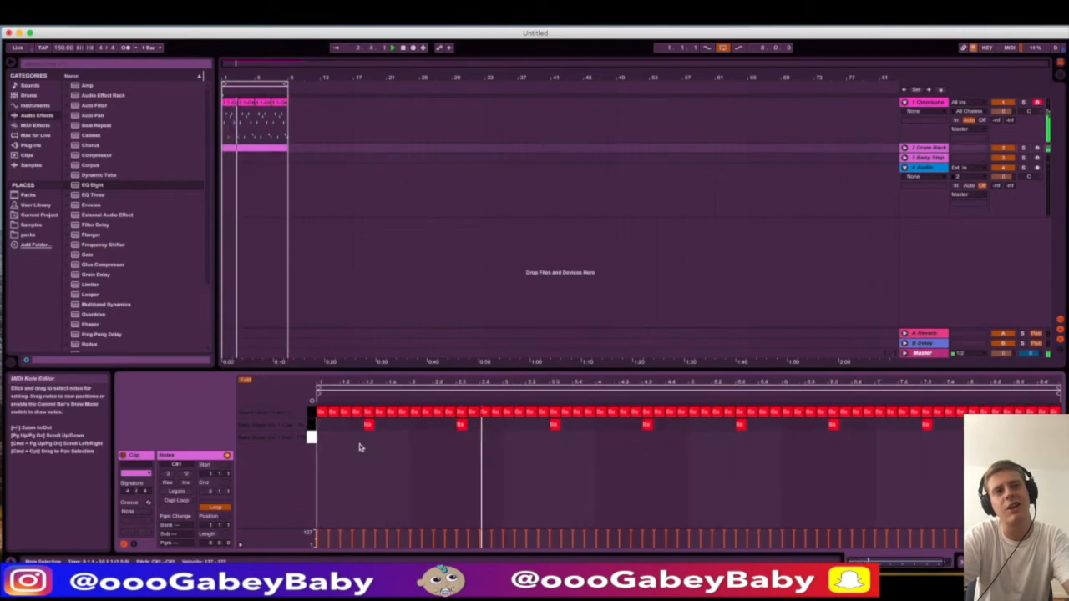
{"action": "left_click", "coordinate": [313, 429]}
{"action": "key", "text": "Left"}
{"action": "key", "text": "Left"}
{"action": "key", "text": "Left"}
{"action": "key", "text": "Right"}
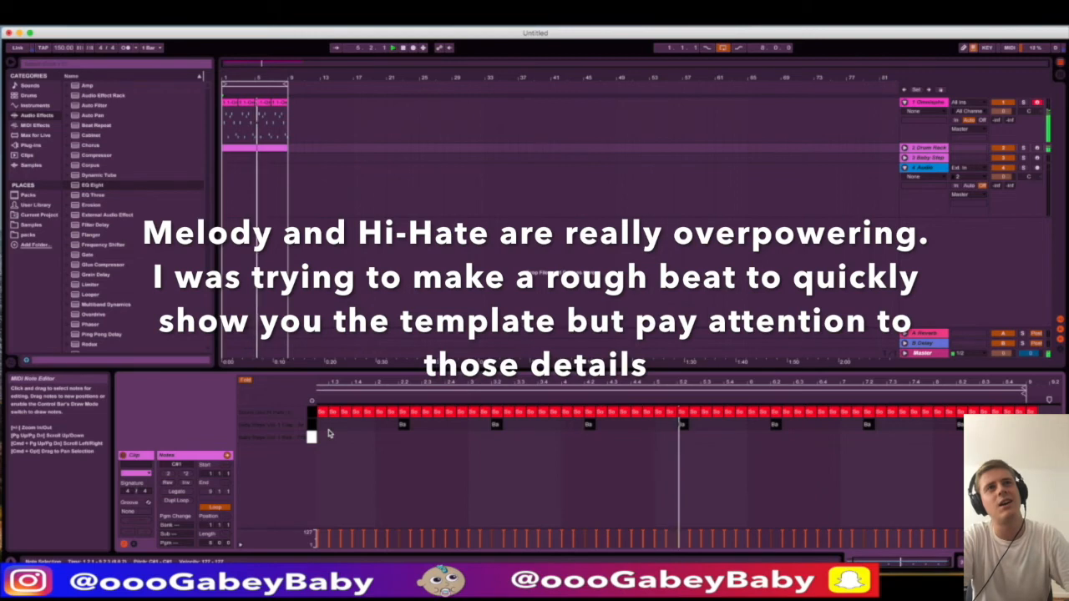
{"action": "left_click", "coordinate": [260, 149]}
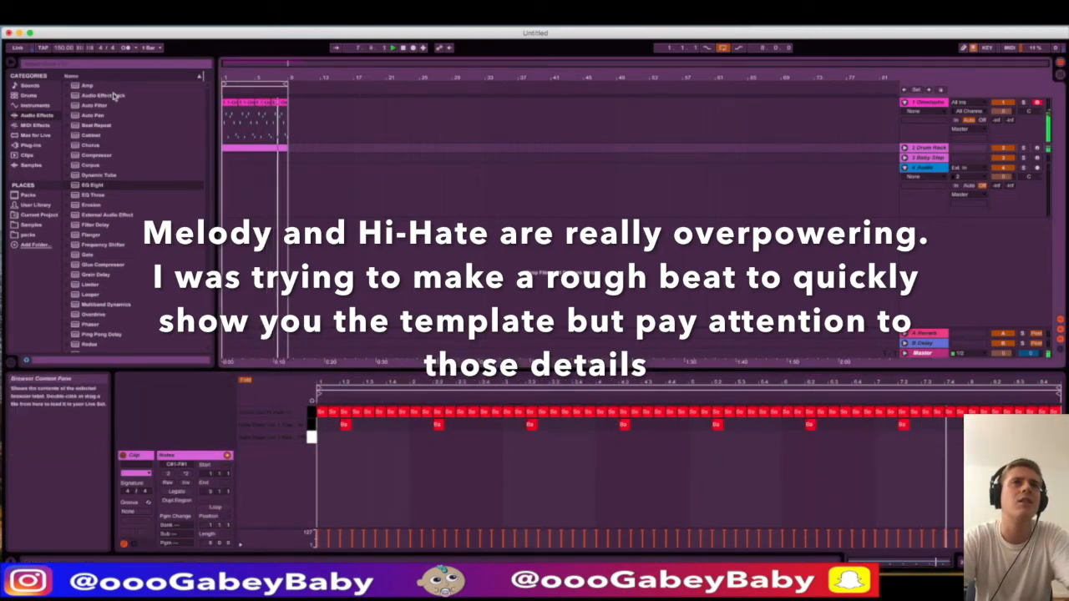
{"action": "left_click", "coordinate": [313, 425]}
{"action": "key", "text": "Right"}
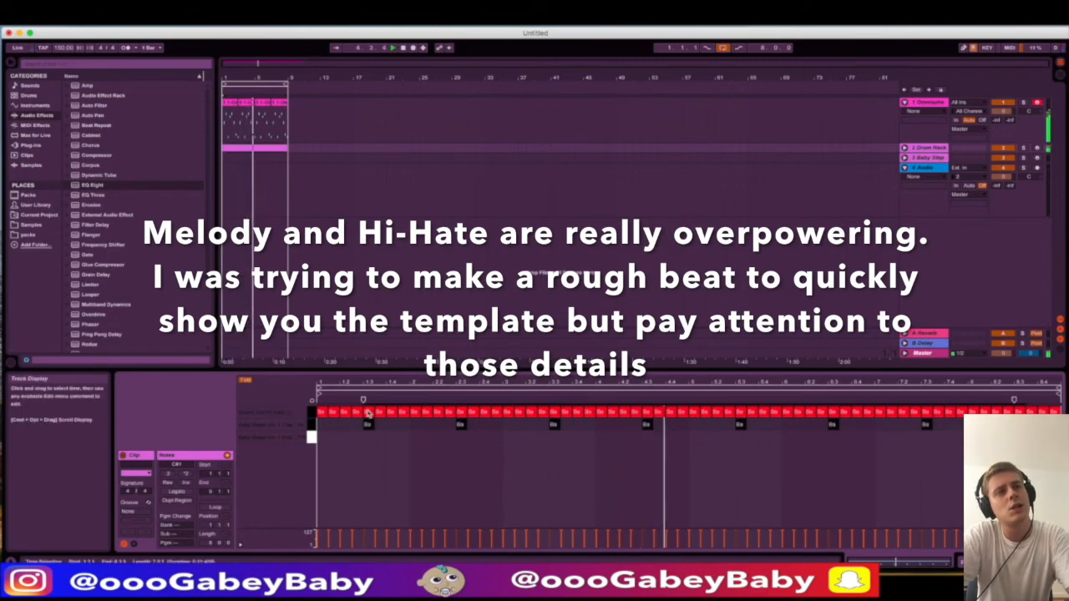
Step: Lay down a three-hit kick pattern across bars 1 and 2, starting on the first beat, and duplicate it over the next bars
{"action": "left_click", "coordinate": [321, 441]}
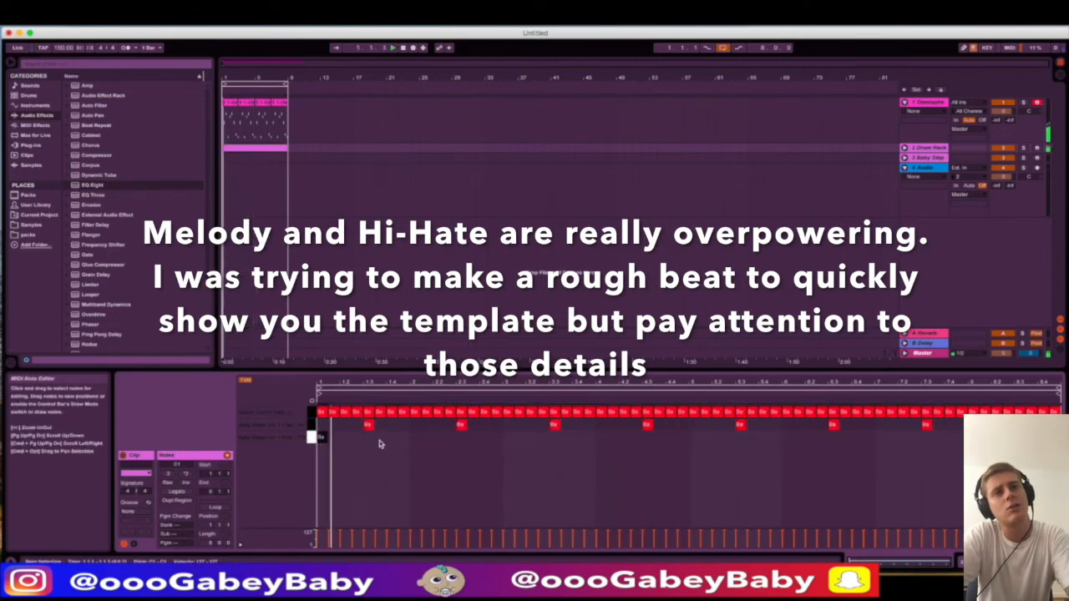
{"action": "left_click", "coordinate": [392, 437]}
{"action": "left_click", "coordinate": [437, 437]}
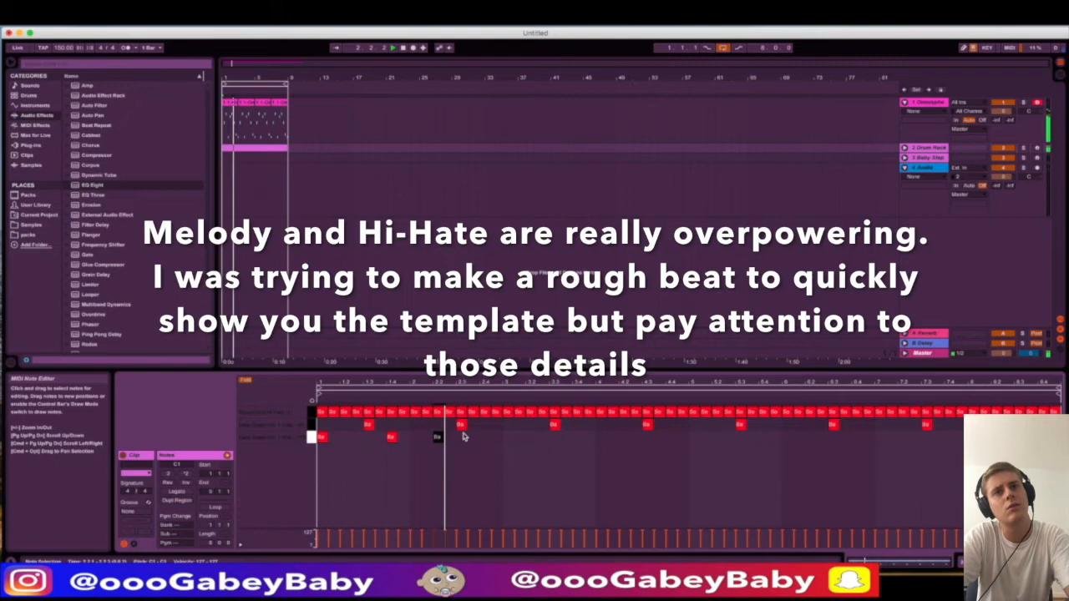
{"action": "key", "text": "super+d"}
Step: Add a kick early in bar 4, duplicate the four-bar kick pattern into bars 5 to 8, and add extra kicks in bars 7 and 8
{"action": "double_click", "coordinate": [612, 439]}
{"action": "left_click_drag", "start_coordinate": [690, 441], "coordinate": [172, 477]}
{"action": "key", "text": "super+d"}
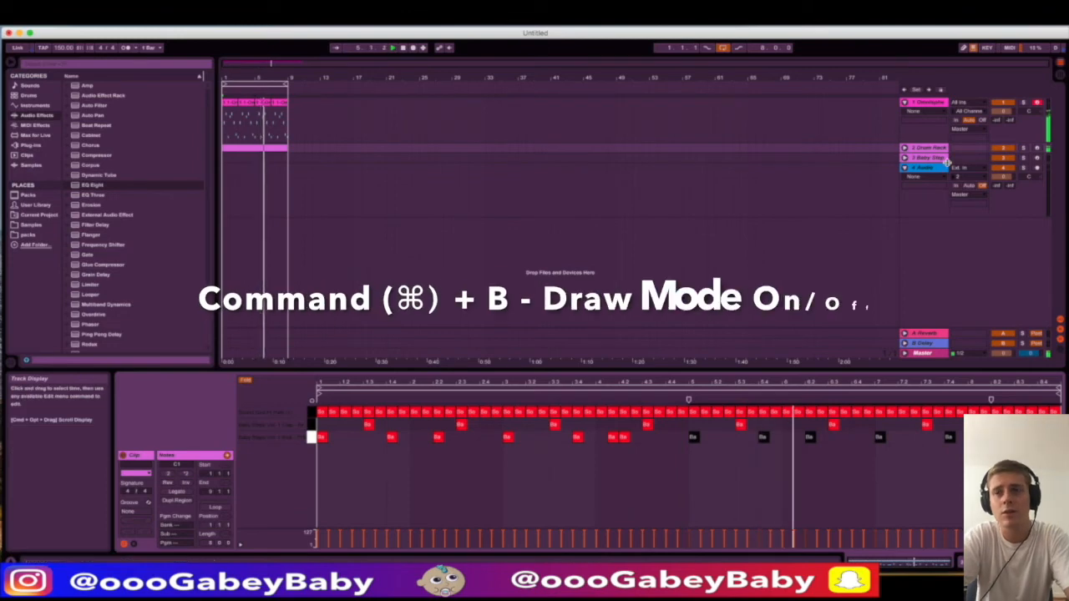
{"action": "double_click", "coordinate": [915, 438]}
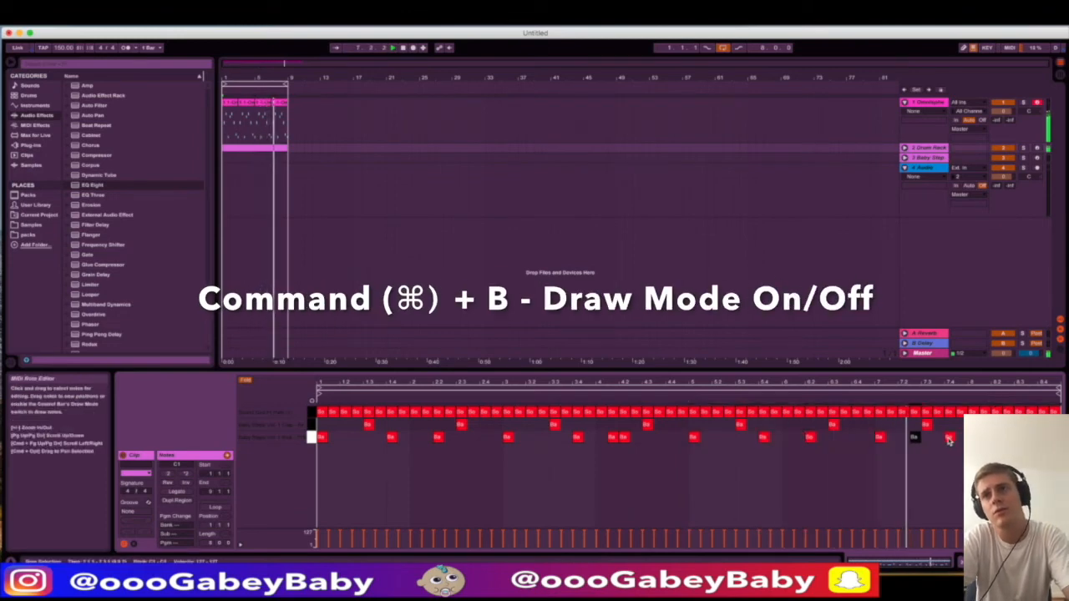
{"action": "double_click", "coordinate": [1040, 438]}
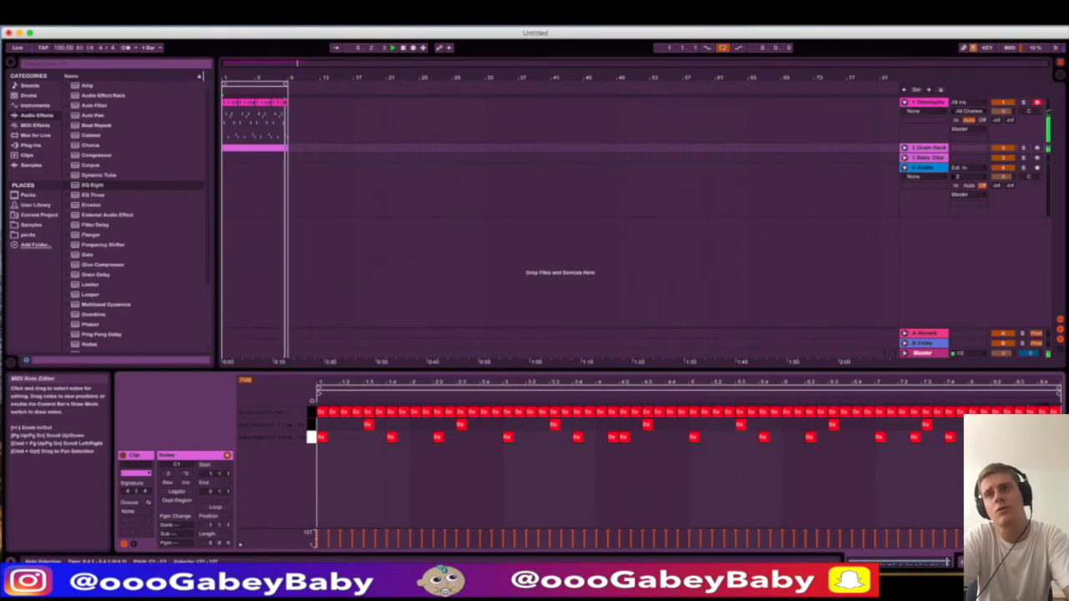
Step: Open the Drum Rack's devices and adjust its sample-select macros to find drums that fit the melody
{"action": "left_click", "coordinate": [927, 148]}
{"action": "key", "text": "shift+Tab"}
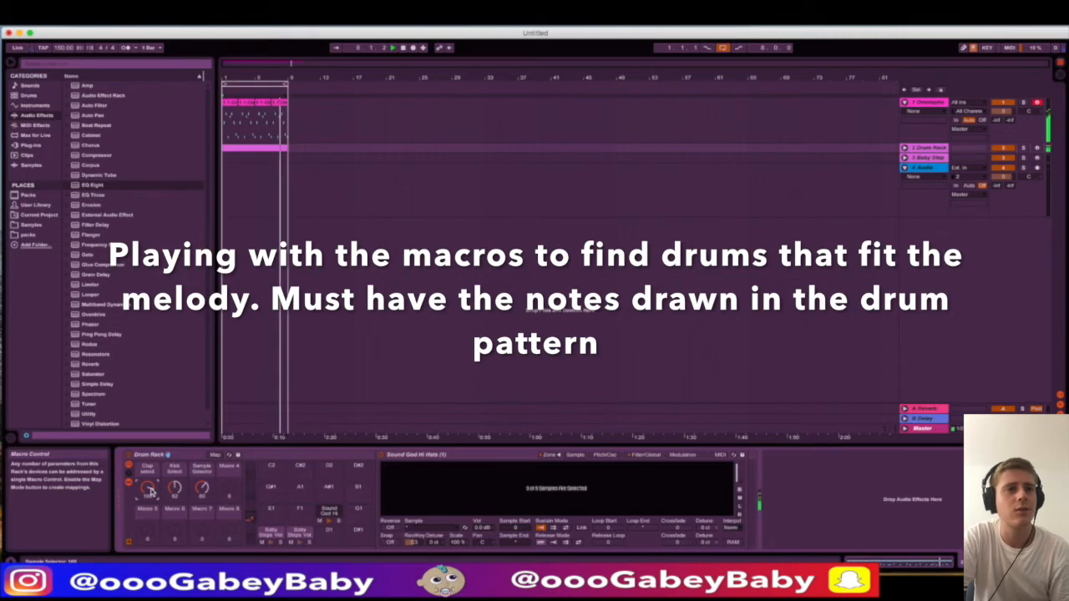
Step: Remove the Omnisphere melody clips and place the Nintendo boys 120 BPM.wav loop at the start of the Audio track
{"action": "left_click", "coordinate": [33, 226]}
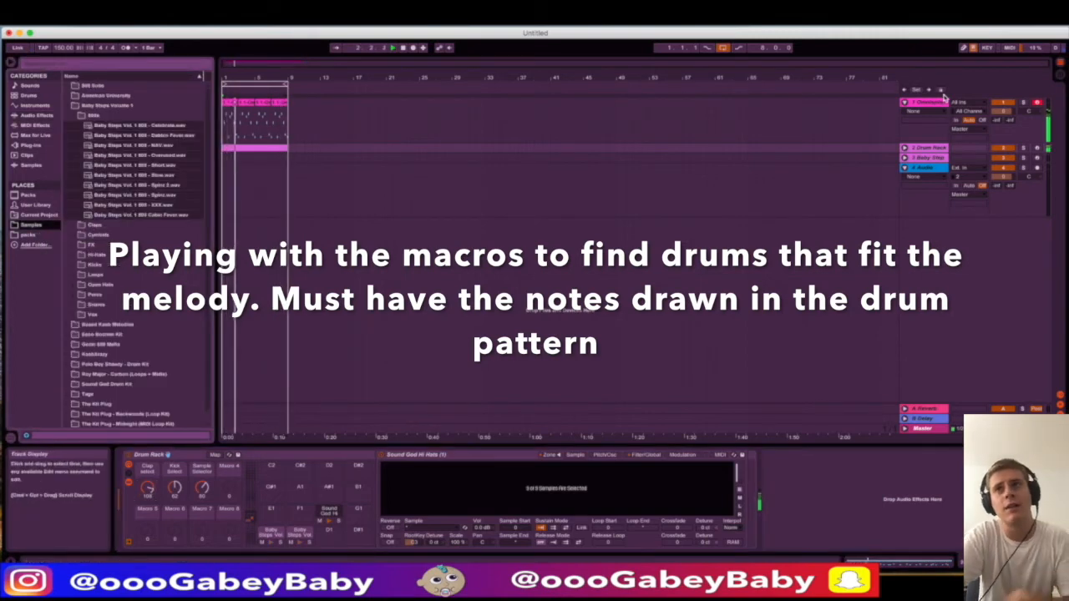
{"action": "left_click", "coordinate": [934, 104]}
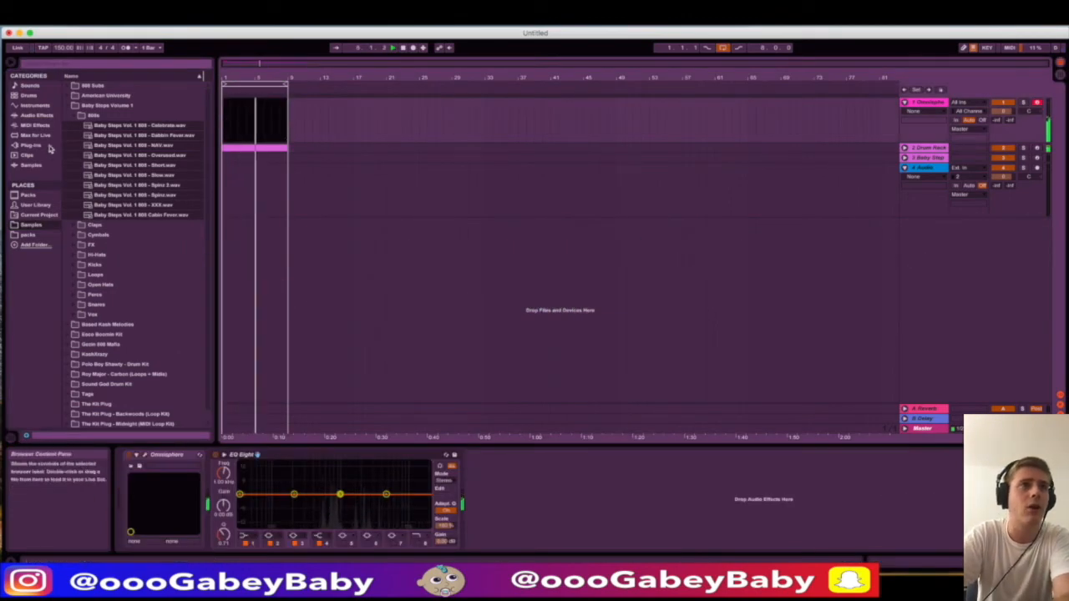
{"action": "left_click", "coordinate": [67, 106]}
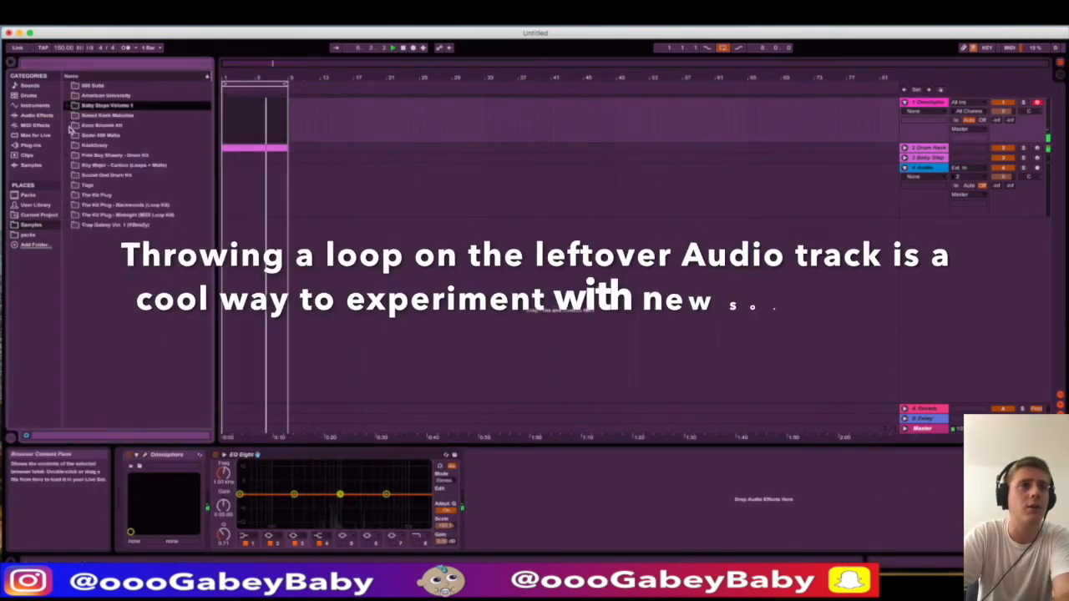
{"action": "left_click", "coordinate": [67, 126]}
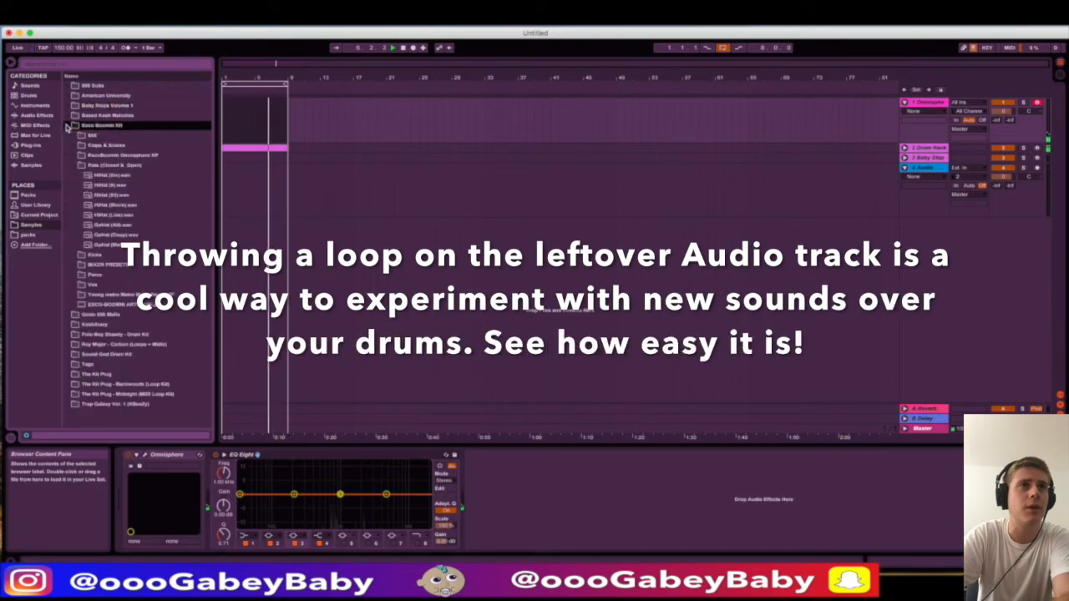
{"action": "left_click", "coordinate": [69, 316]}
{"action": "left_click_drag", "start_coordinate": [111, 256], "coordinate": [257, 197]}
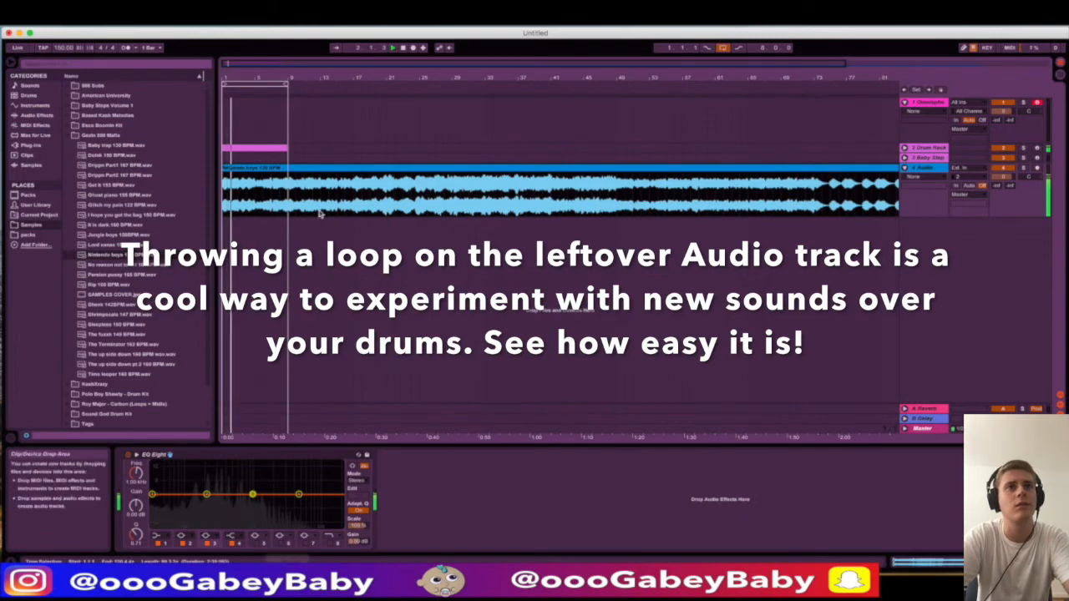
Step: Lower the Nintendo boys clip's gain and delete the part of it that extends beyond the eight-bar loop
{"action": "double_click", "coordinate": [265, 169]}
{"action": "left_click_drag", "start_coordinate": [201, 519], "coordinate": [201, 524]}
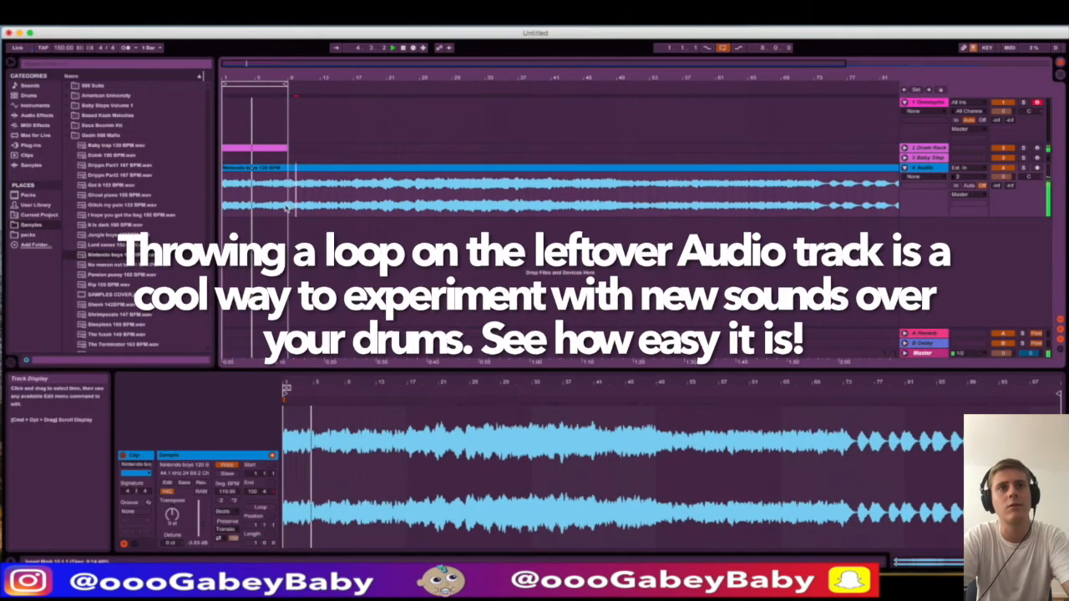
{"action": "key", "text": "Delete"}
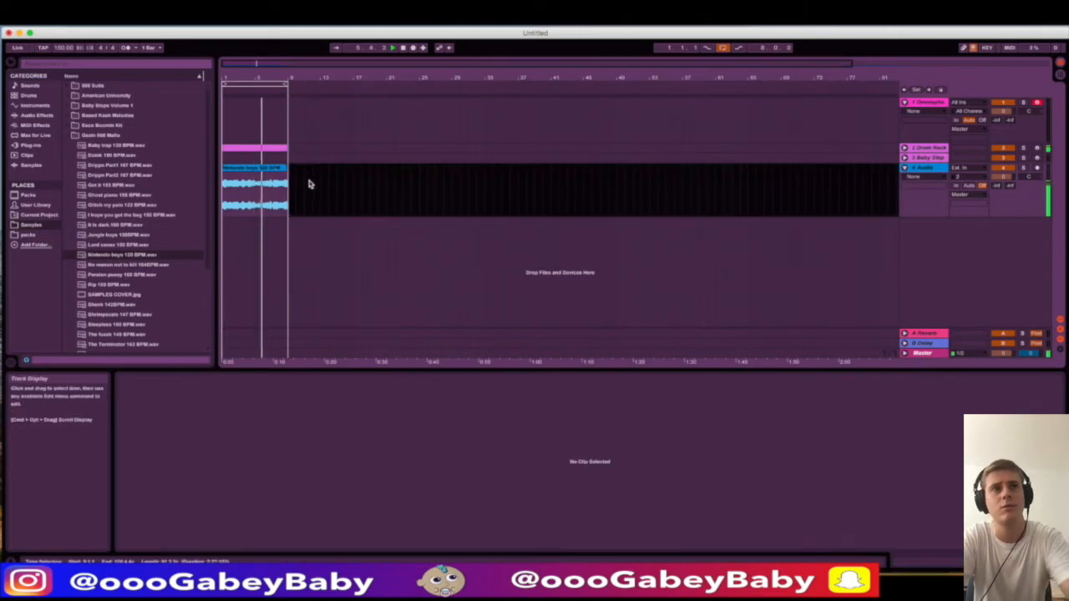
Step: Arm the Baby Steps 808 track for recording instead of the Omnisphere track and unfold it
{"action": "left_click", "coordinate": [937, 159]}
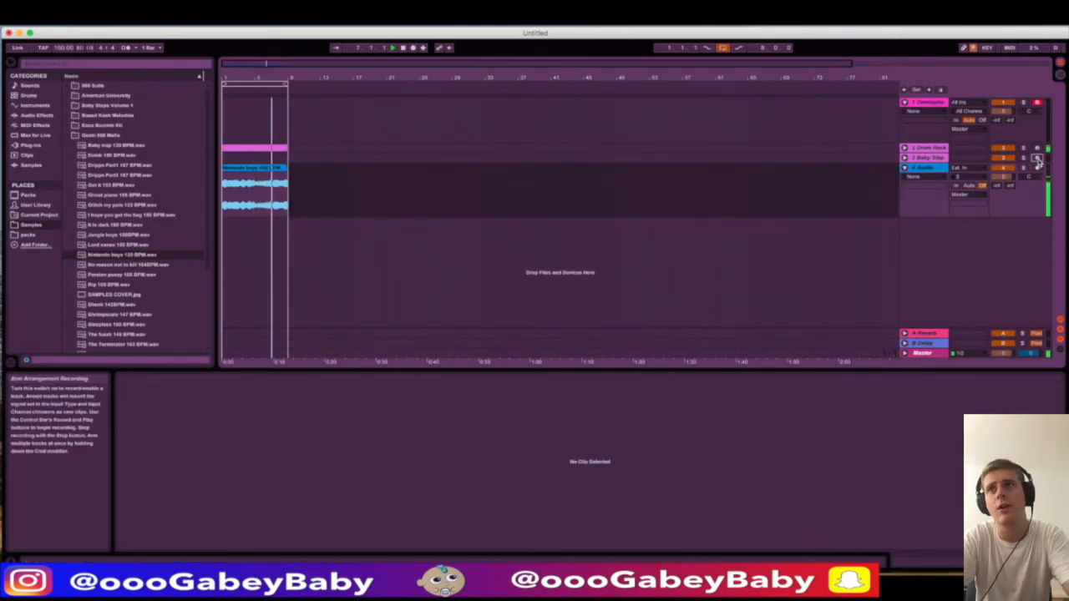
{"action": "left_click", "coordinate": [905, 158]}
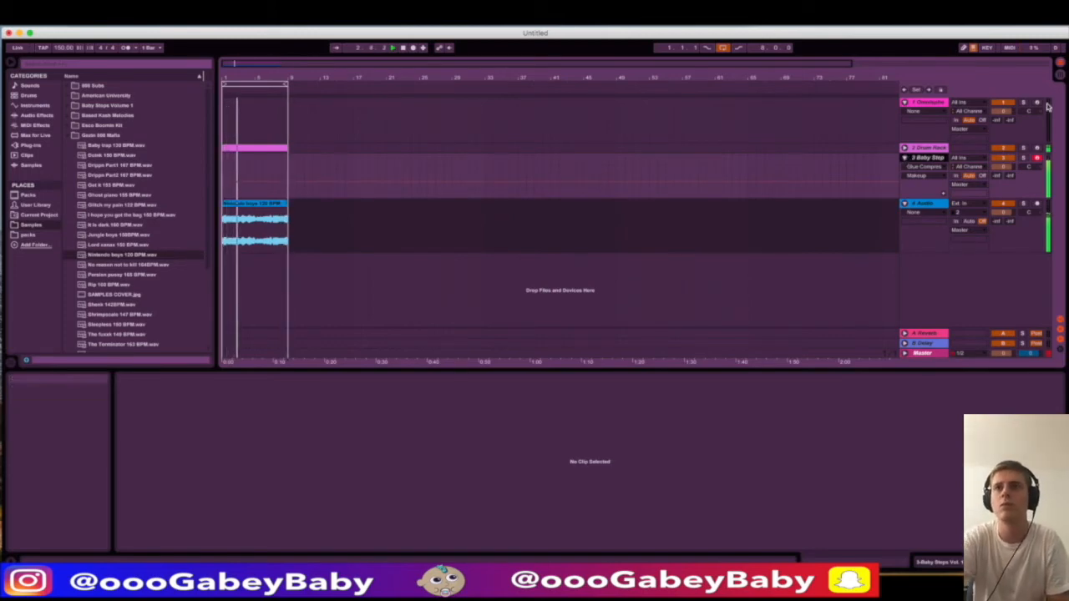
Step: Set the first EQ Eight band on the Audio track to a low cut at about 125 Hz
{"action": "left_click", "coordinate": [927, 204]}
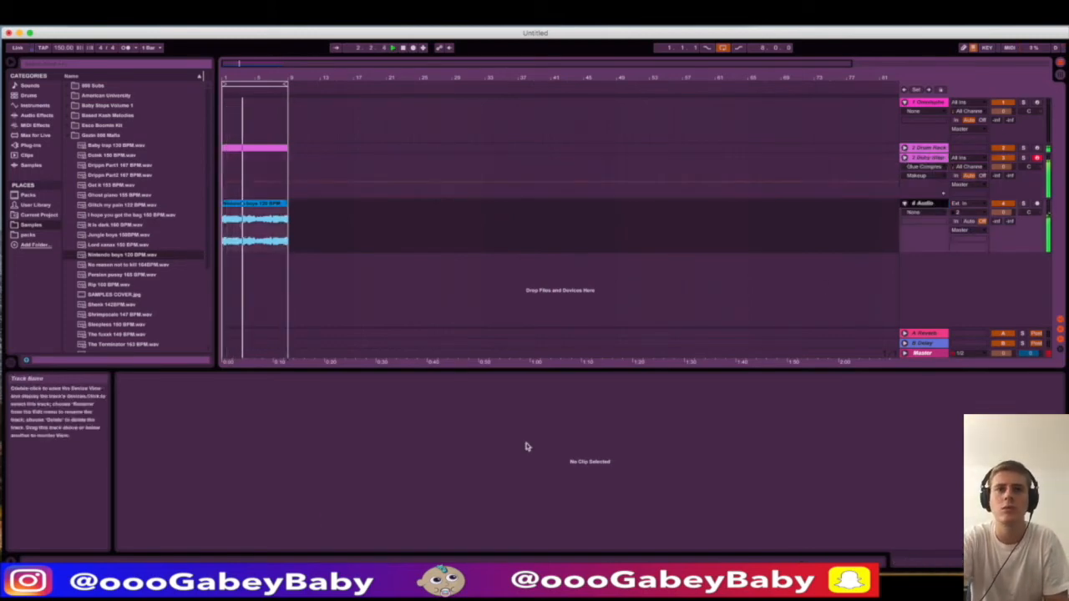
{"action": "double_click", "coordinate": [924, 206]}
{"action": "left_click", "coordinate": [160, 536]}
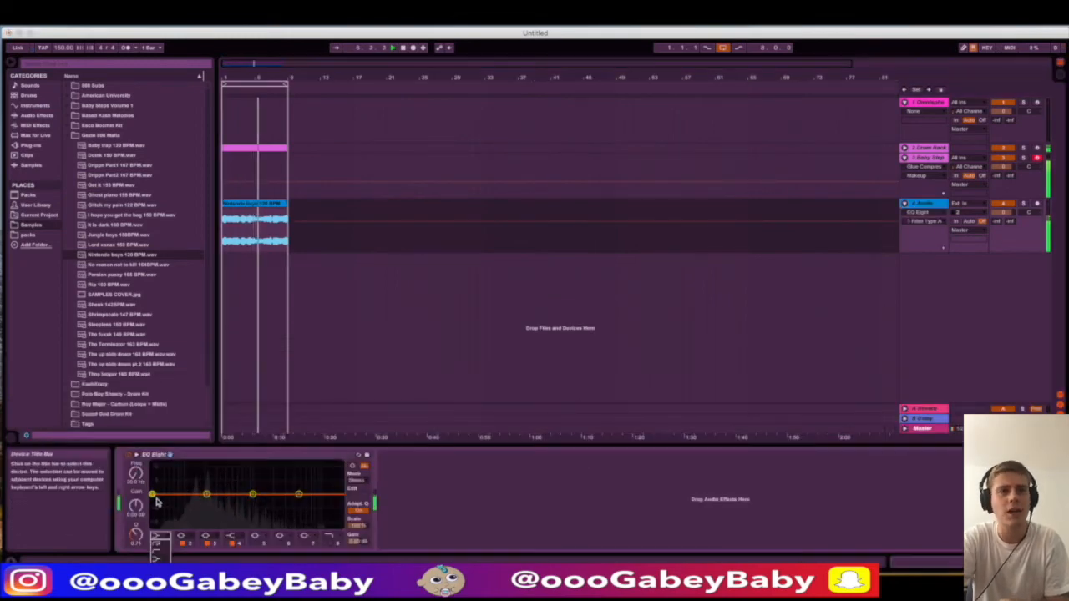
{"action": "left_click", "coordinate": [160, 503]}
{"action": "left_click_drag", "start_coordinate": [160, 503], "coordinate": [193, 507]}
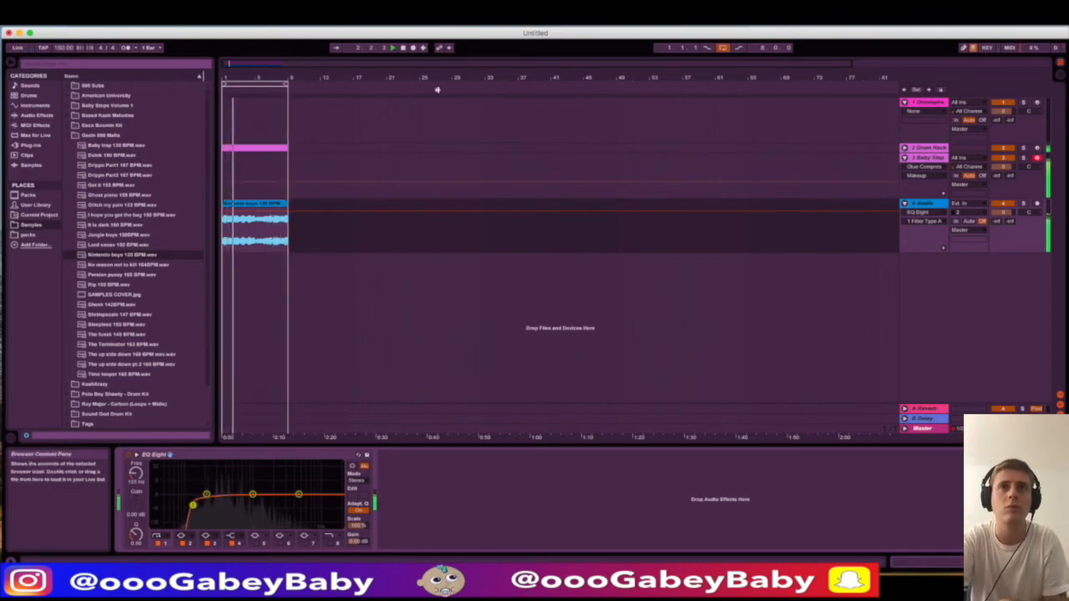
Step: Record an 808 bass line on the Baby Steps track over the looping drums and sample, and stop playback
{"action": "left_click", "coordinate": [414, 48]}
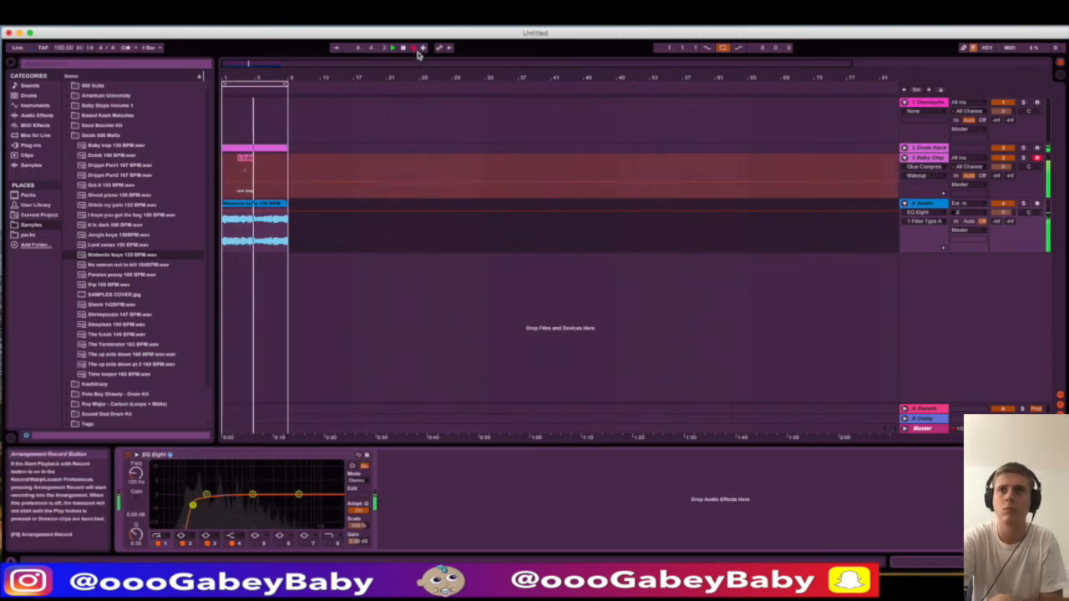
{"action": "left_click", "coordinate": [927, 158]}
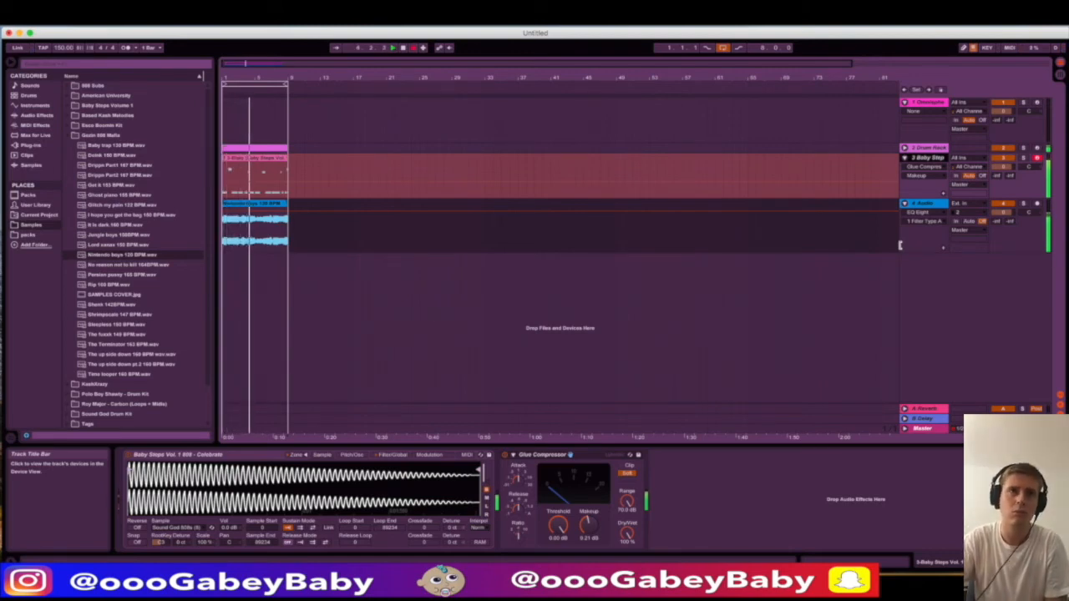
{"action": "key", "text": "space"}
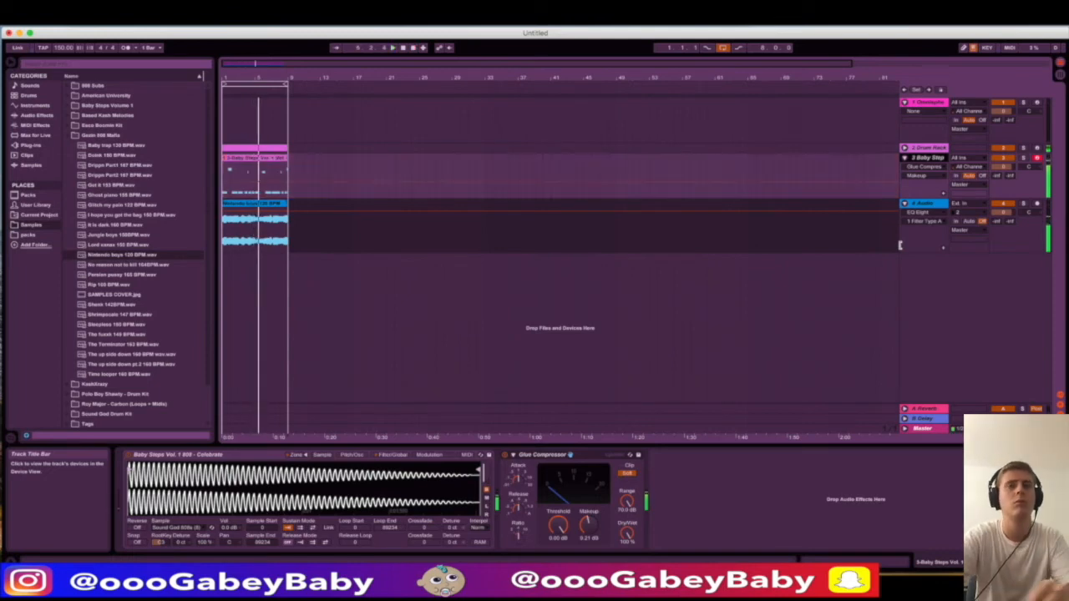
Step: Consolidate the recorded 808 take into an eight-bar clip in the arrangement and select all its notes
{"action": "key", "text": "Tab"}
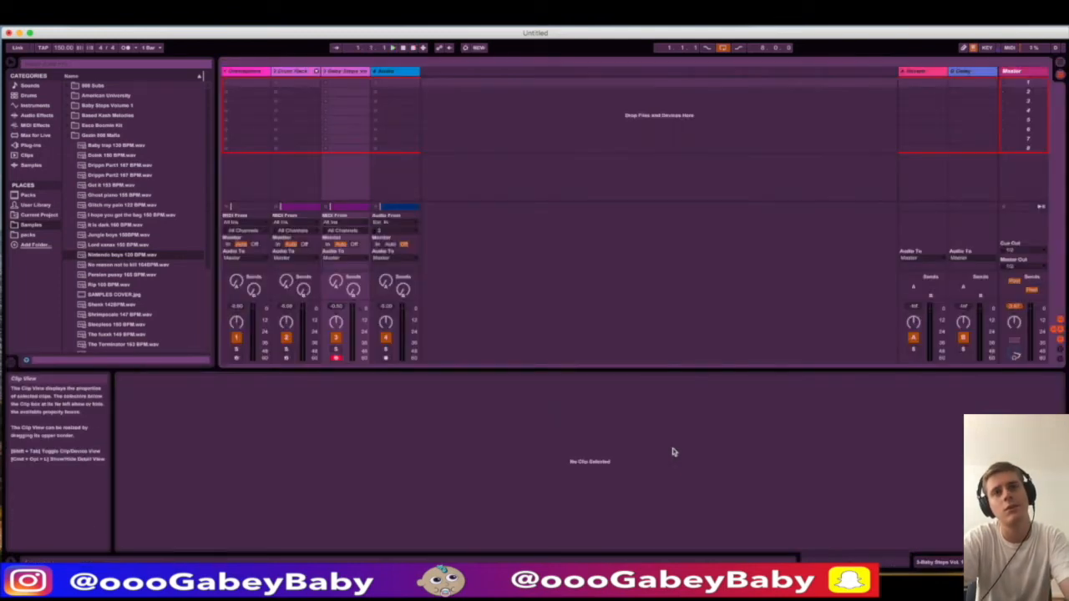
{"action": "key", "text": "Tab"}
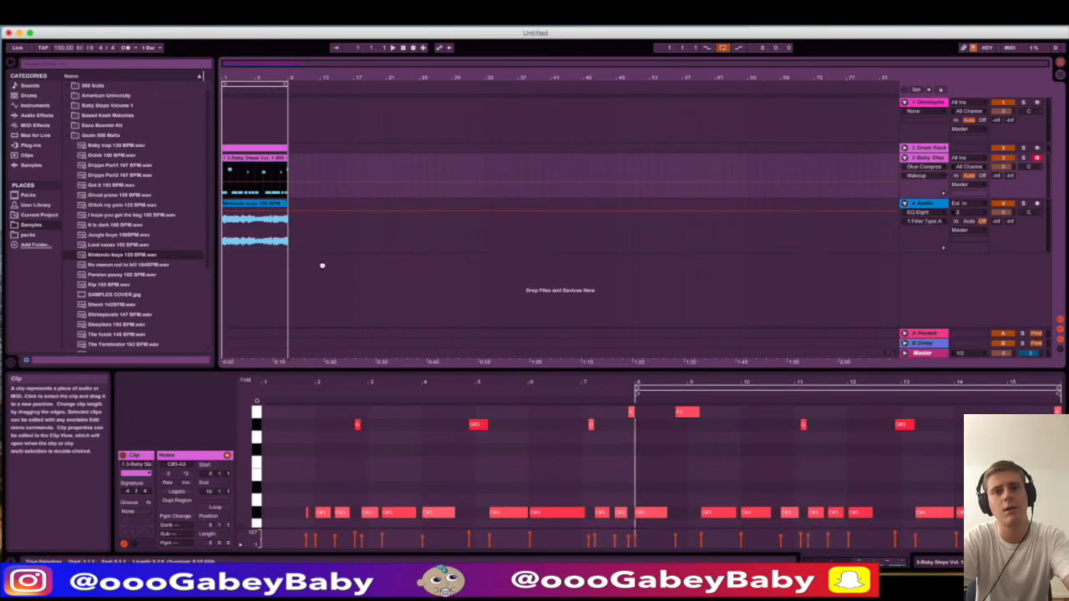
{"action": "key", "text": "super+j"}
{"action": "left_click", "coordinate": [445, 472]}
{"action": "key", "text": "super+a"}
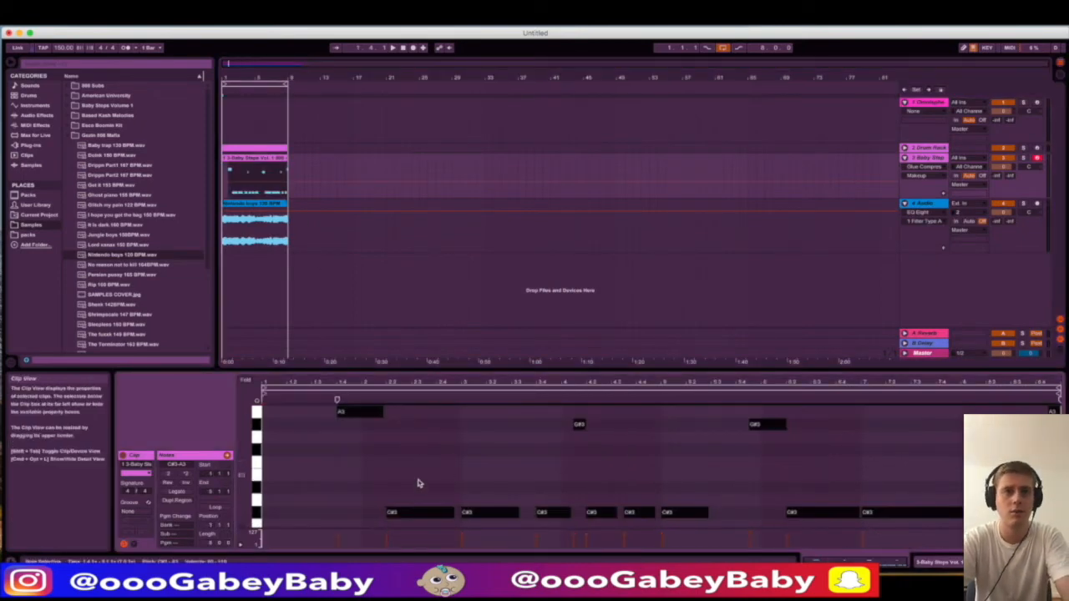
{"action": "key", "text": "super+a"}
Step: Add a C#3 note from the start of the 808 clip to beat 4 of bar 1, and select all the clip's notes
{"action": "left_click_drag", "start_coordinate": [273, 512], "coordinate": [339, 511]}
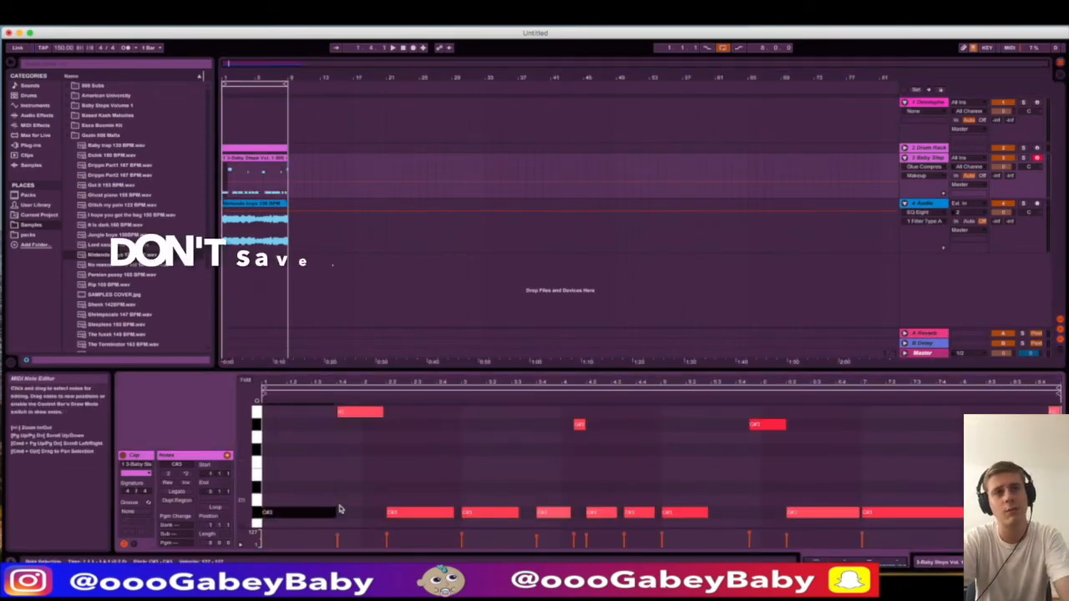
{"action": "left_click", "coordinate": [376, 503]}
{"action": "key", "text": "super+a"}
{"action": "left_click", "coordinate": [404, 523]}
{"action": "key", "text": "super+a"}
{"action": "left_click", "coordinate": [451, 439]}
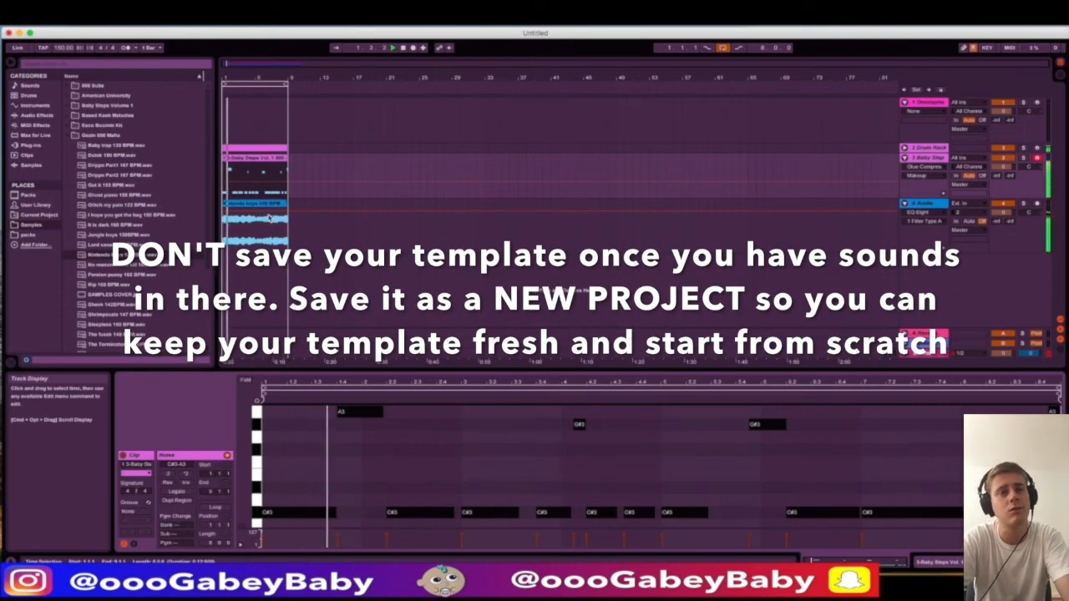
Step: Lower the fourth EQ Eight band on the Audio track to about -5.5 dB and return to the Drum Rack's devices
{"action": "left_click", "coordinate": [269, 208]}
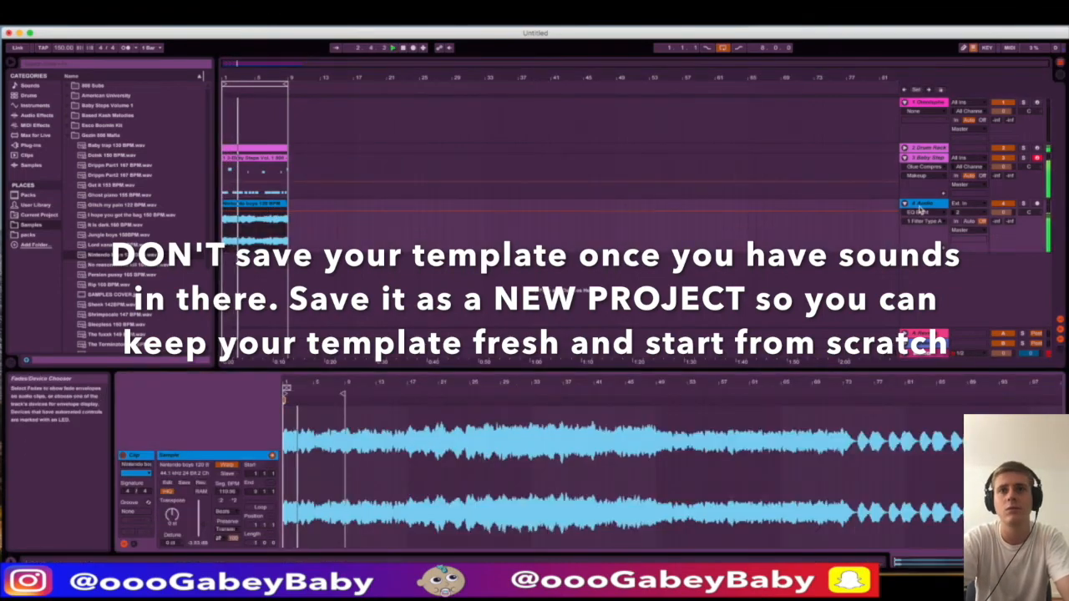
{"action": "double_click", "coordinate": [924, 205]}
{"action": "left_click_drag", "start_coordinate": [279, 498], "coordinate": [276, 504]}
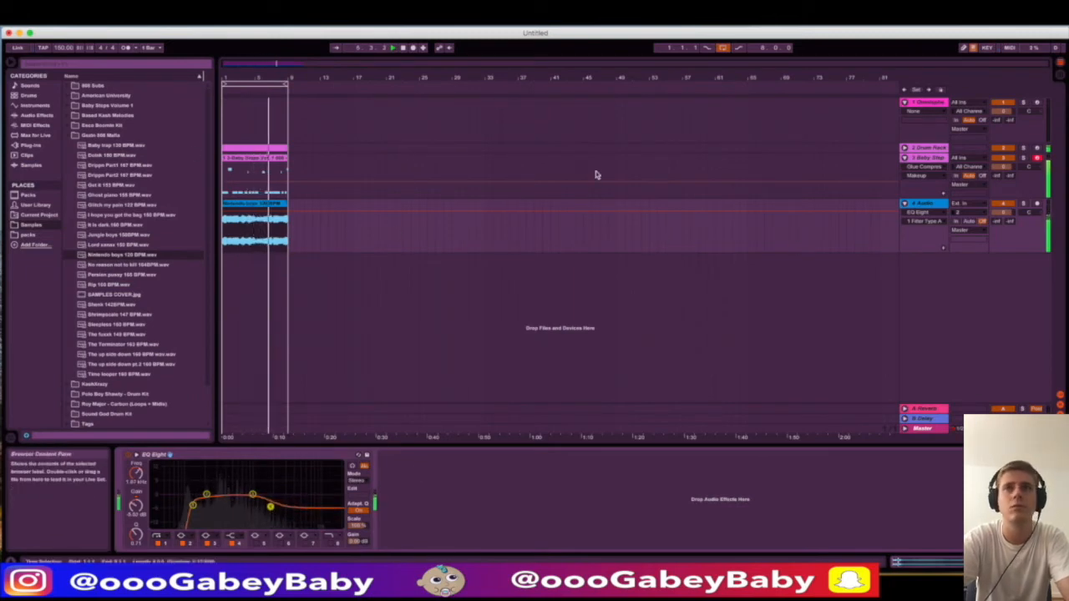
{"action": "left_click", "coordinate": [910, 160]}
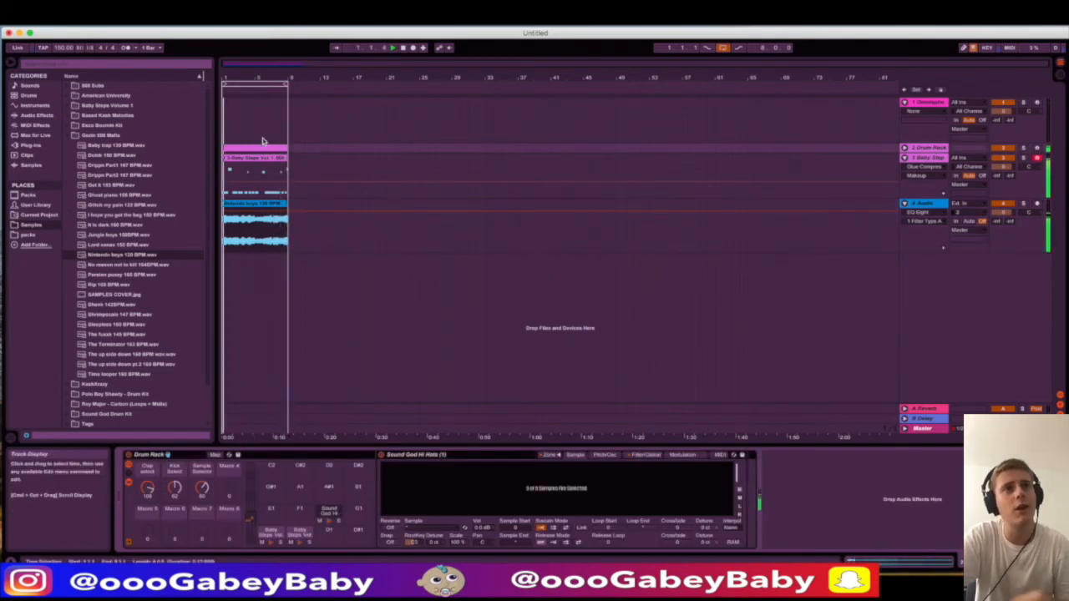
Step: Duplicate the selected eight-bar section of all tracks three times along the arrangement, filling bars 1 to 32
{"action": "key", "text": "super+d"}
{"action": "key", "text": "super+d"}
{"action": "key", "text": "super+d"}
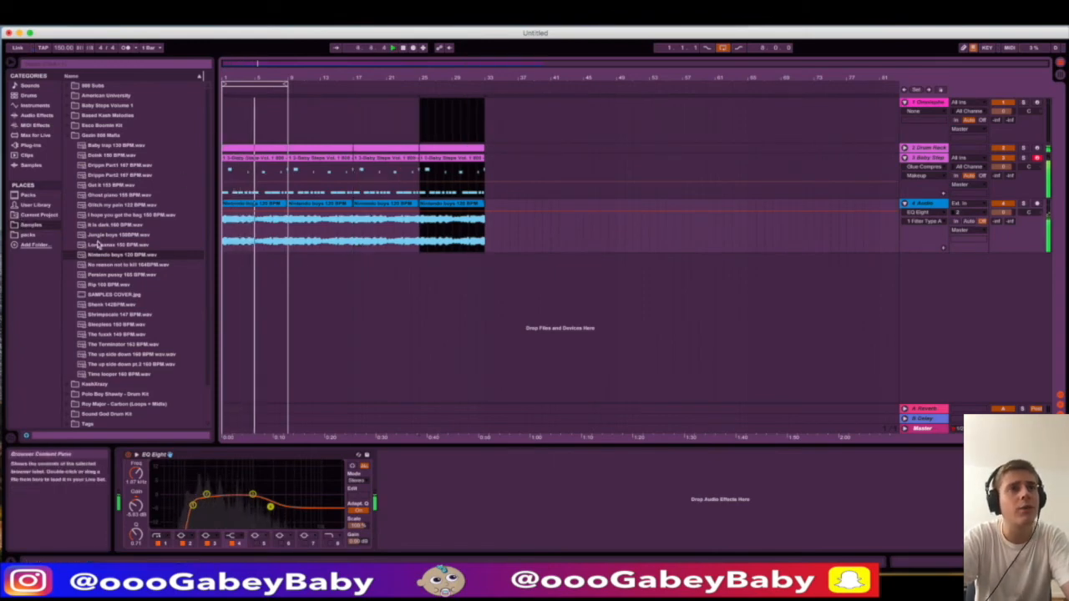
Step: Load the Baby Steps Vol. 1 Snare - Lit sample onto the Drum Rack's D1 pad
{"action": "left_click", "coordinate": [96, 253]}
{"action": "scroll", "coordinate": [89, 160], "scroll_direction": "down", "scroll_amount": 2}
{"action": "scroll", "coordinate": [96, 168], "scroll_direction": "up", "scroll_amount": 2}
{"action": "left_click", "coordinate": [75, 106]}
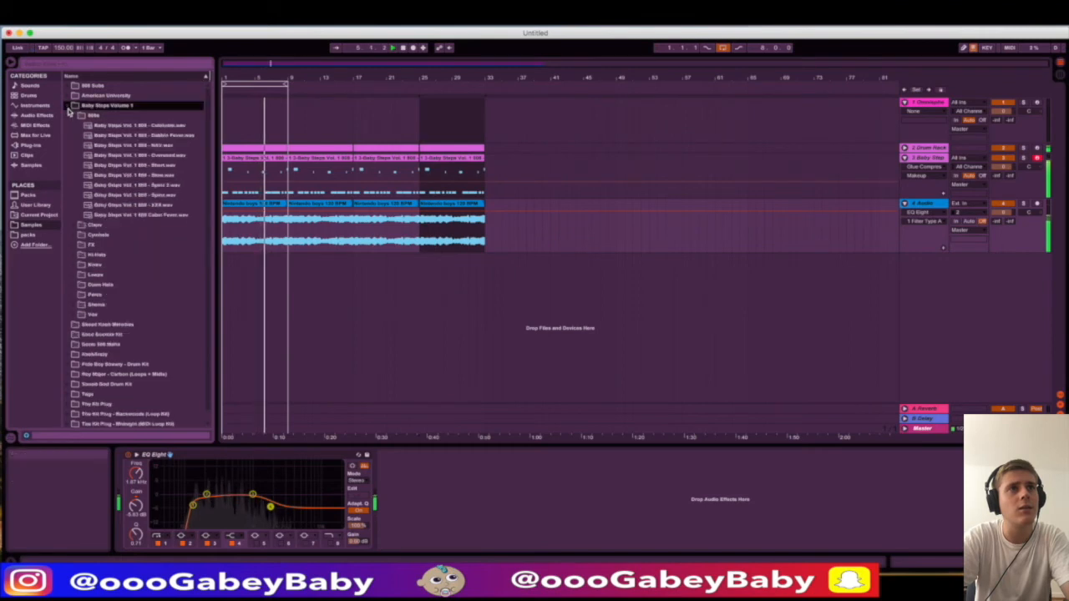
{"action": "left_click", "coordinate": [81, 305]}
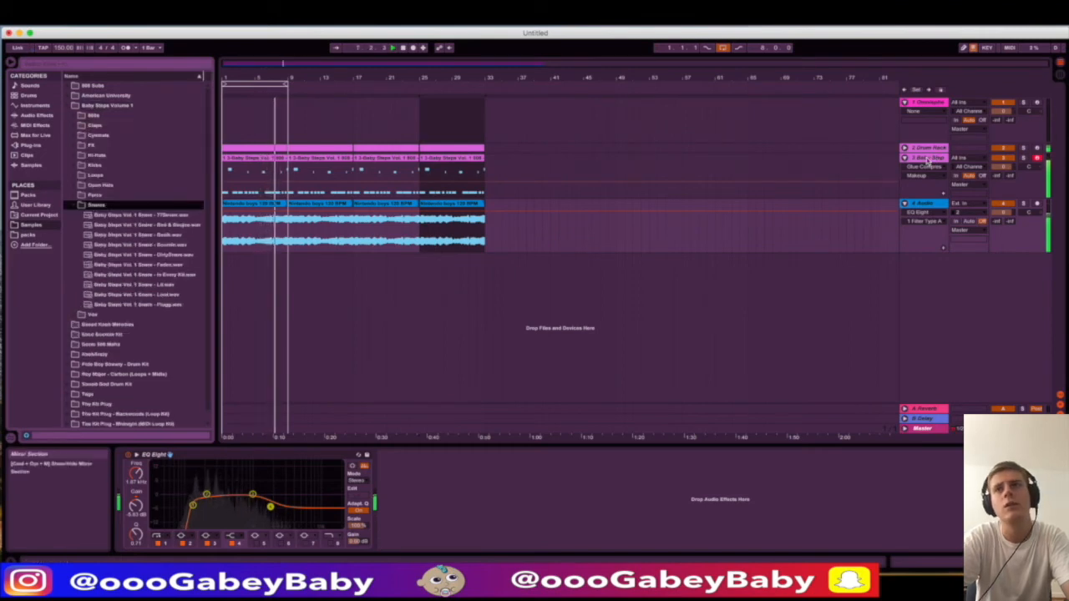
{"action": "left_click", "coordinate": [338, 278]}
{"action": "left_click", "coordinate": [134, 284]}
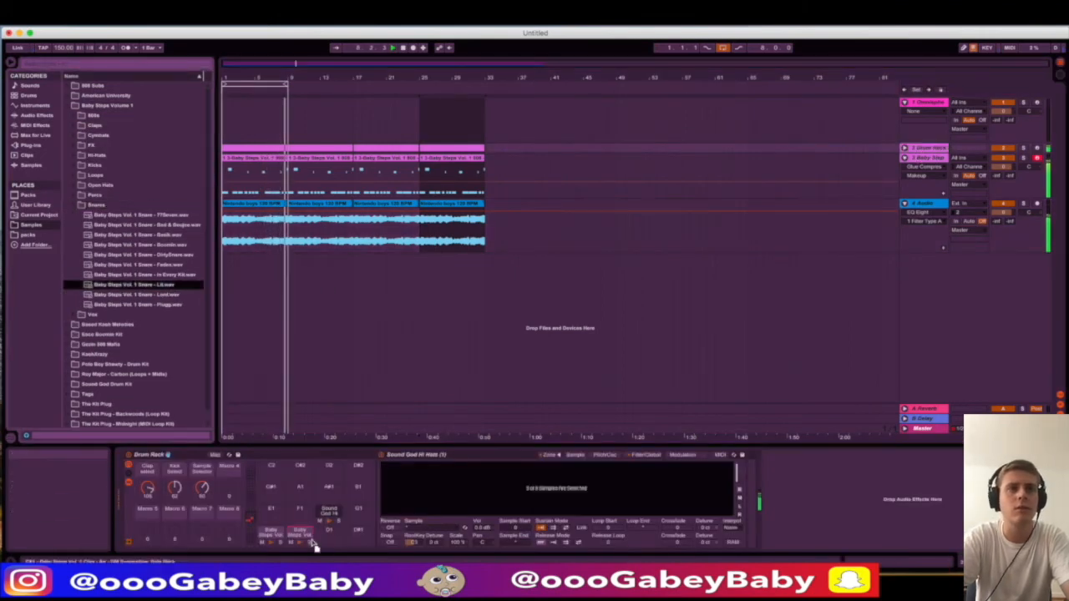
Step: Open the first drum clip and add Lit snare notes at 1.1.3, 1.4.3, 2.1.3, 4.1.3 and 4.4.3
{"action": "double_click", "coordinate": [253, 151]}
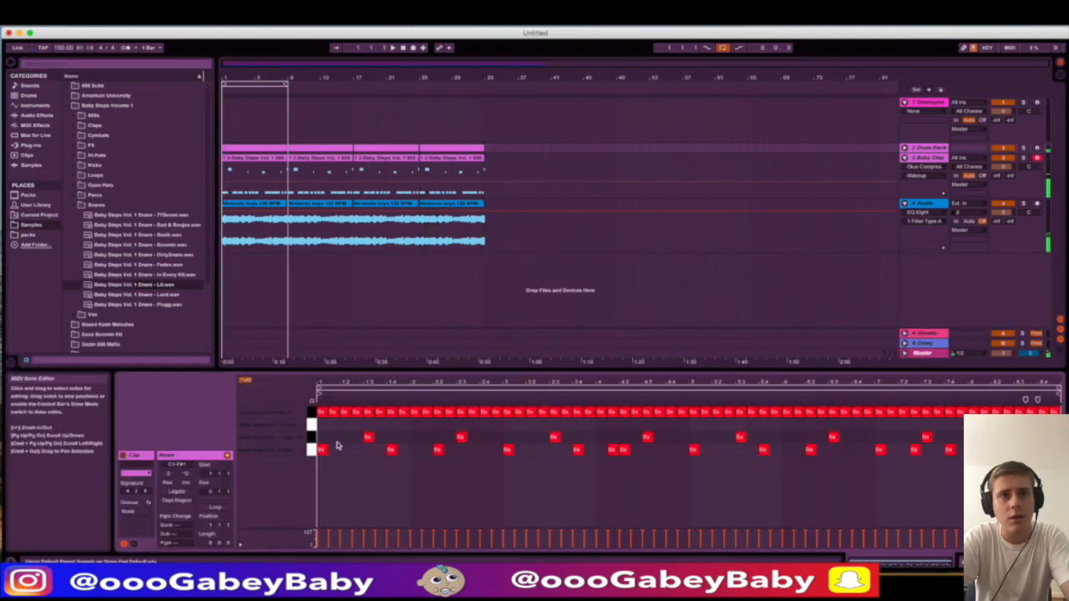
{"action": "double_click", "coordinate": [404, 425]}
{"action": "double_click", "coordinate": [428, 426]}
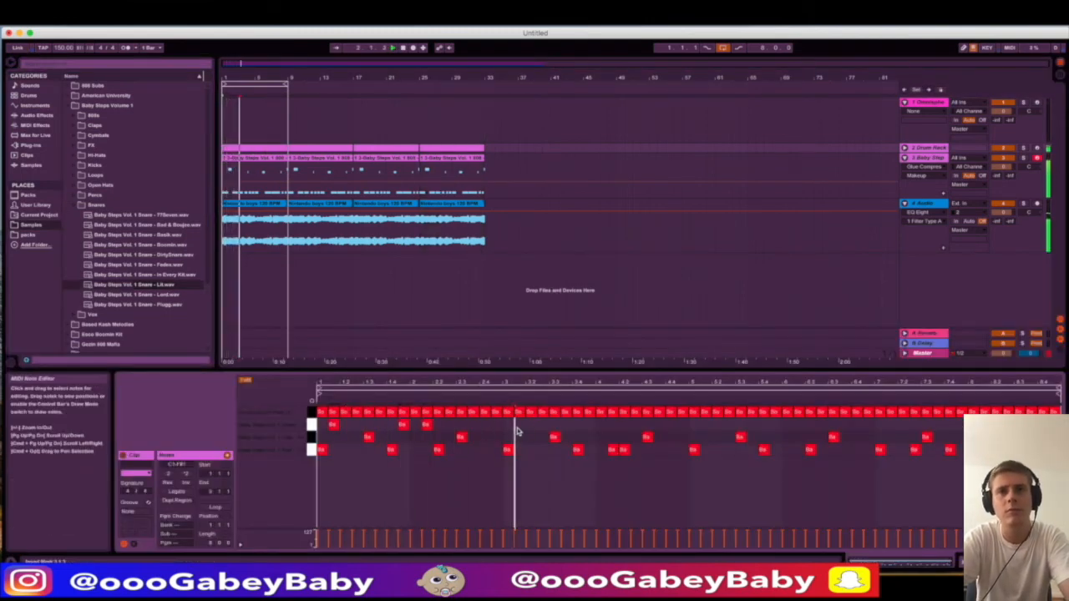
{"action": "double_click", "coordinate": [613, 425]}
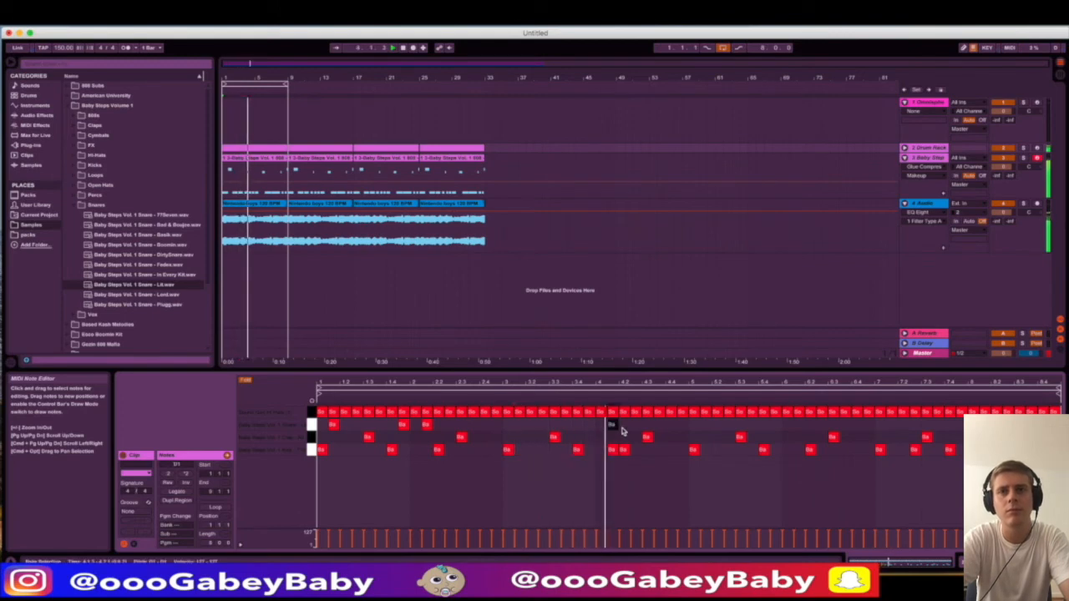
{"action": "double_click", "coordinate": [681, 425]}
Step: Duplicate the snare notes into the clip's second half and shift the selected copy to the second eighth of bar 6
{"action": "left_click_drag", "start_coordinate": [686, 436], "coordinate": [316, 419]}
{"action": "key", "text": "super+d"}
{"action": "left_click_drag", "start_coordinate": [758, 422], "coordinate": [801, 427]}
{"action": "key", "text": "Right"}
{"action": "key", "text": "Right"}
{"action": "key", "text": "Right"}
{"action": "key", "text": "Right"}
{"action": "key", "text": "Right"}
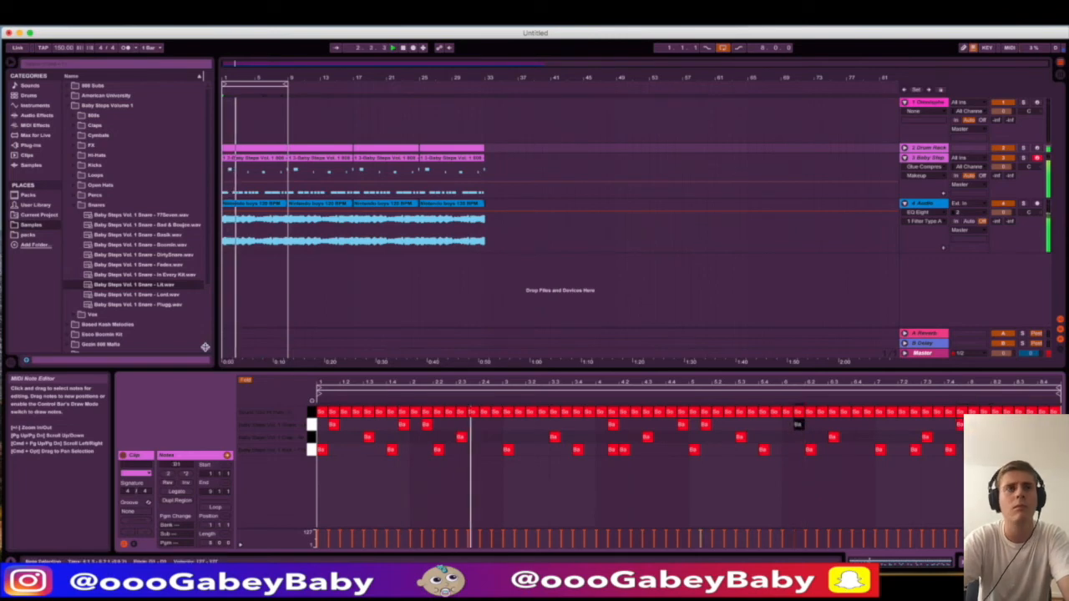
Step: Load the Baby Steps Vol. 1 Open Hat - Silver sample onto the Drum Rack's F1 pad
{"action": "left_click", "coordinate": [70, 189]}
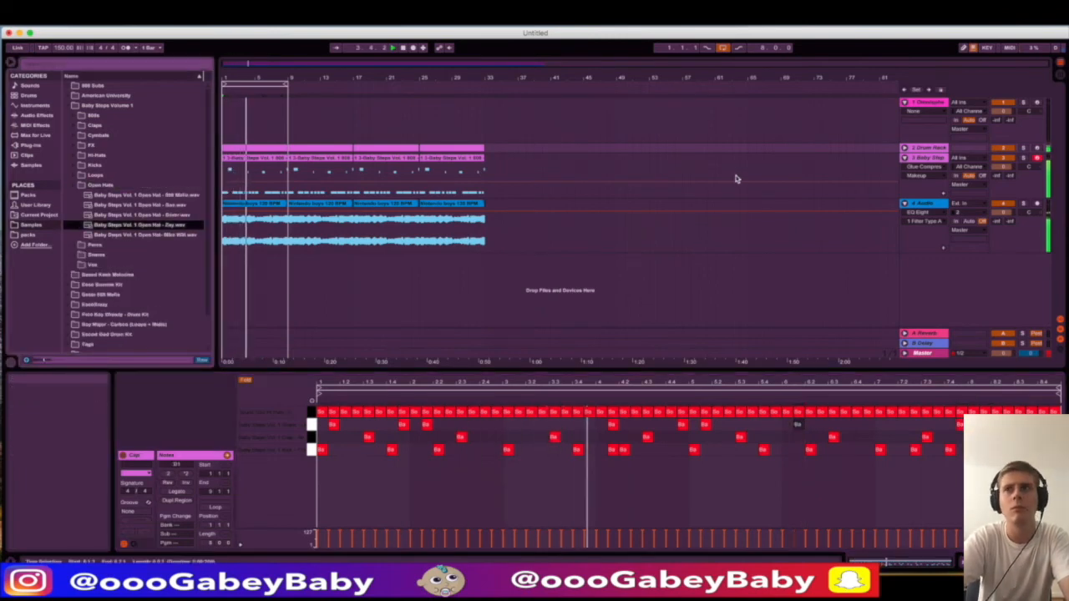
{"action": "left_click", "coordinate": [908, 149]}
{"action": "left_click", "coordinate": [165, 217]}
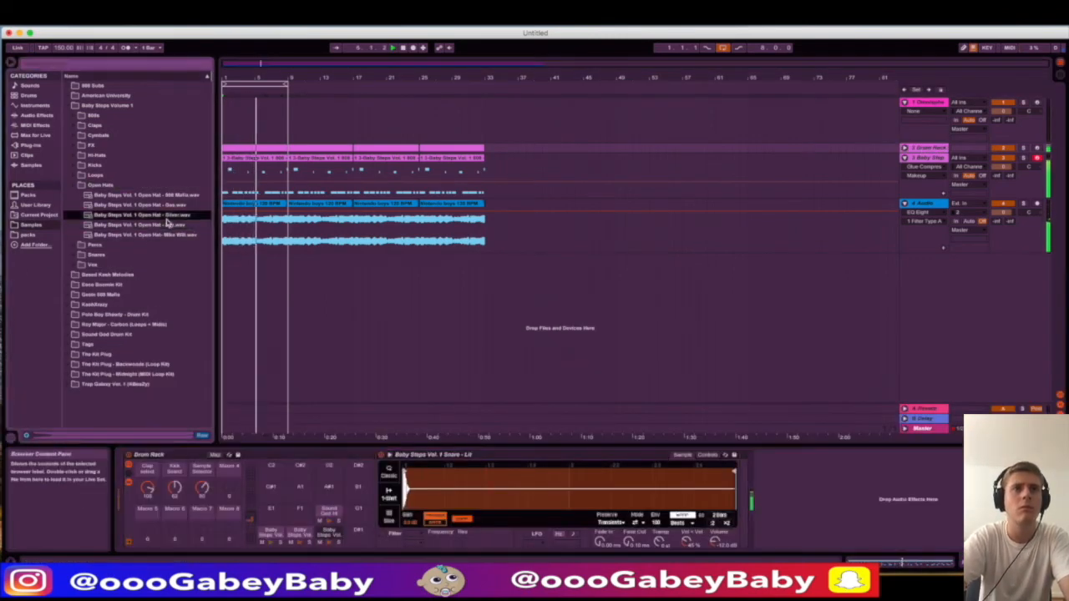
Step: Add Silver open hat notes at 1.2.1 and 4.2.1 in the first drum clip and duplicate them into the second four bars
{"action": "double_click", "coordinate": [266, 148]}
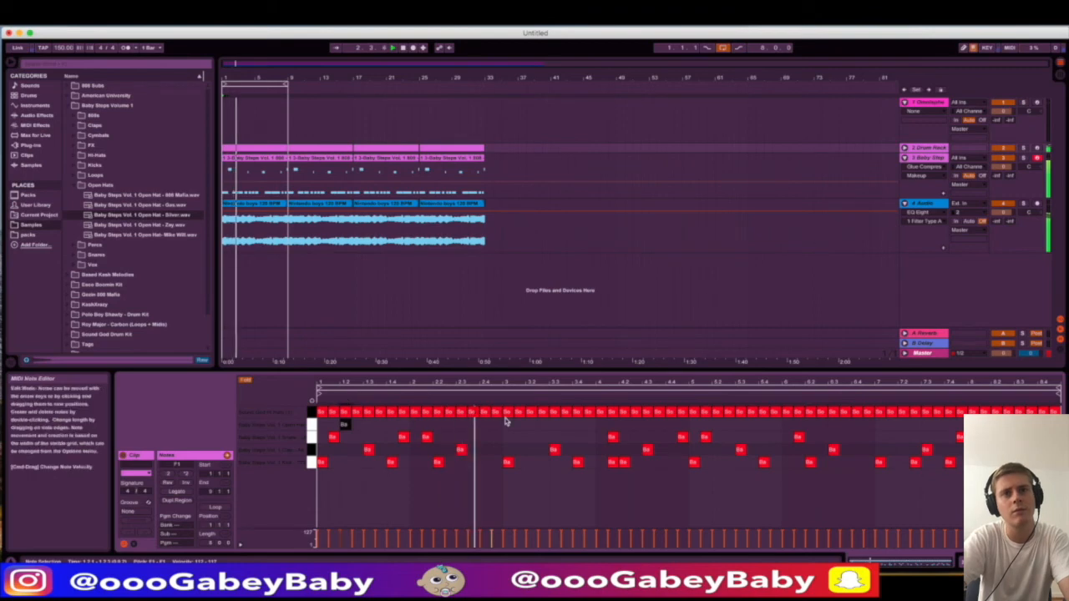
{"action": "left_click", "coordinate": [635, 431]}
{"action": "double_click", "coordinate": [622, 425]}
{"action": "left_click_drag", "start_coordinate": [692, 425], "coordinate": [222, 426]}
{"action": "key", "text": "super+d"}
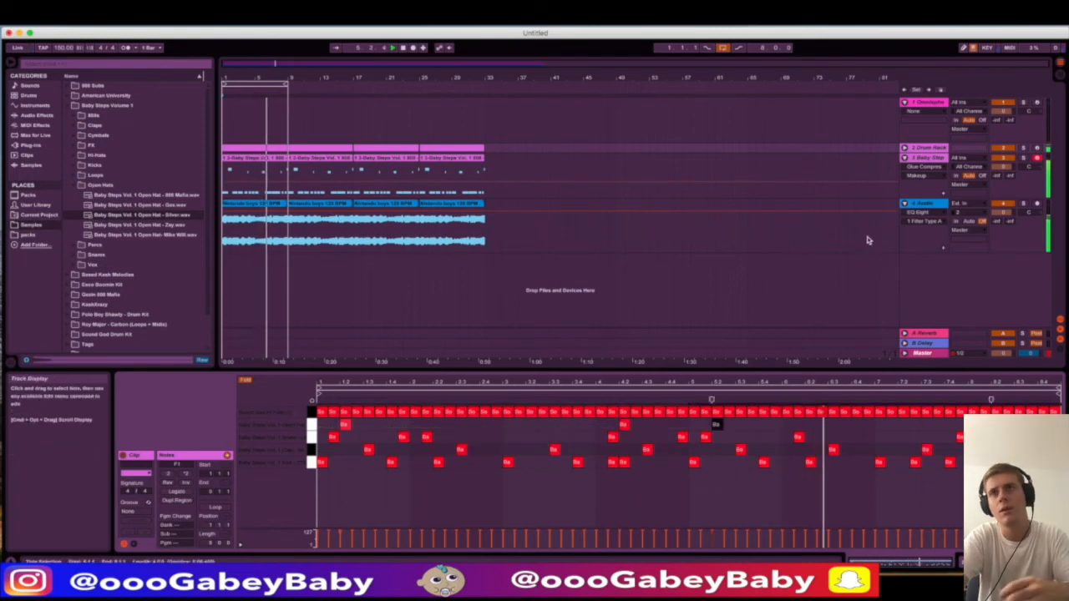
Step: Enable a high-pass filter on the Silver open hat's sample and bring up the Sound God Hi Hats sampler
{"action": "key", "text": "shift+Tab"}
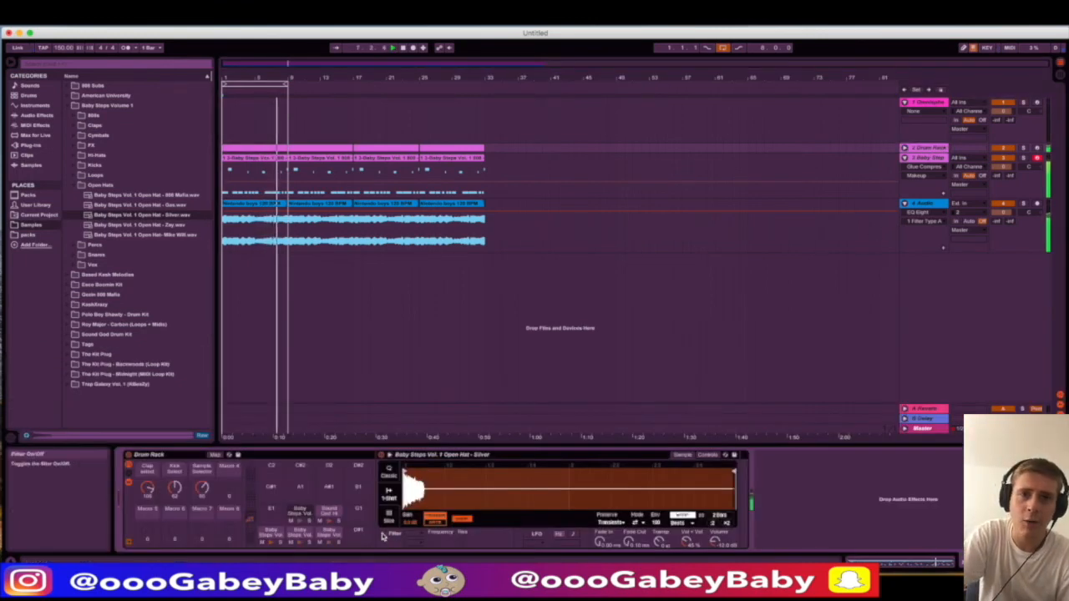
{"action": "left_click", "coordinate": [383, 535]}
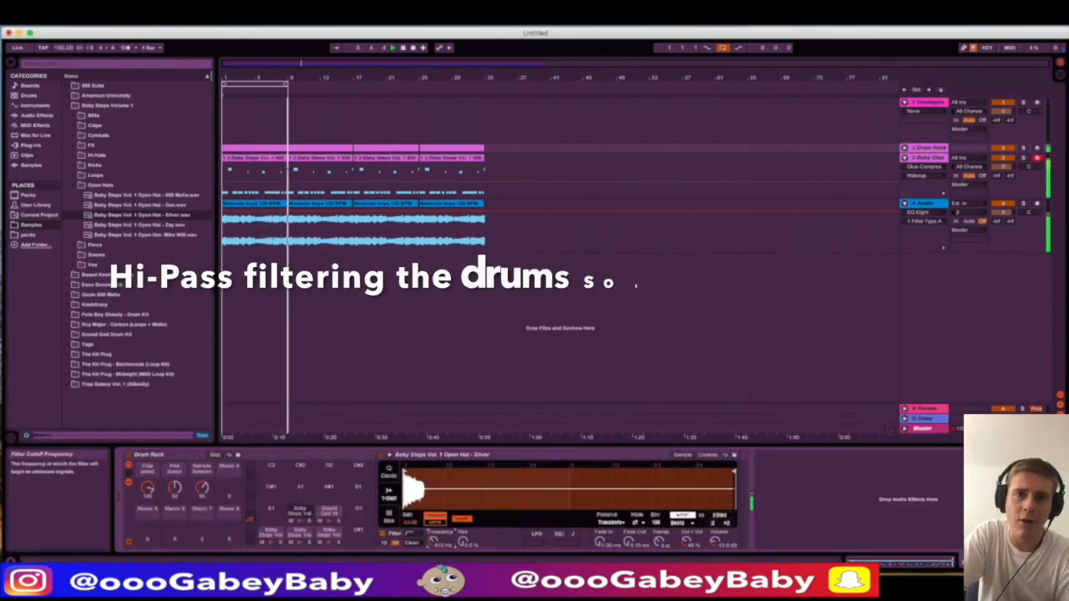
{"action": "left_click", "coordinate": [330, 511]}
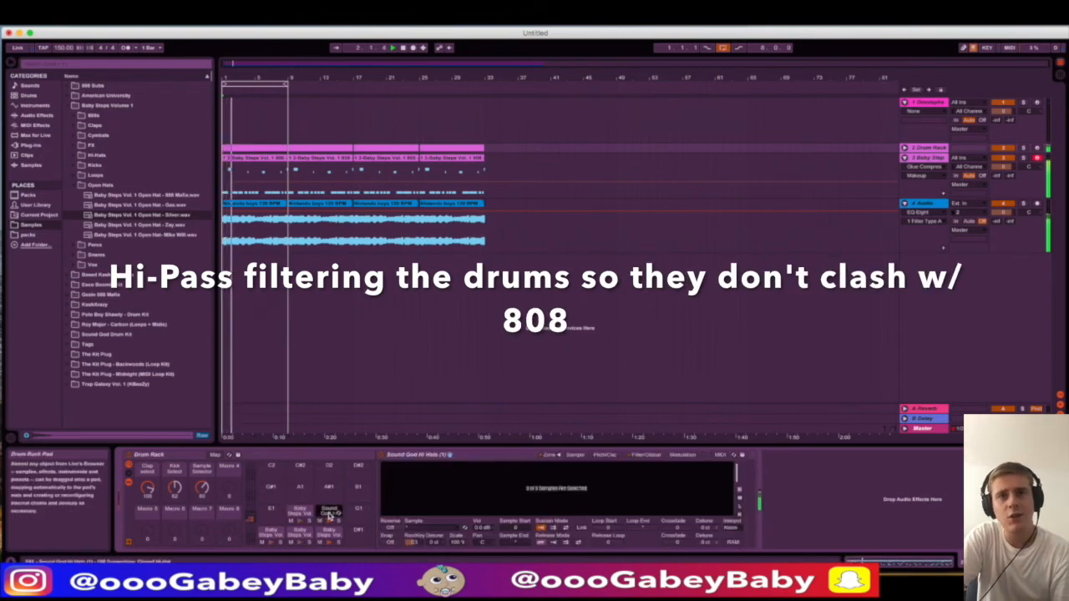
{"action": "double_click", "coordinate": [329, 515]}
{"action": "left_click", "coordinate": [327, 511]}
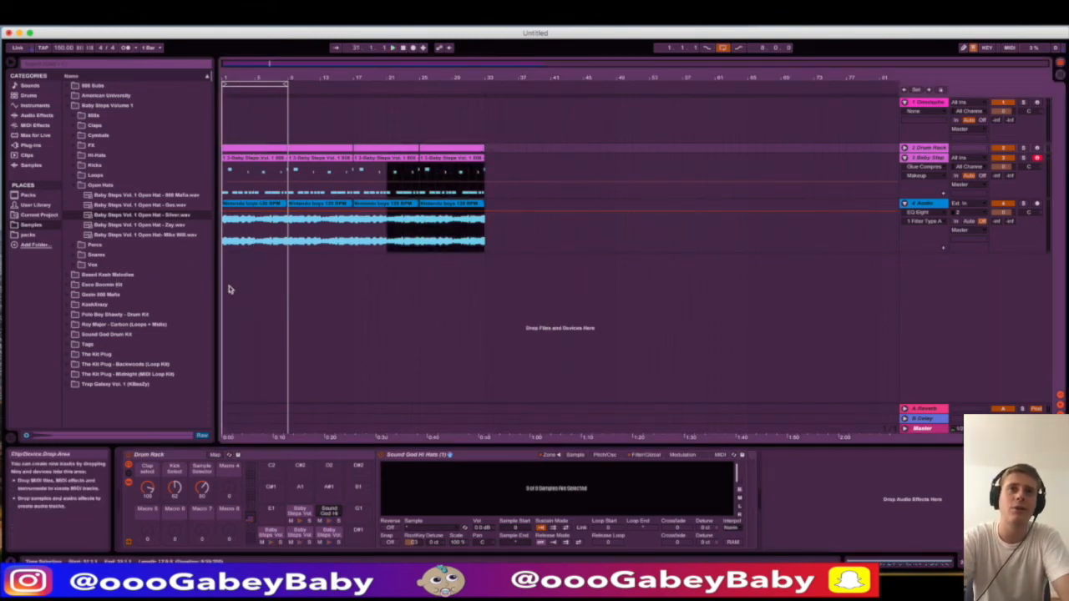
Step: Delete the sample loop clips from the Audio track across the whole arrangement
{"action": "key", "text": "space"}
{"action": "left_click", "coordinate": [528, 238]}
{"action": "left_click", "coordinate": [501, 238]}
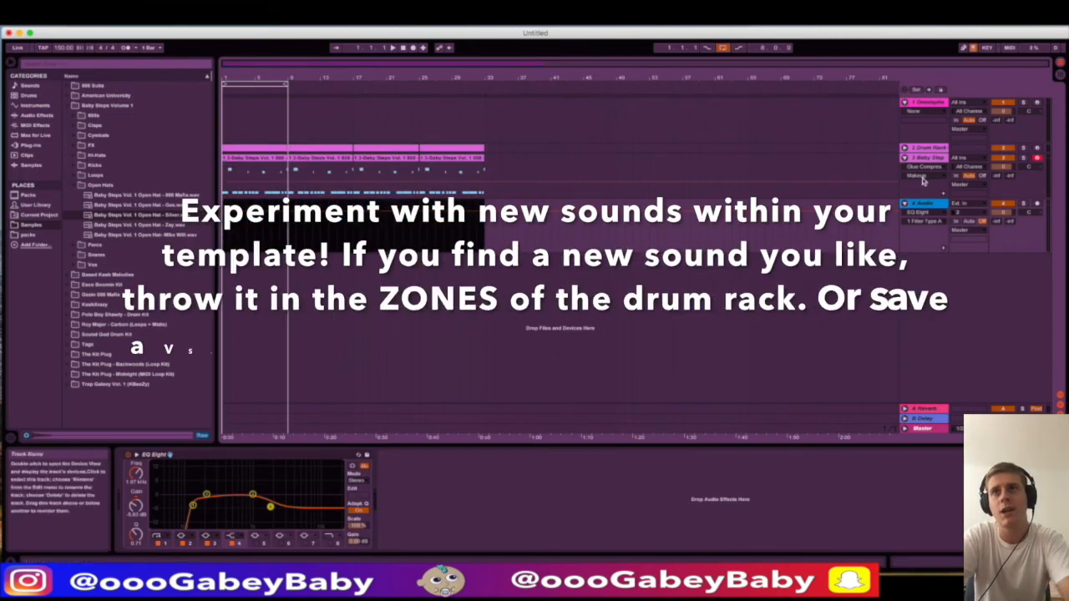
Step: Play the beat and audition other 808s on the Baby Steps track through the sampler's zones, up to the Sound God 808s
{"action": "left_click", "coordinate": [933, 158]}
{"action": "key", "text": "space"}
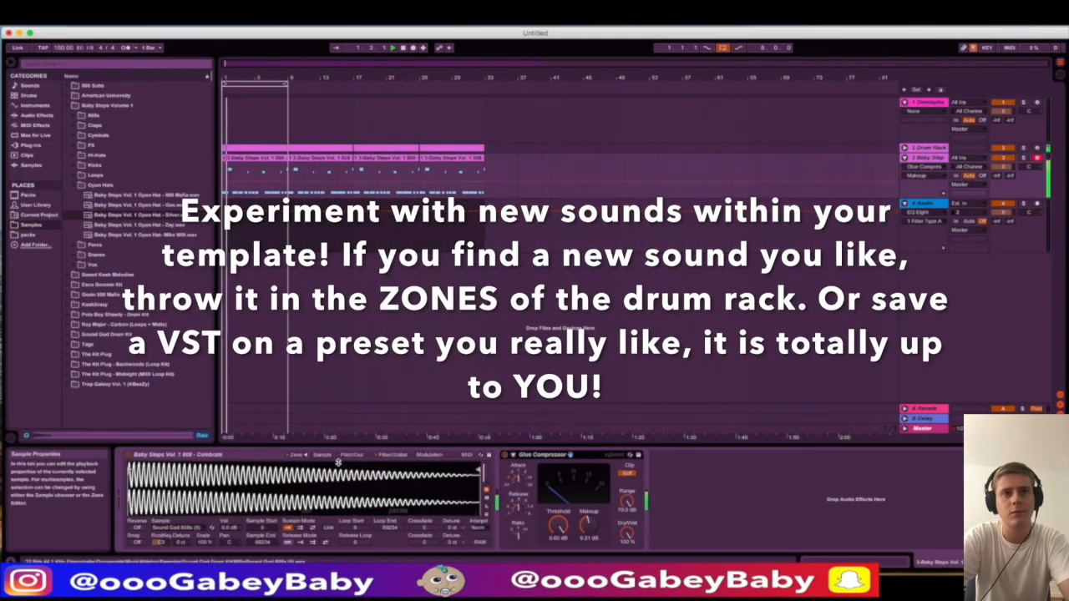
{"action": "left_click", "coordinate": [296, 455]}
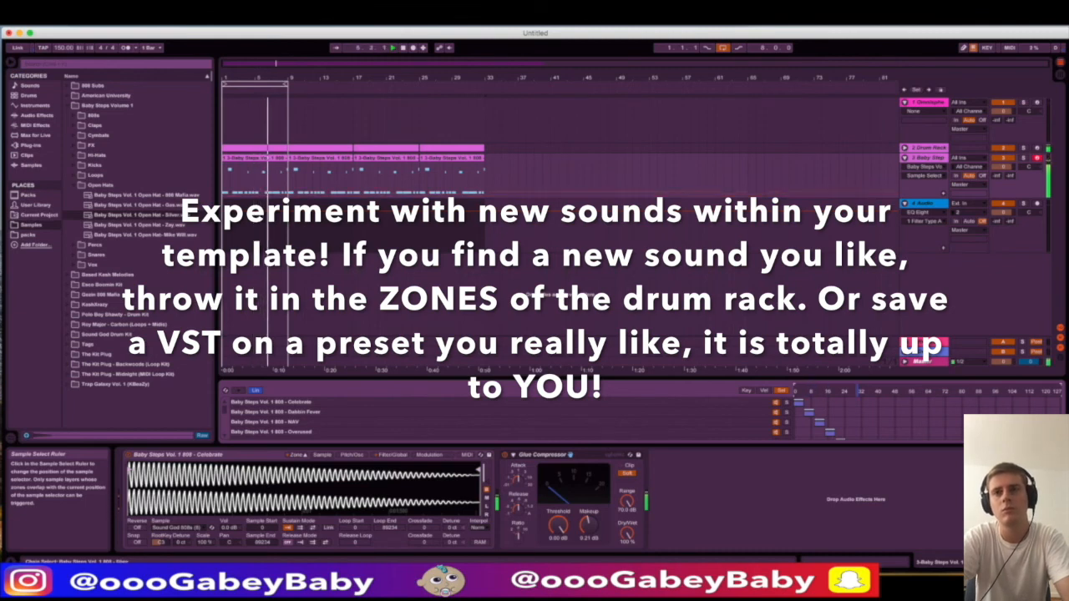
{"action": "left_click", "coordinate": [875, 391]}
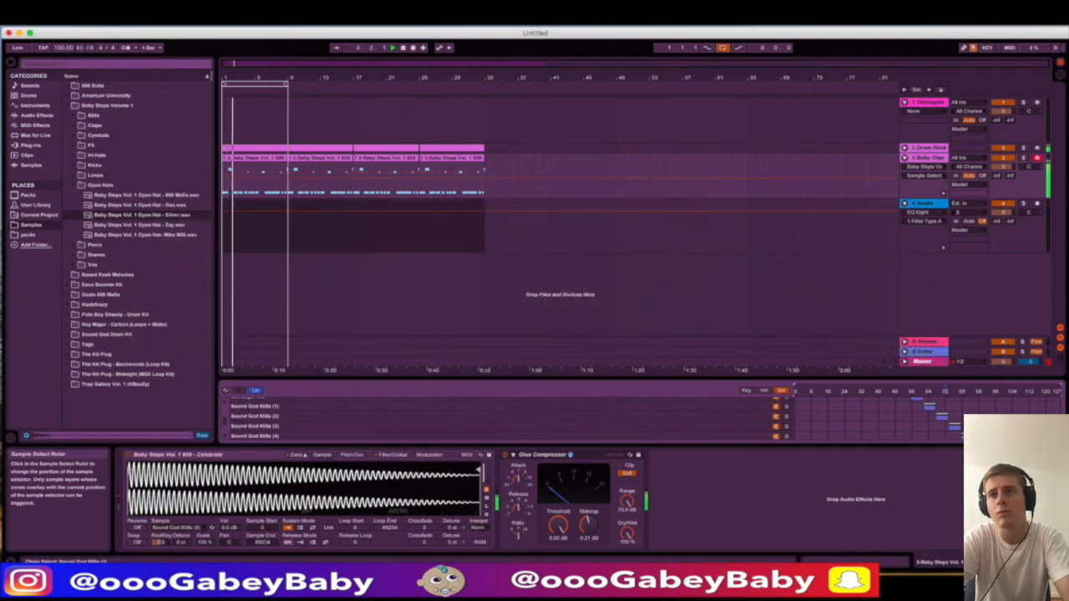
Step: Set the Baby Steps track's Glue Compressor makeup to about 0.24 dB and the 808 sample selector to about 43
{"action": "double_click", "coordinate": [926, 159]}
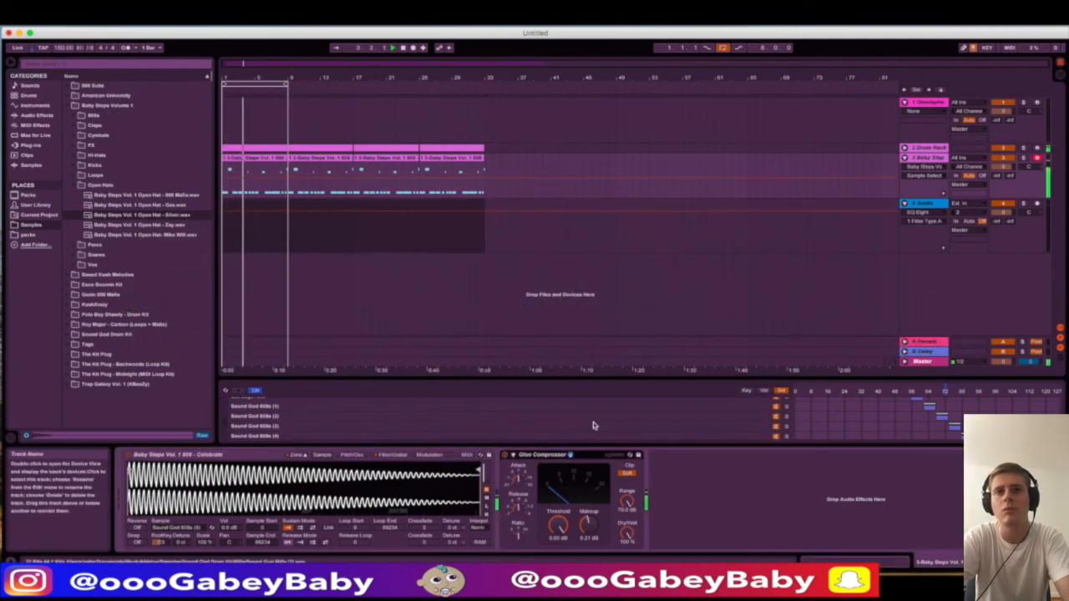
{"action": "left_click_drag", "start_coordinate": [588, 525], "coordinate": [588, 538]}
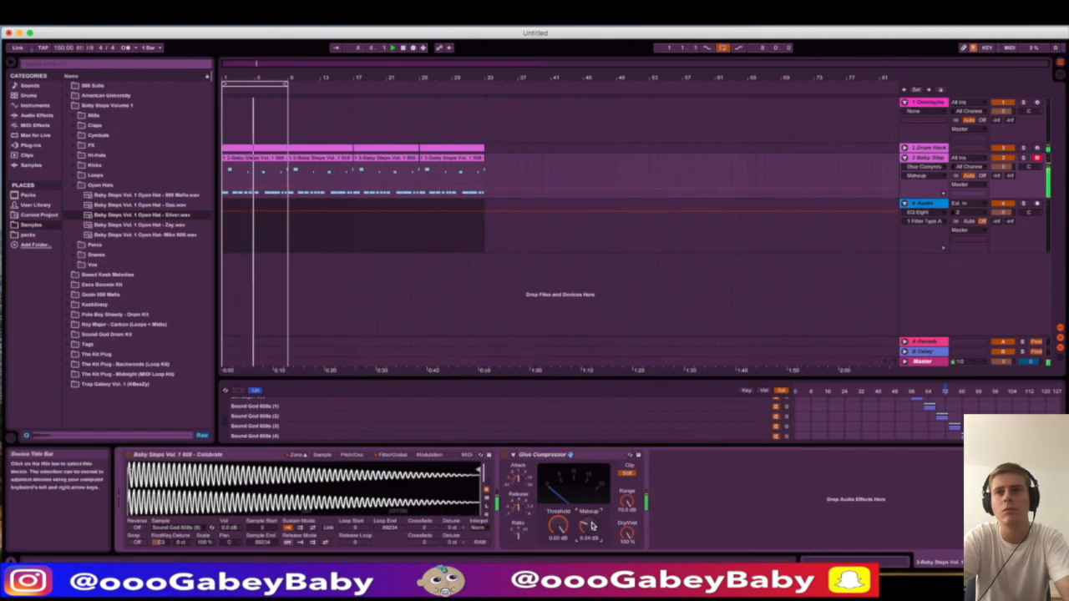
{"action": "scroll", "coordinate": [919, 403], "scroll_direction": "up", "scroll_amount": 5}
{"action": "left_click", "coordinate": [885, 394]}
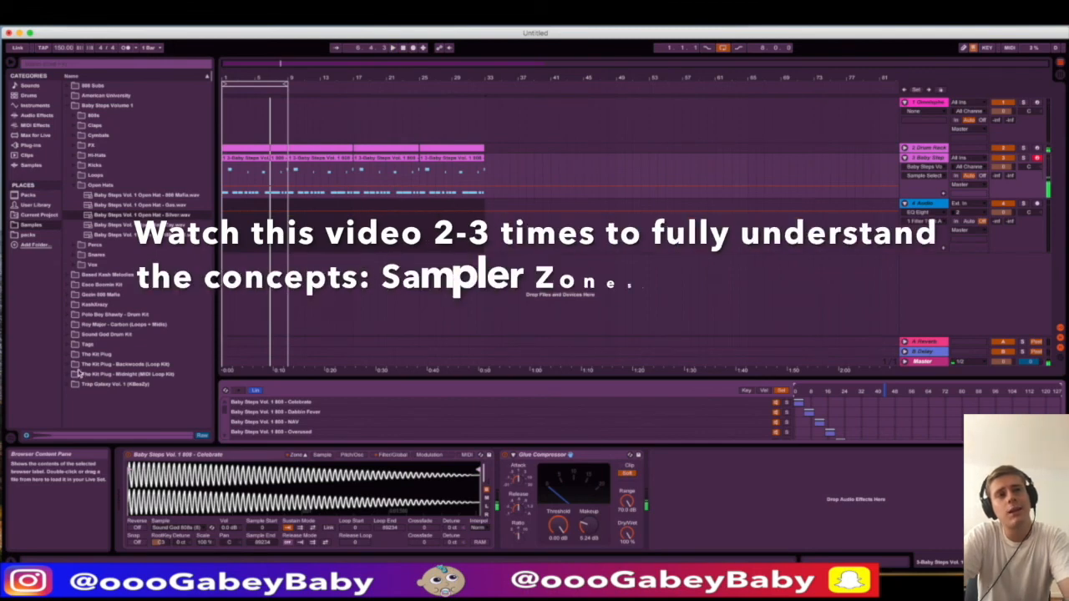
Step: Switch the Drum Rack's clap, kick and sample selector macros to other drum sounds
{"action": "left_click", "coordinate": [936, 149]}
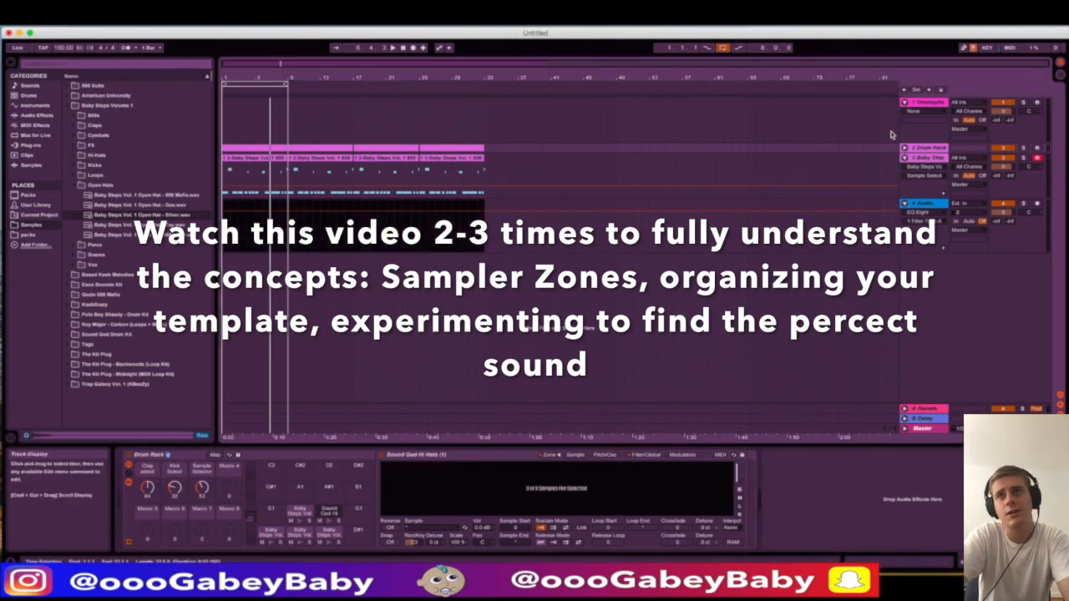
{"action": "left_click", "coordinate": [296, 226]}
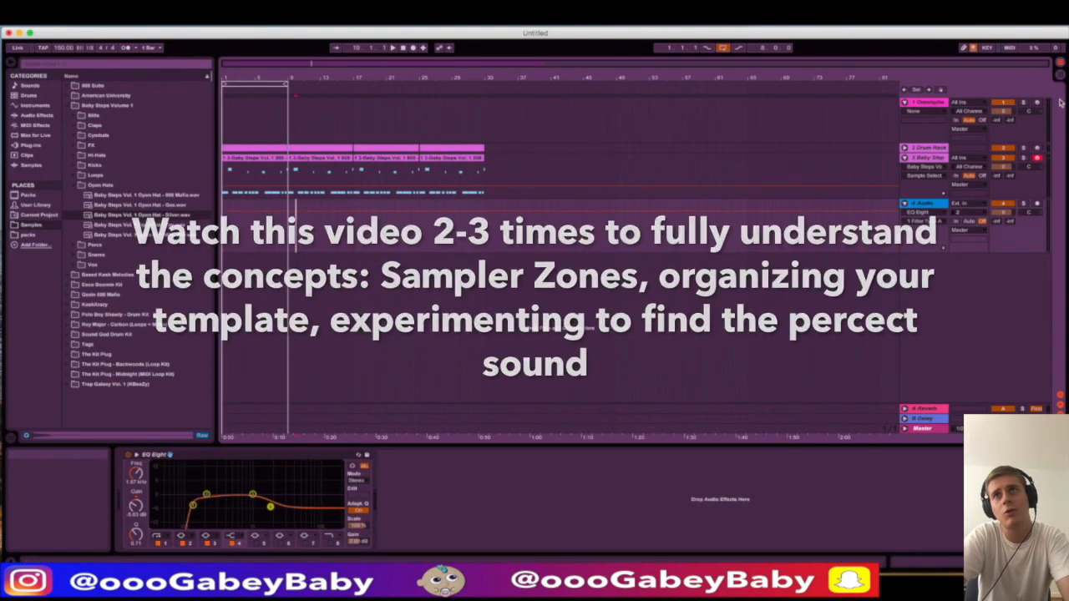
{"action": "left_click", "coordinate": [1036, 103]}
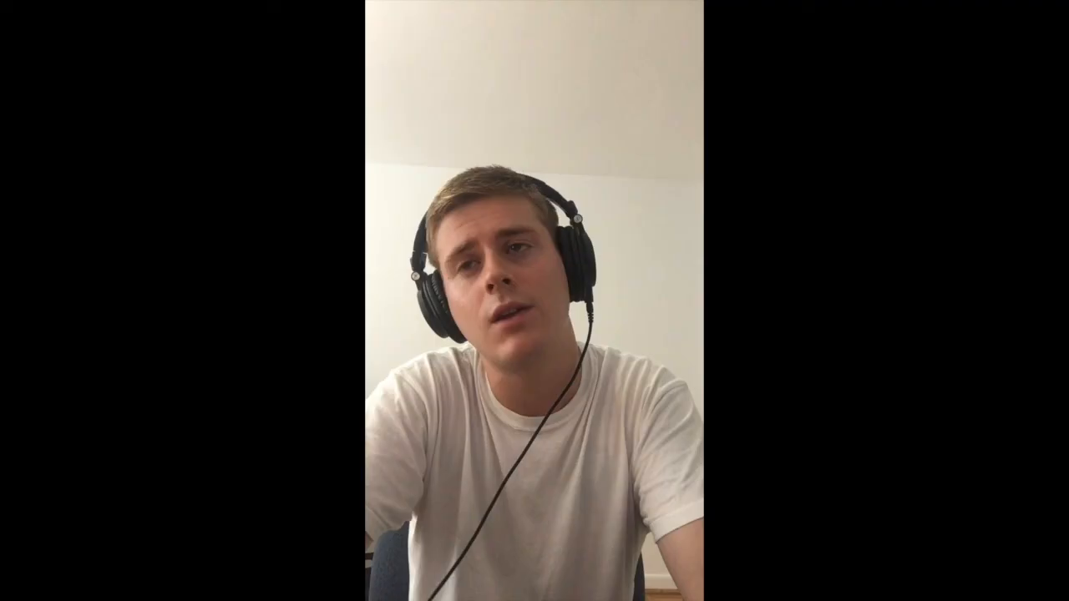